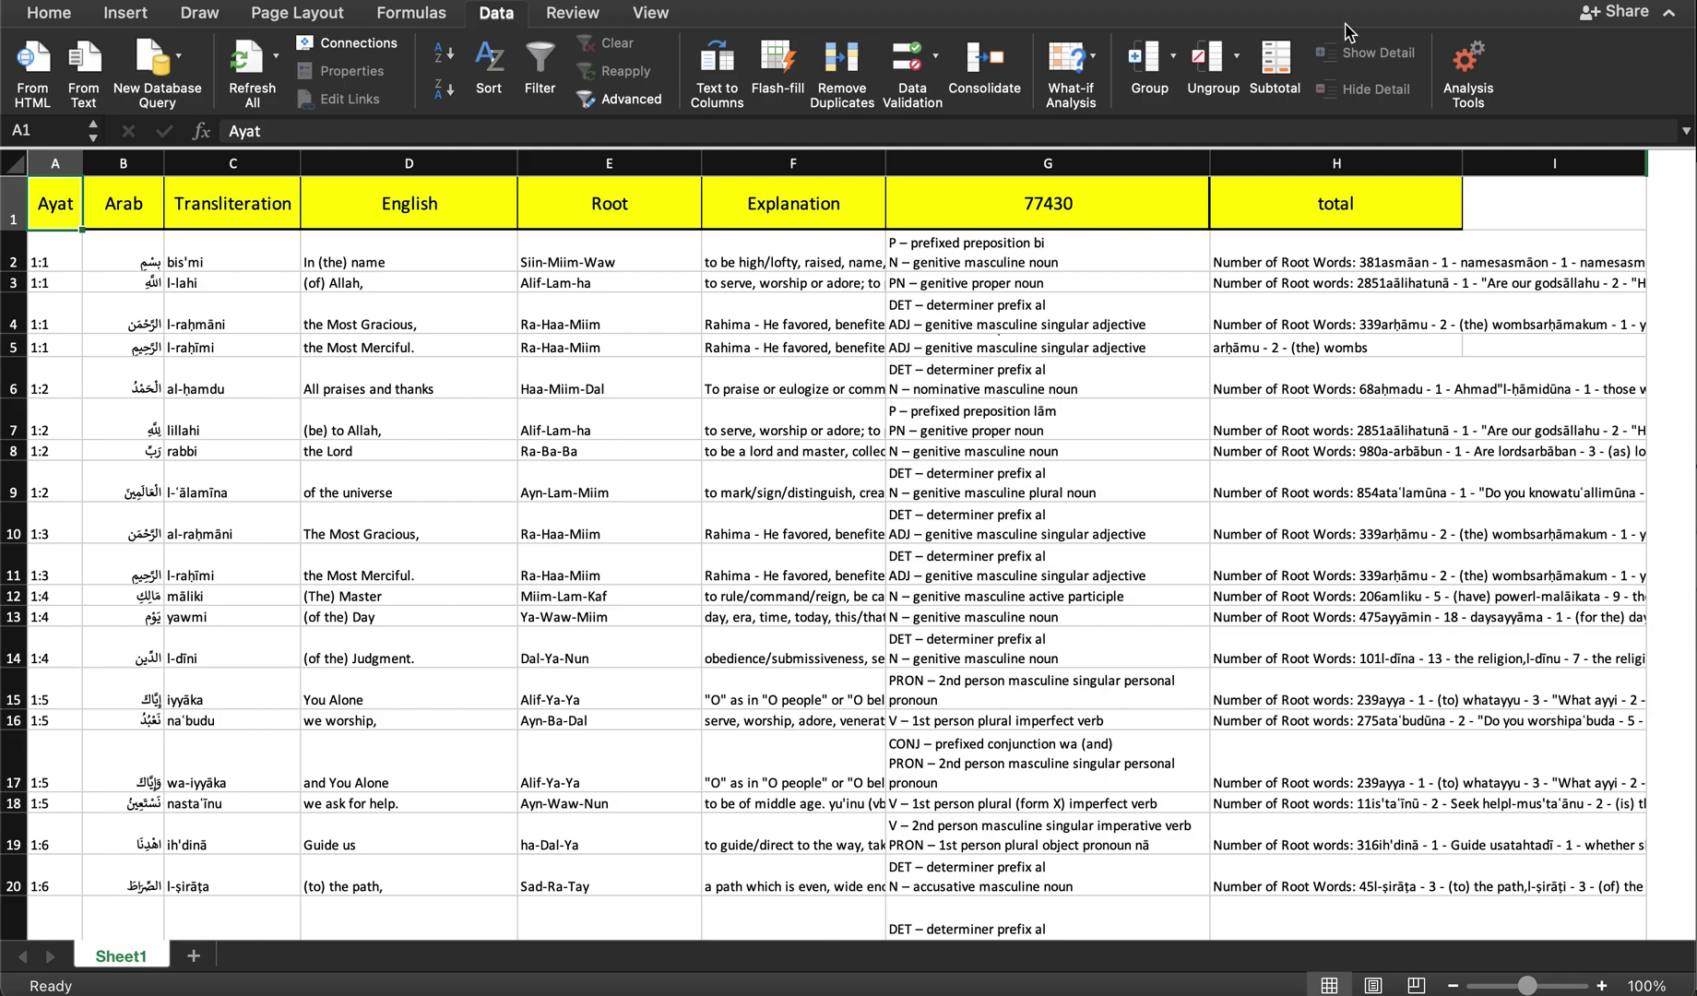
Step: Inspect row 9's English meaning, explanation and root word count cells
click(448, 471)
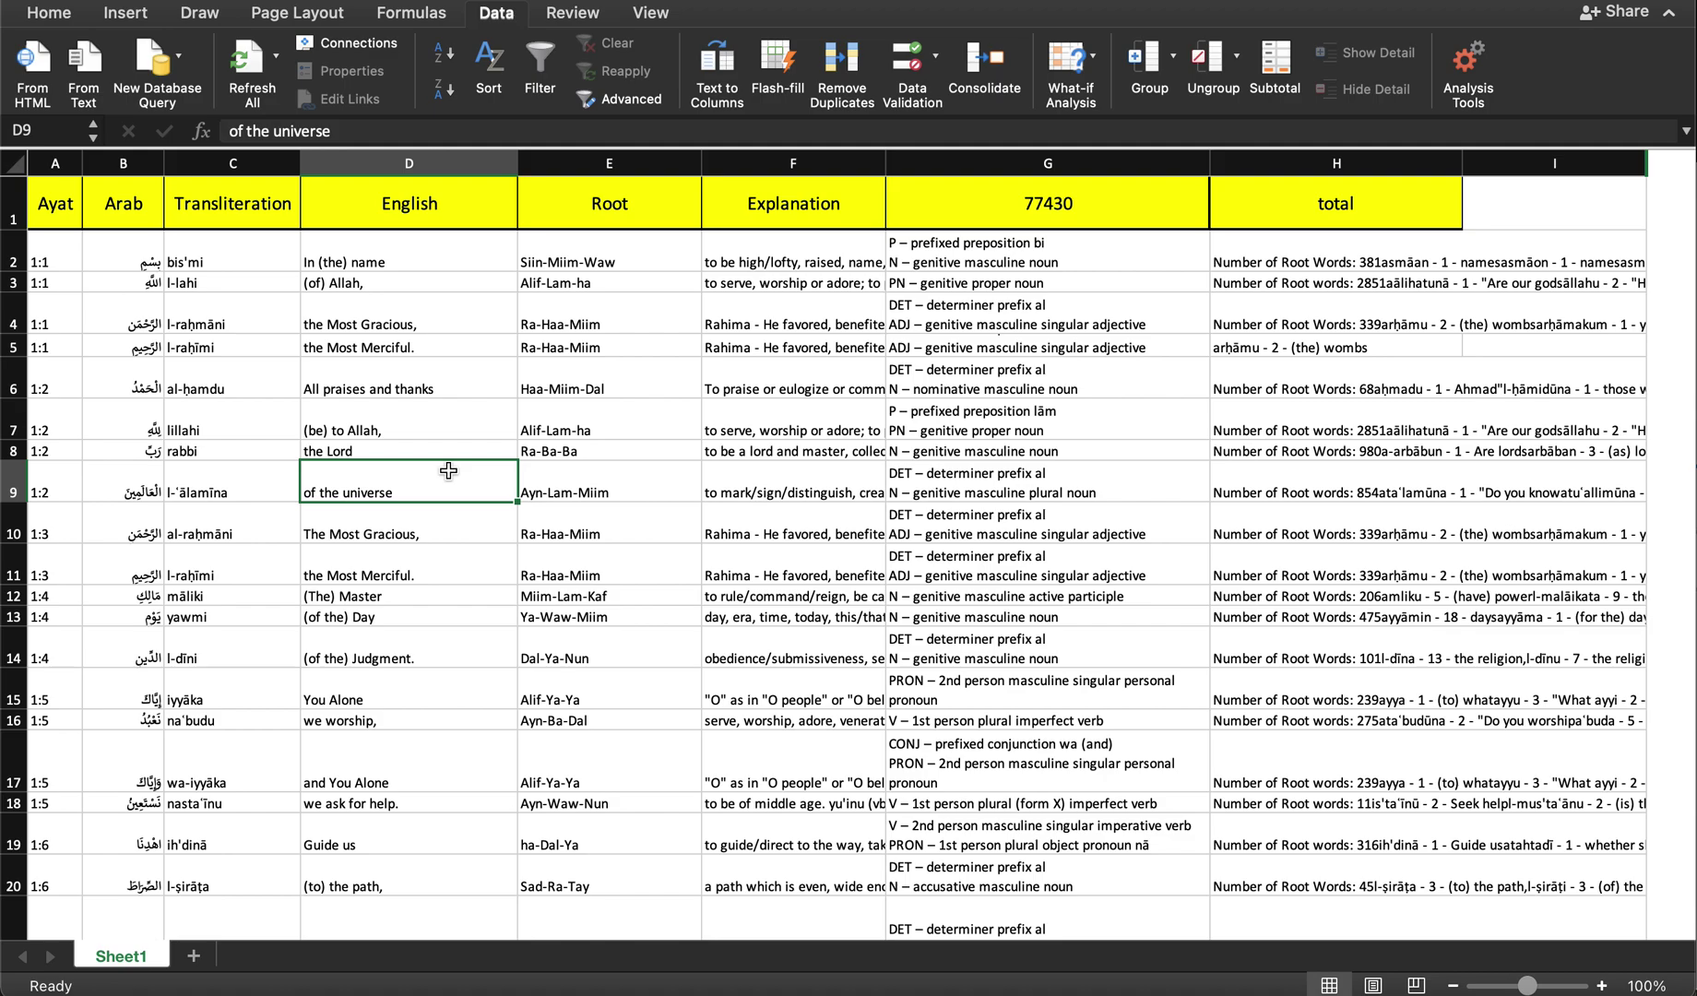
click(789, 490)
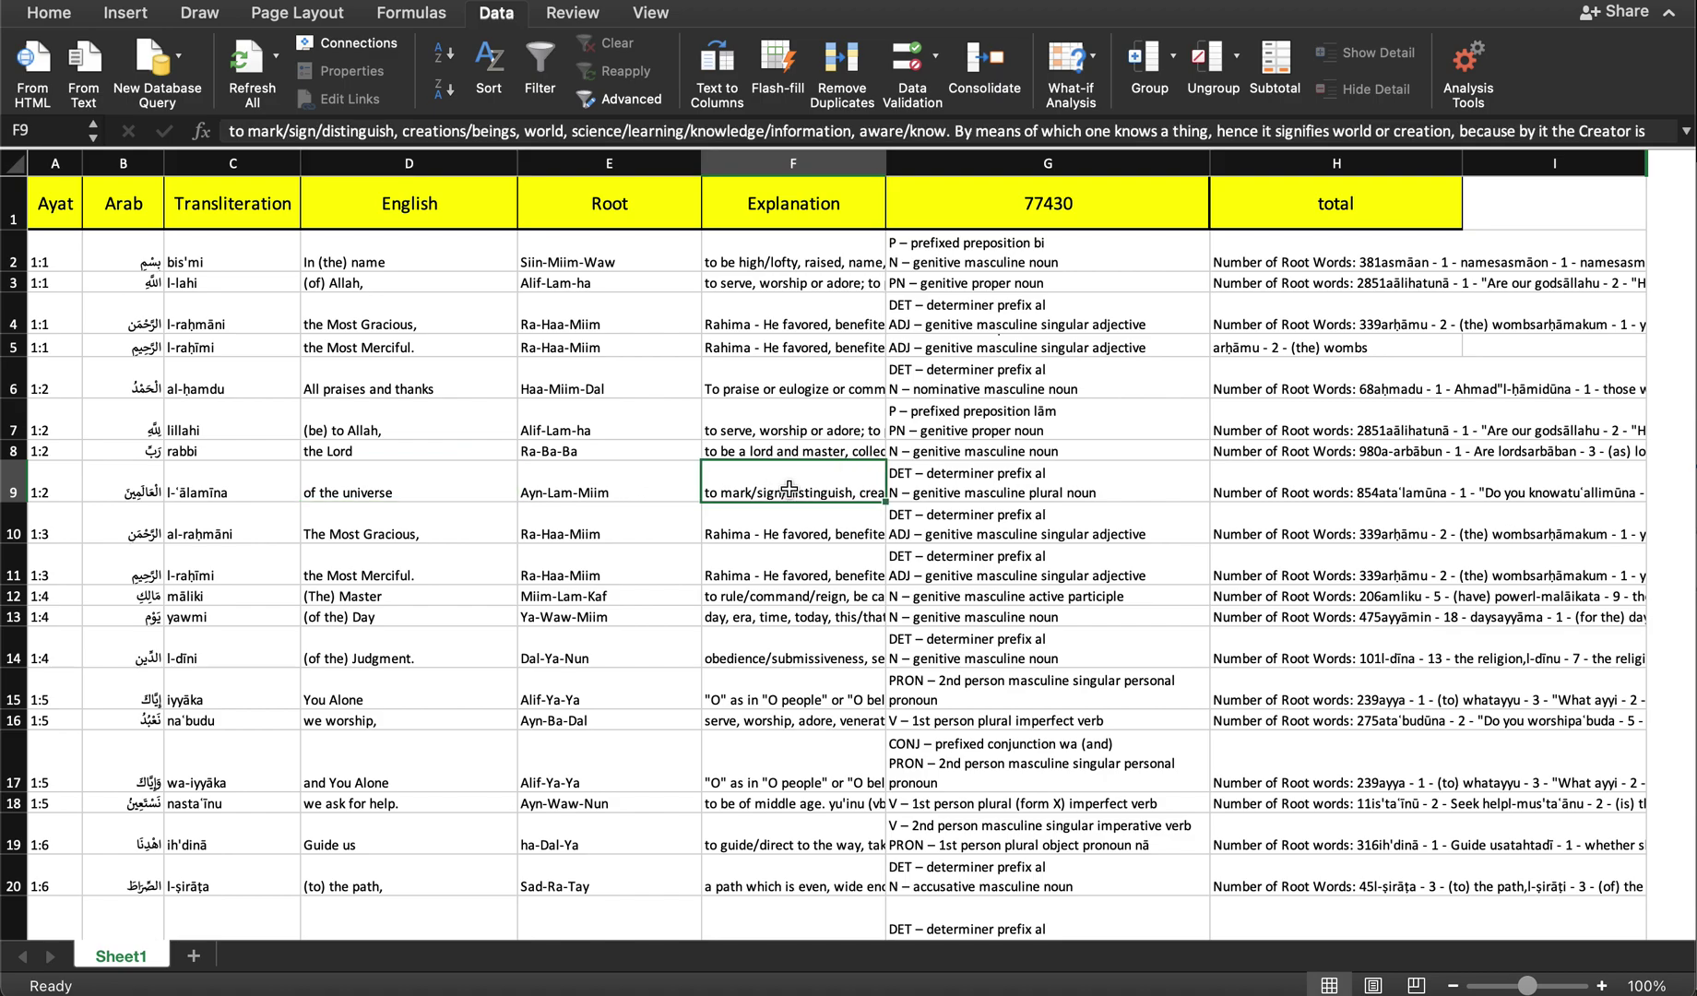
click(1144, 486)
click(1332, 479)
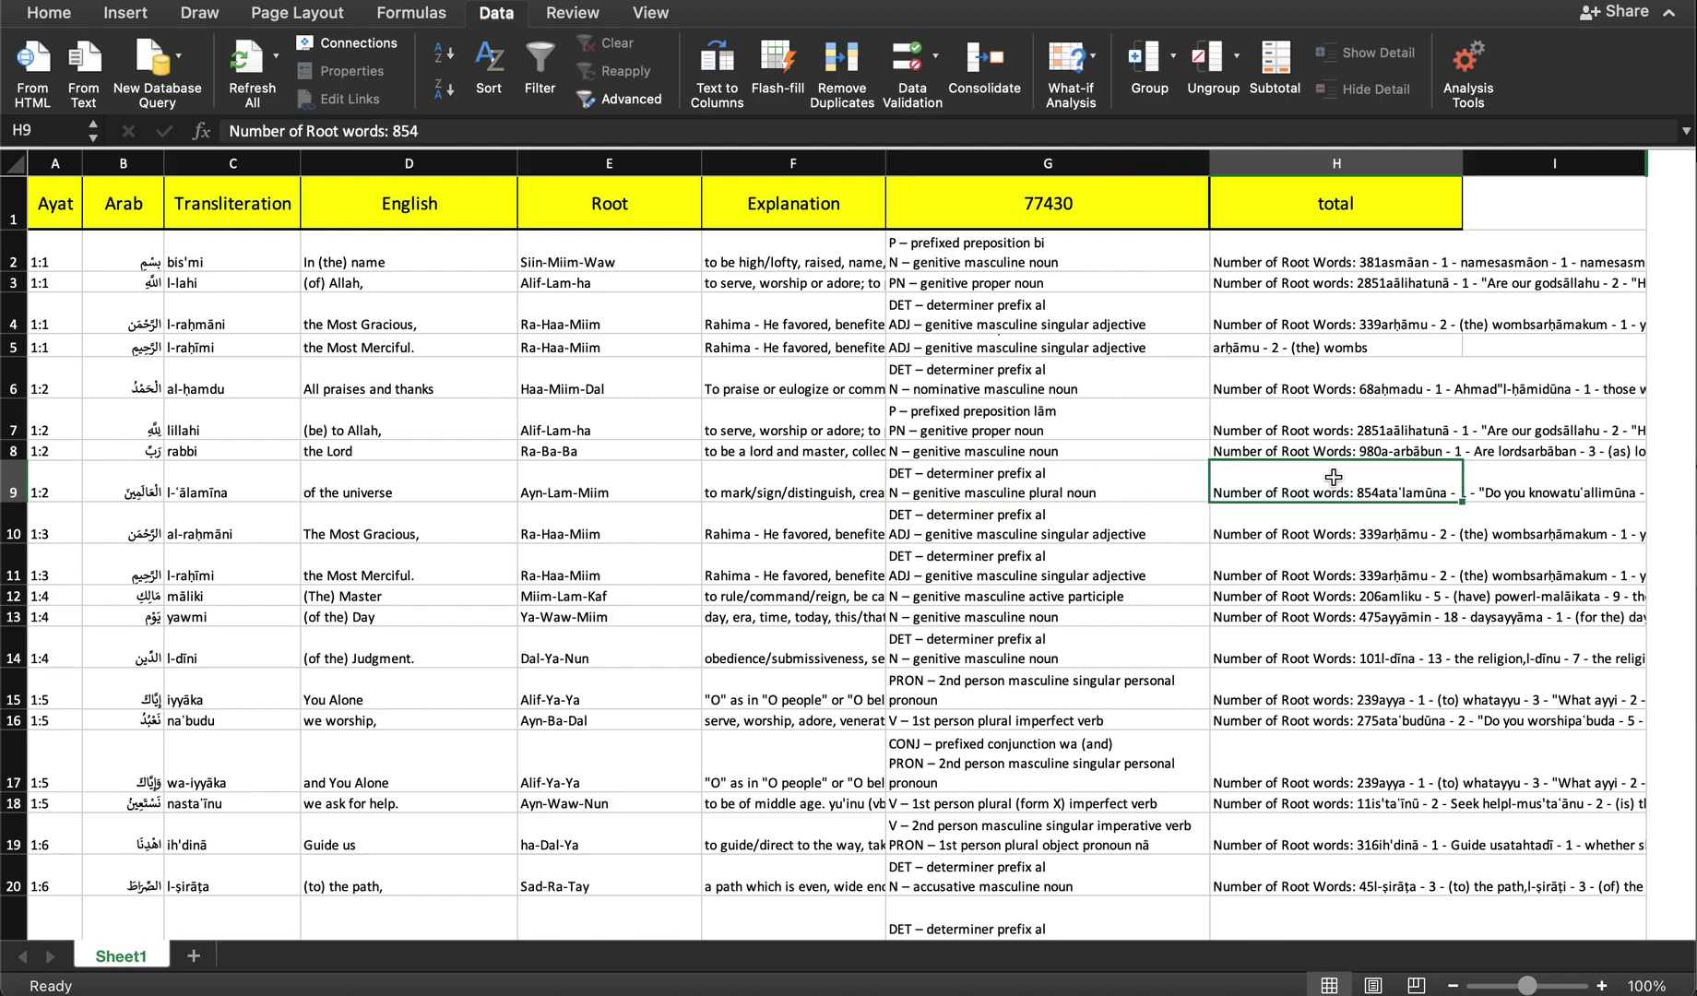
drag(1463, 491, 1297, 498)
Step: Inspect row 3's explanation, grammar note and word count, expanding cell H3's full text
drag(43, 163, 793, 165)
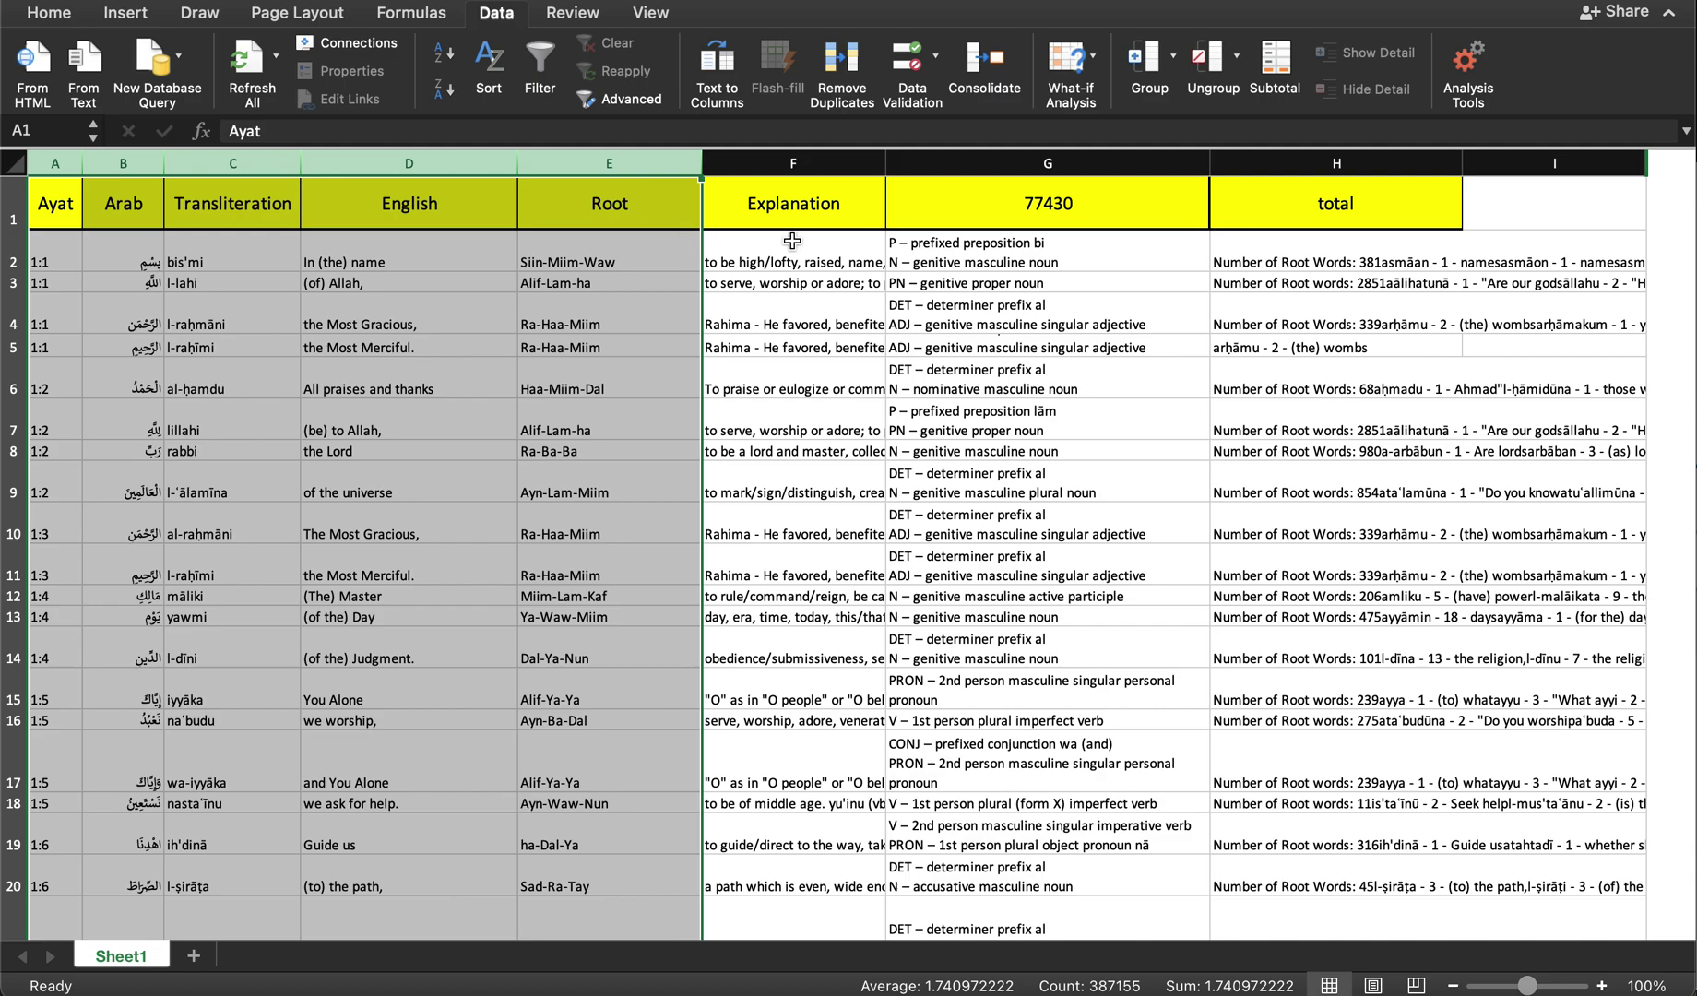
click(807, 286)
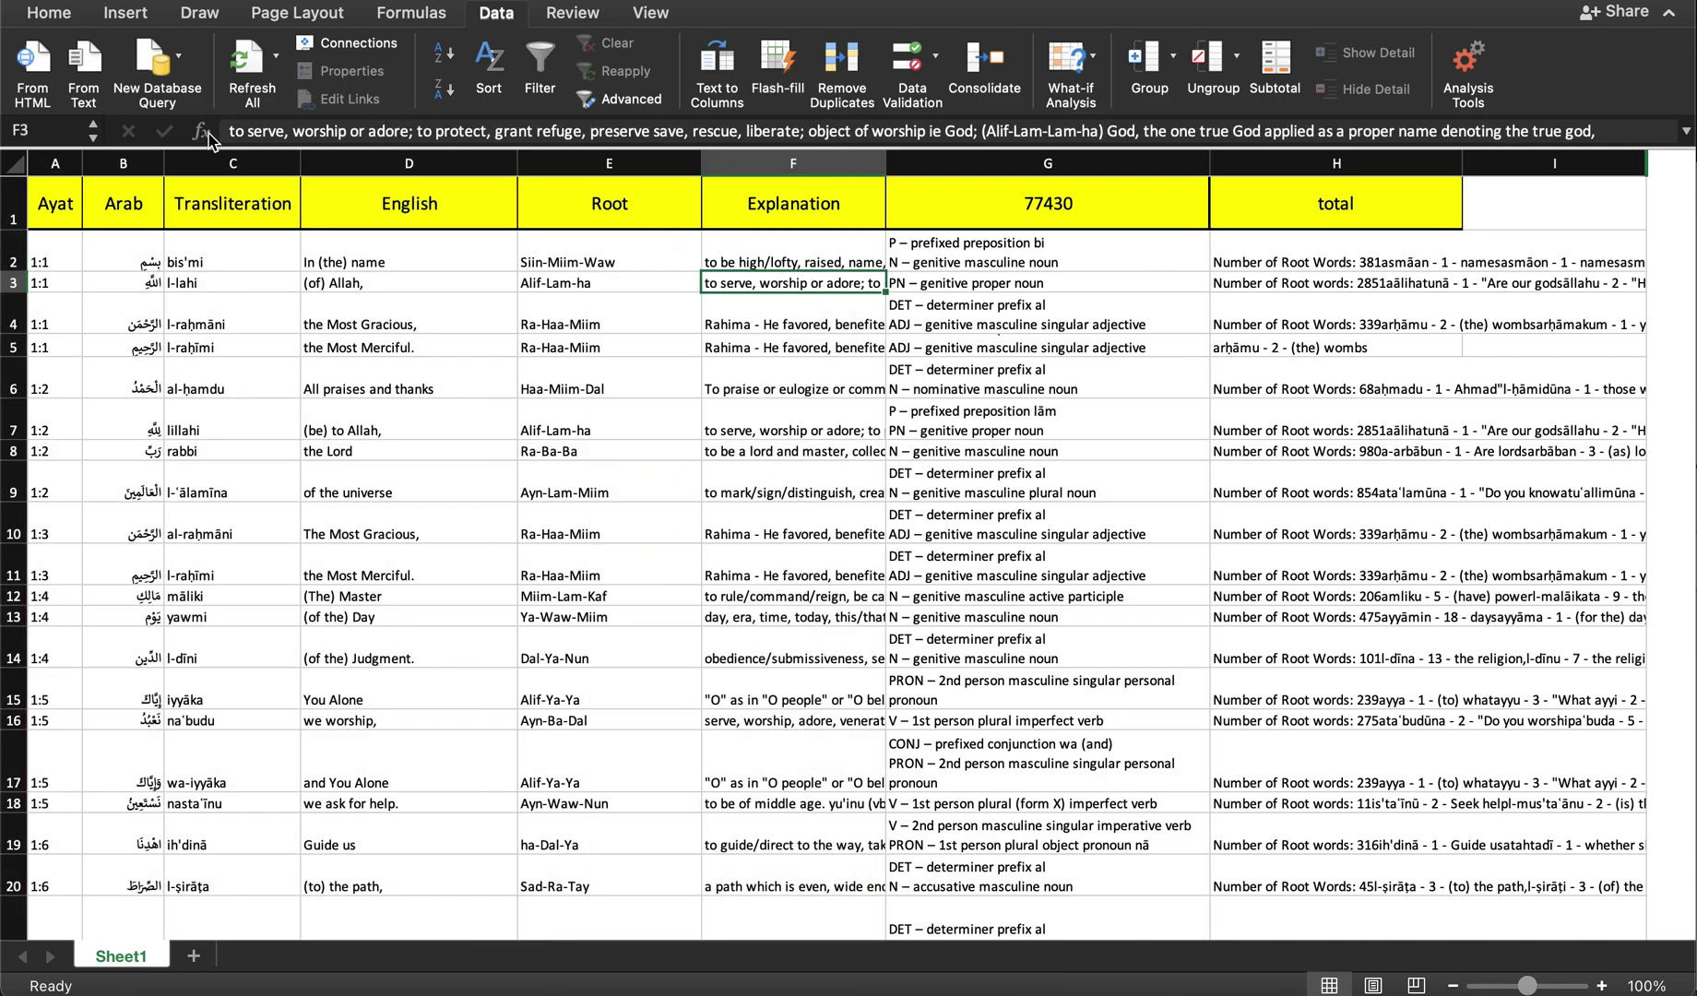
click(959, 286)
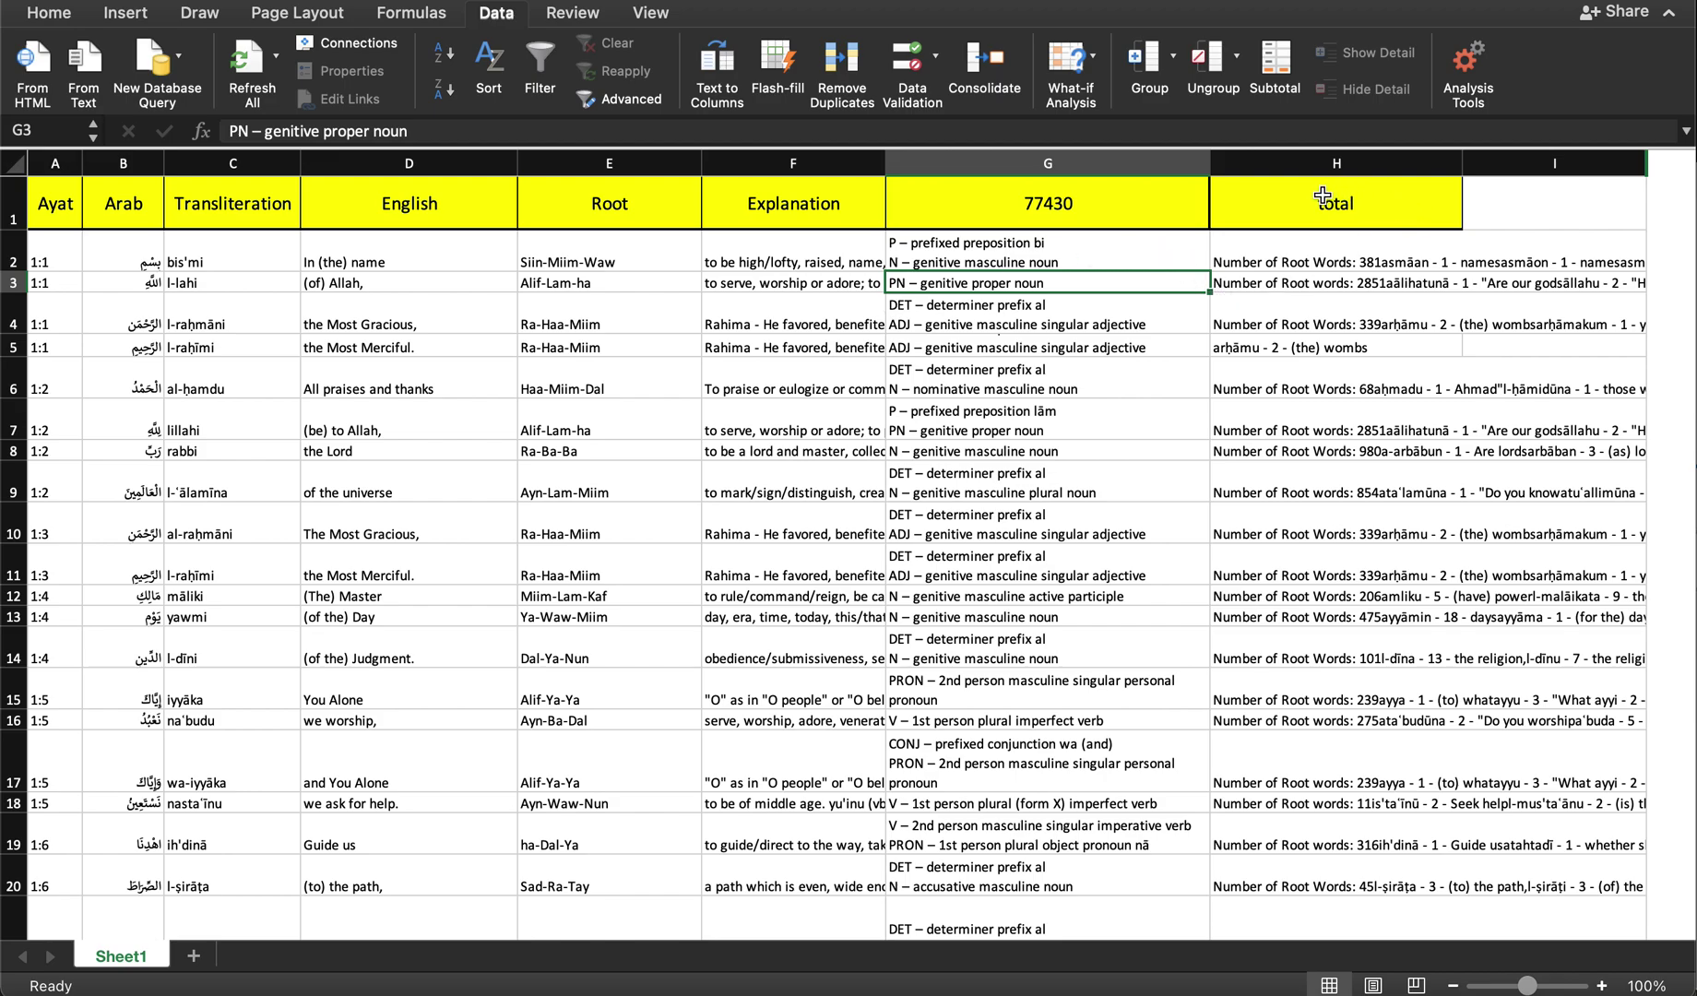
click(1291, 283)
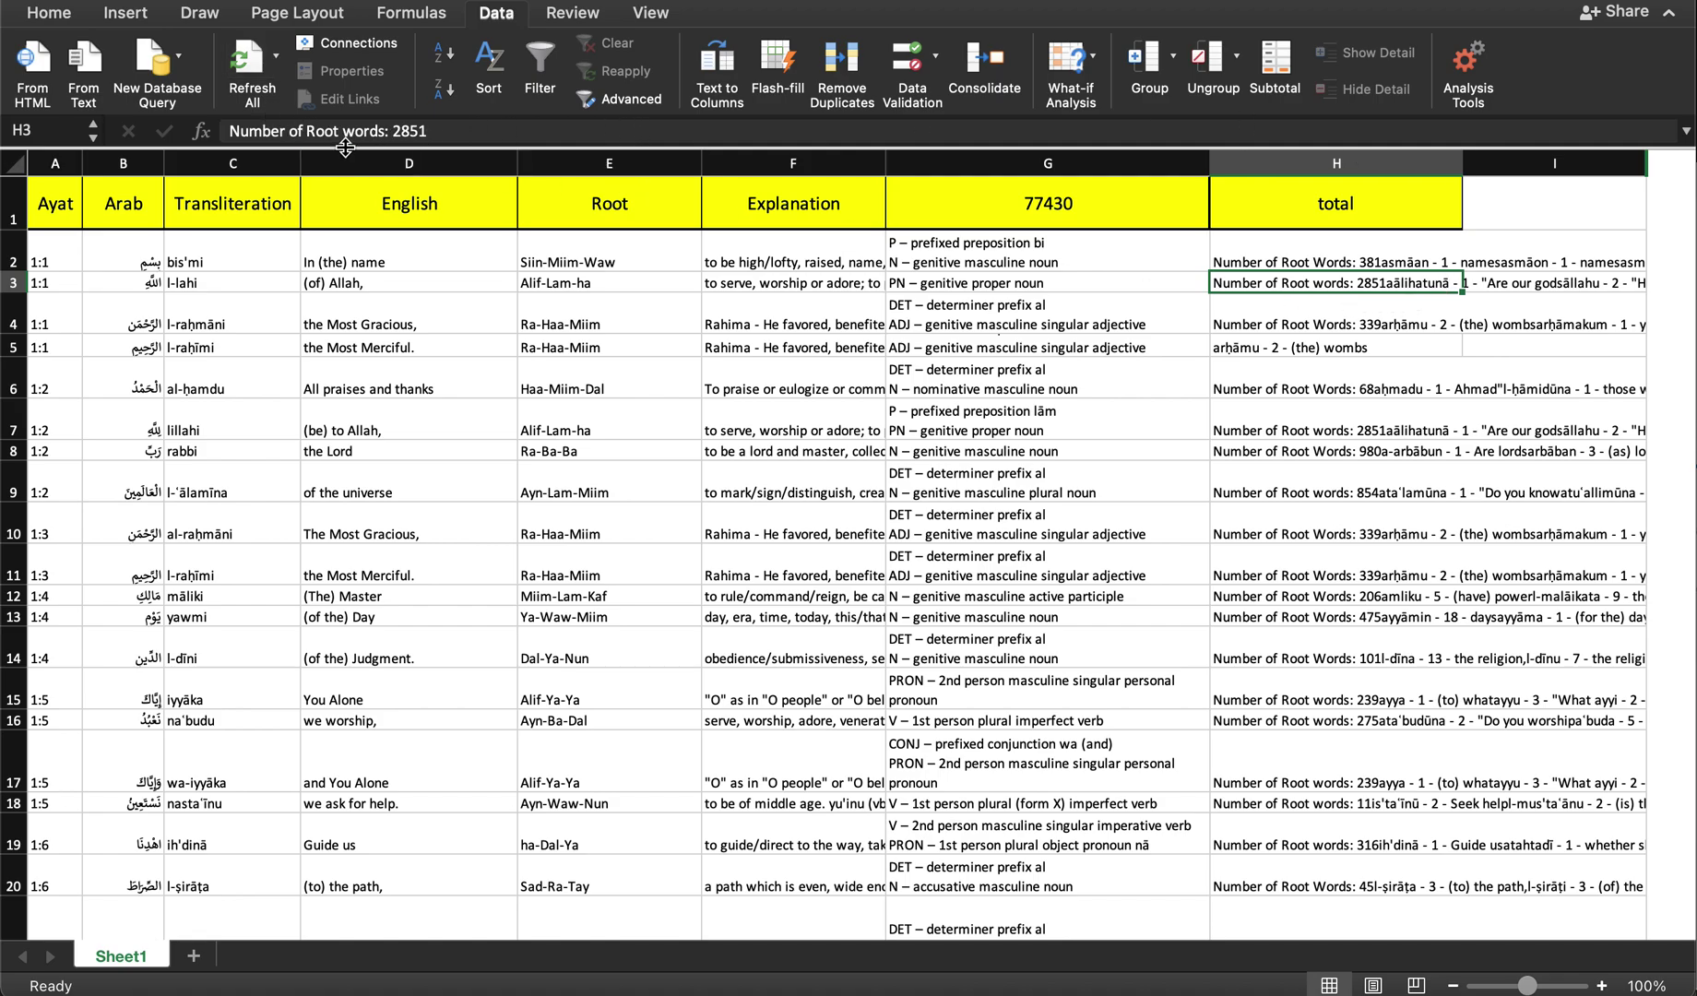
drag(346, 147, 414, 807)
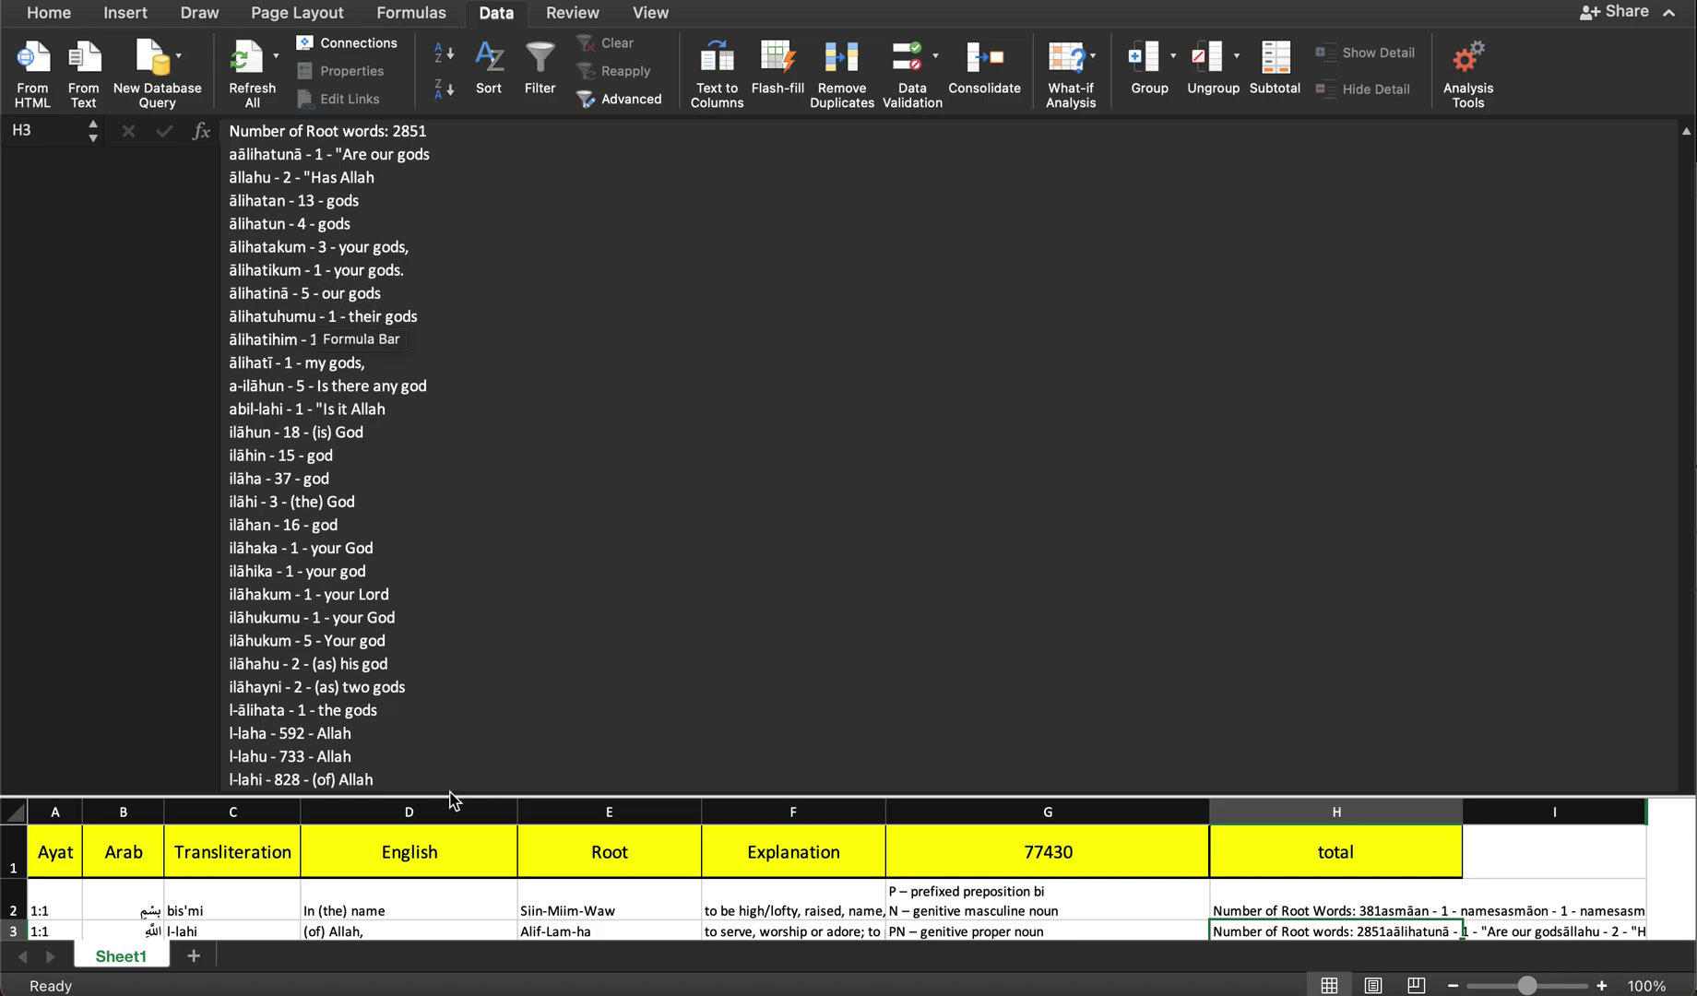
drag(449, 798, 627, 131)
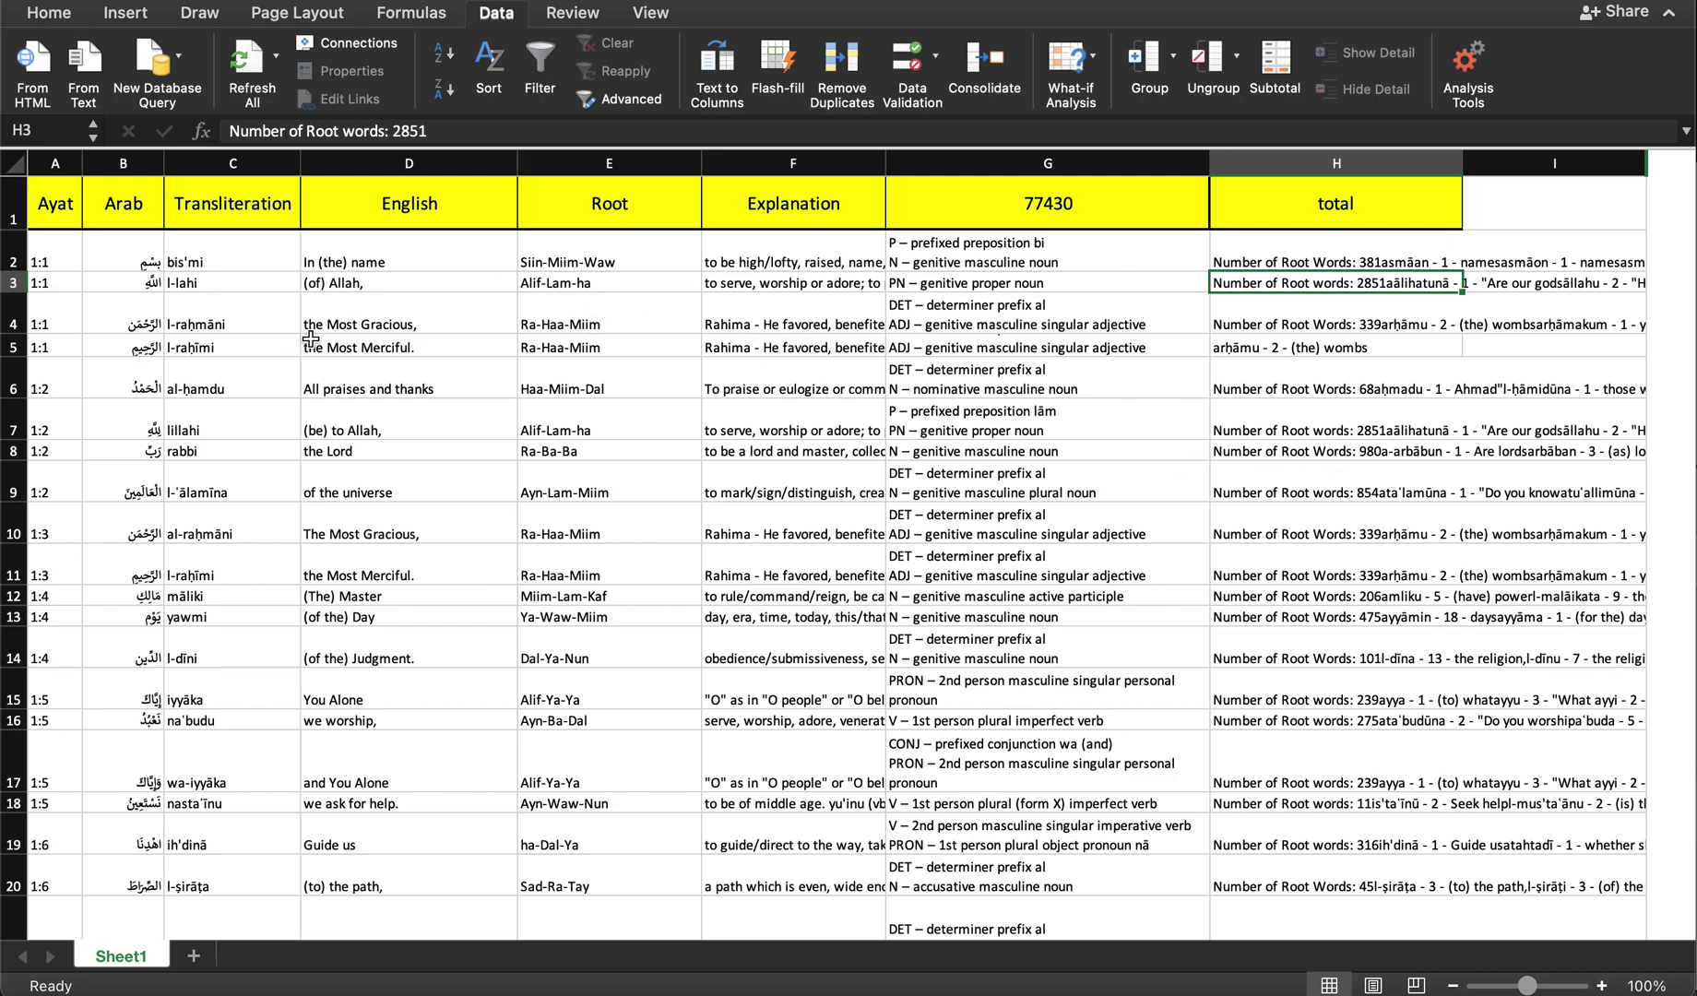
Step: From Ayat header cell A1, add AutoFilter arrows to the header row via Data > Filter
click(471, 241)
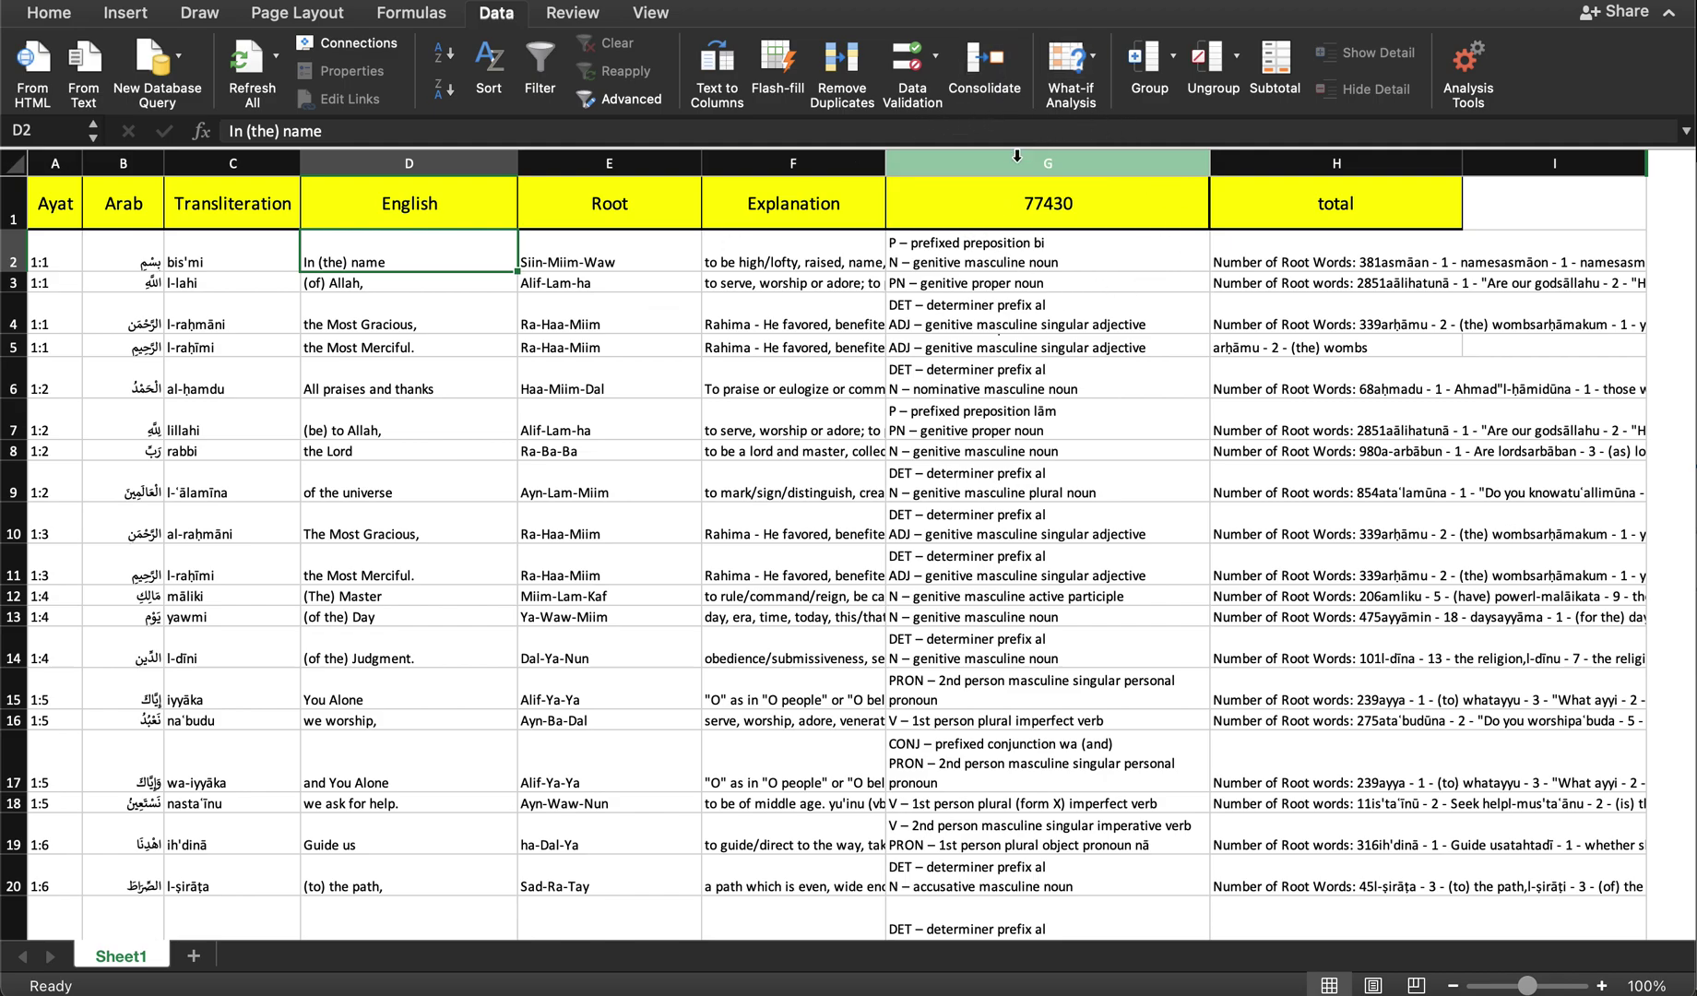
click(89, 447)
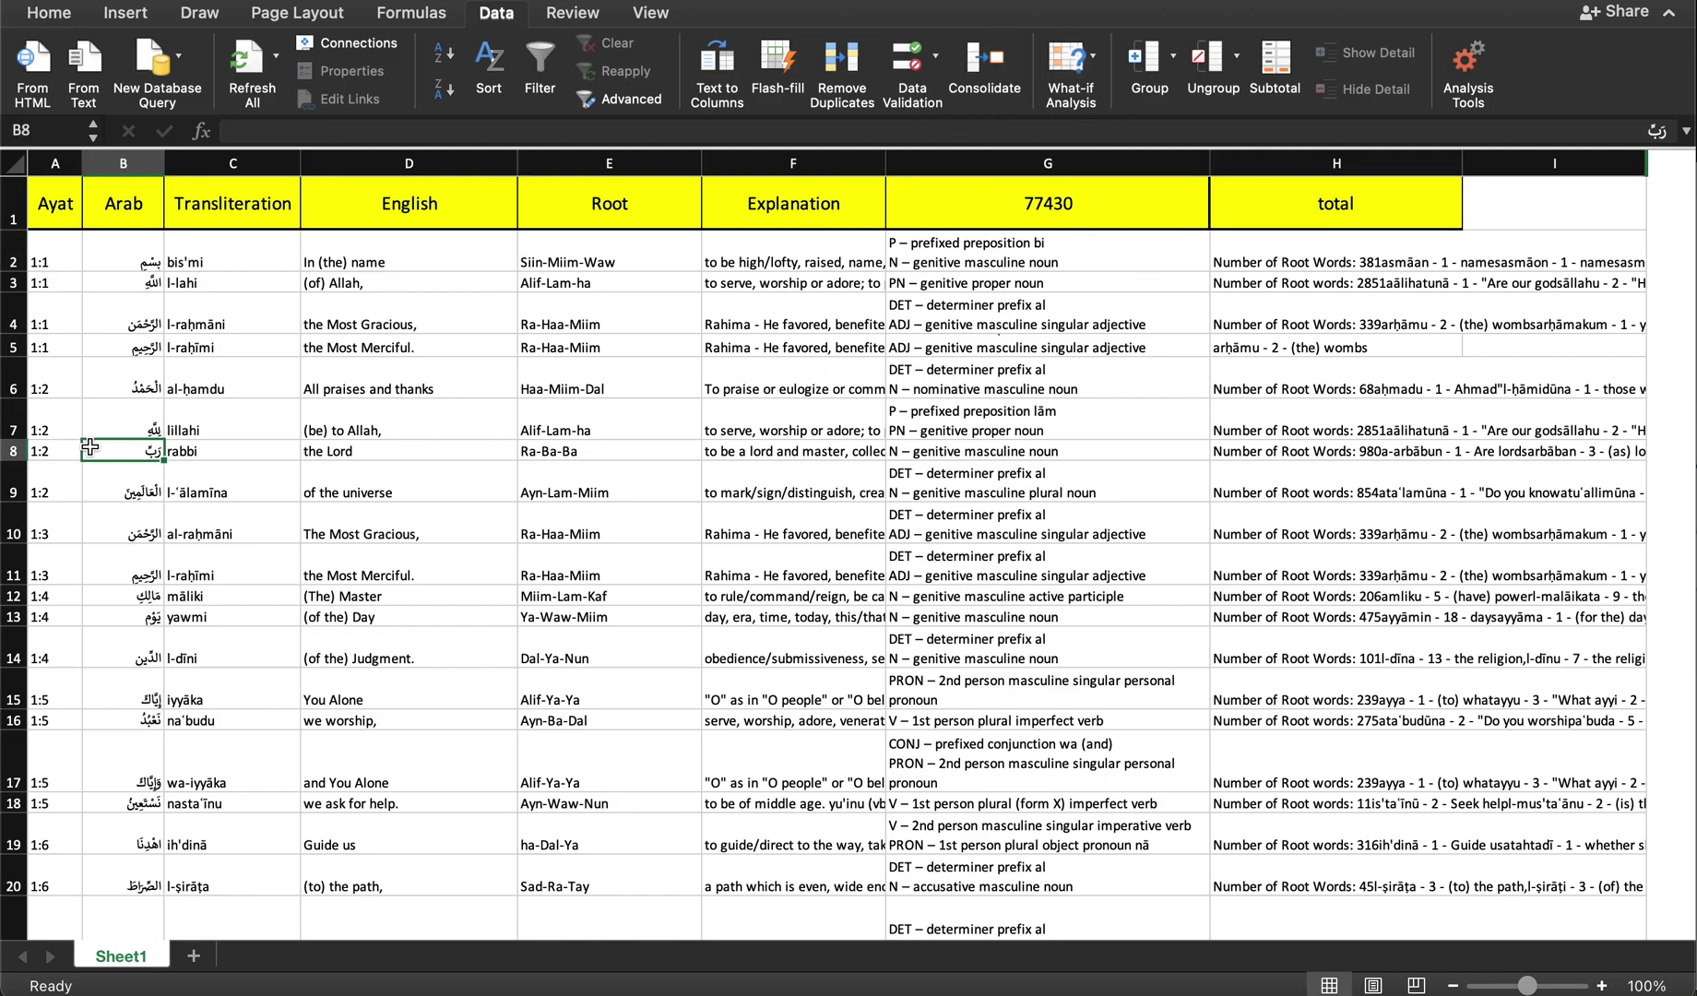
click(61, 209)
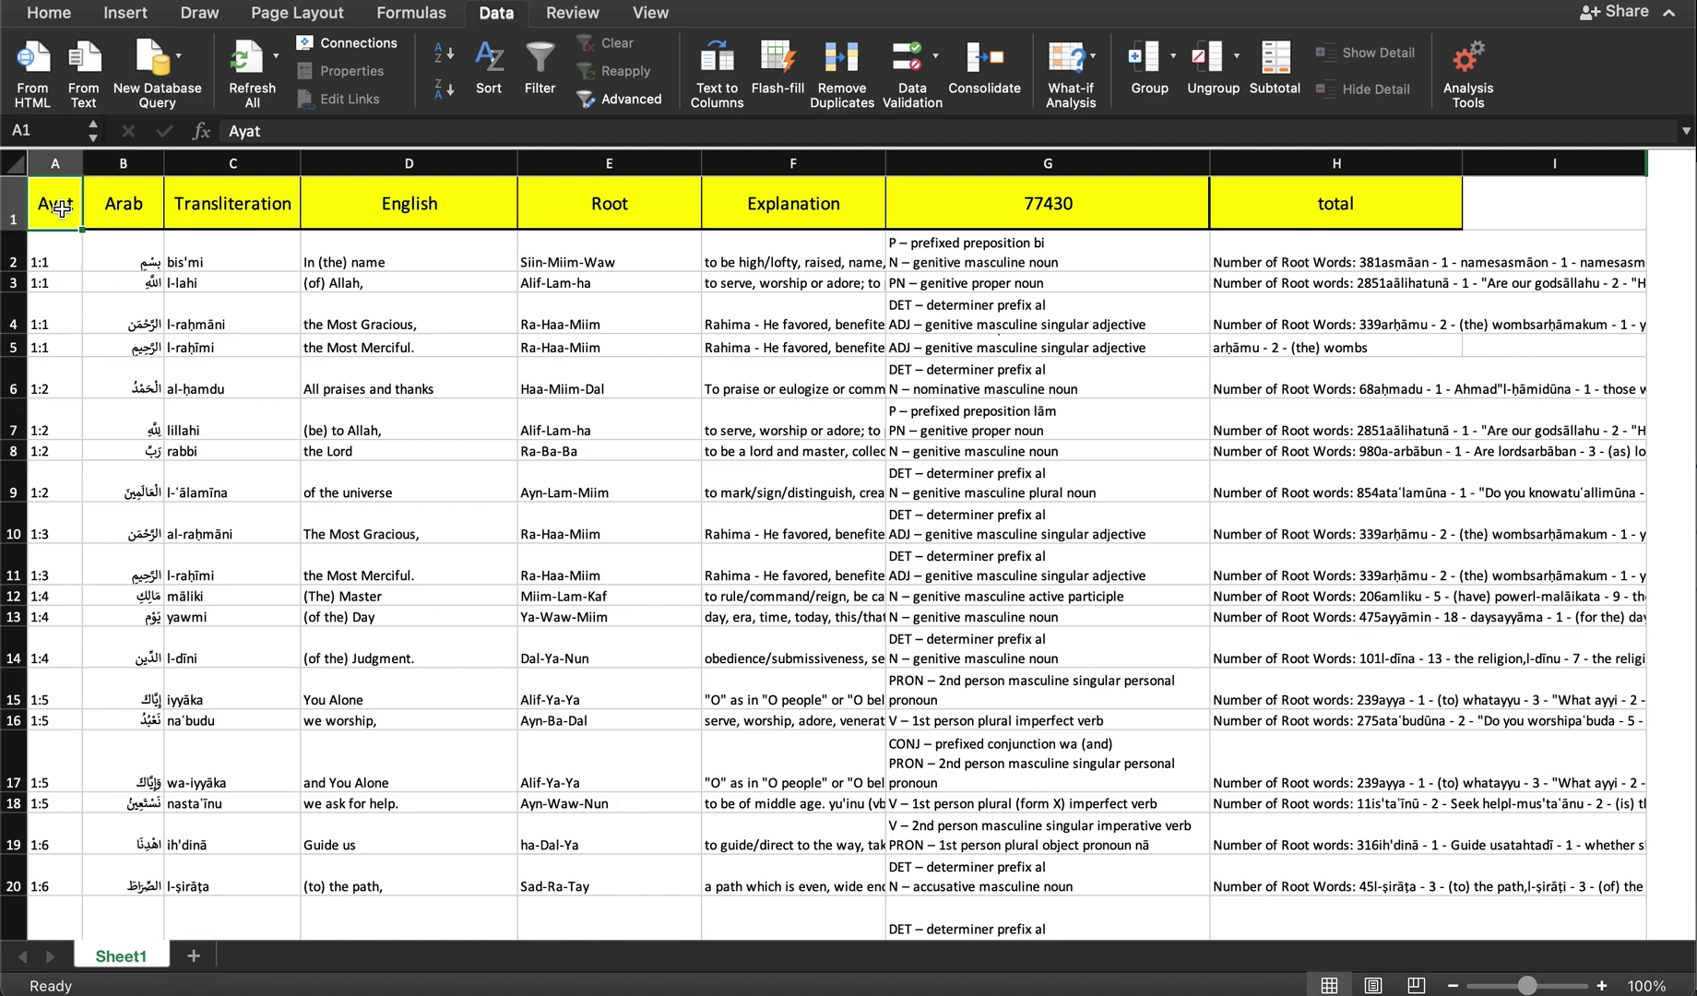
click(494, 17)
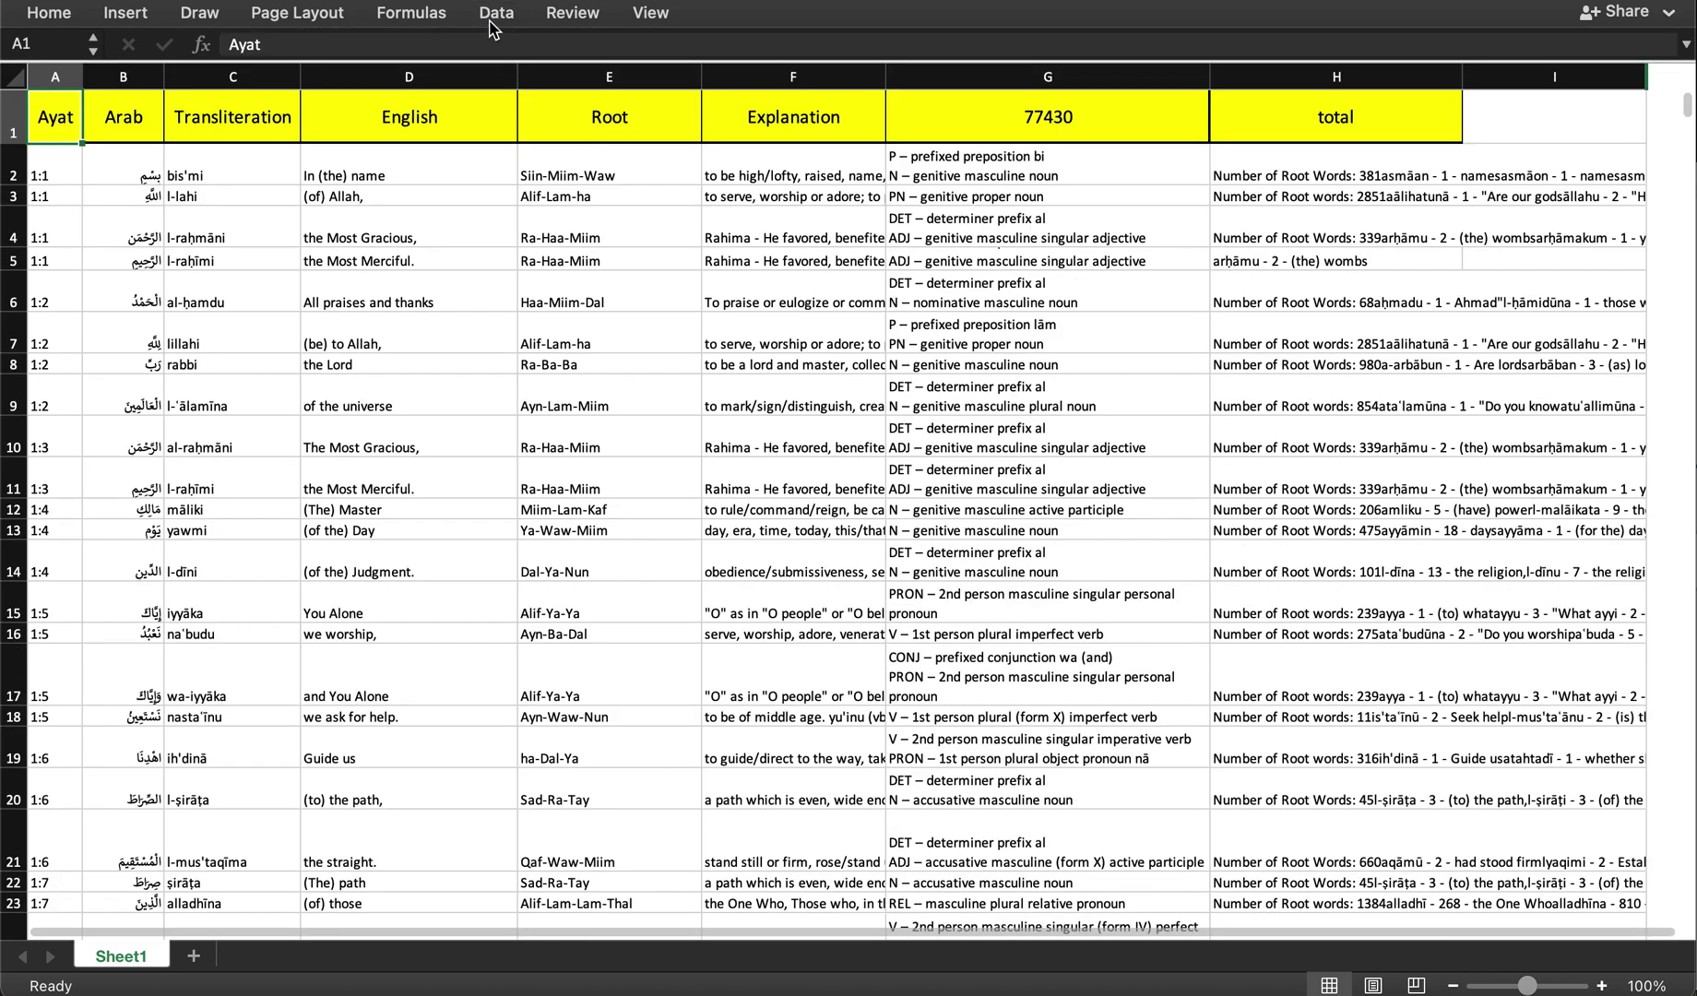
click(494, 17)
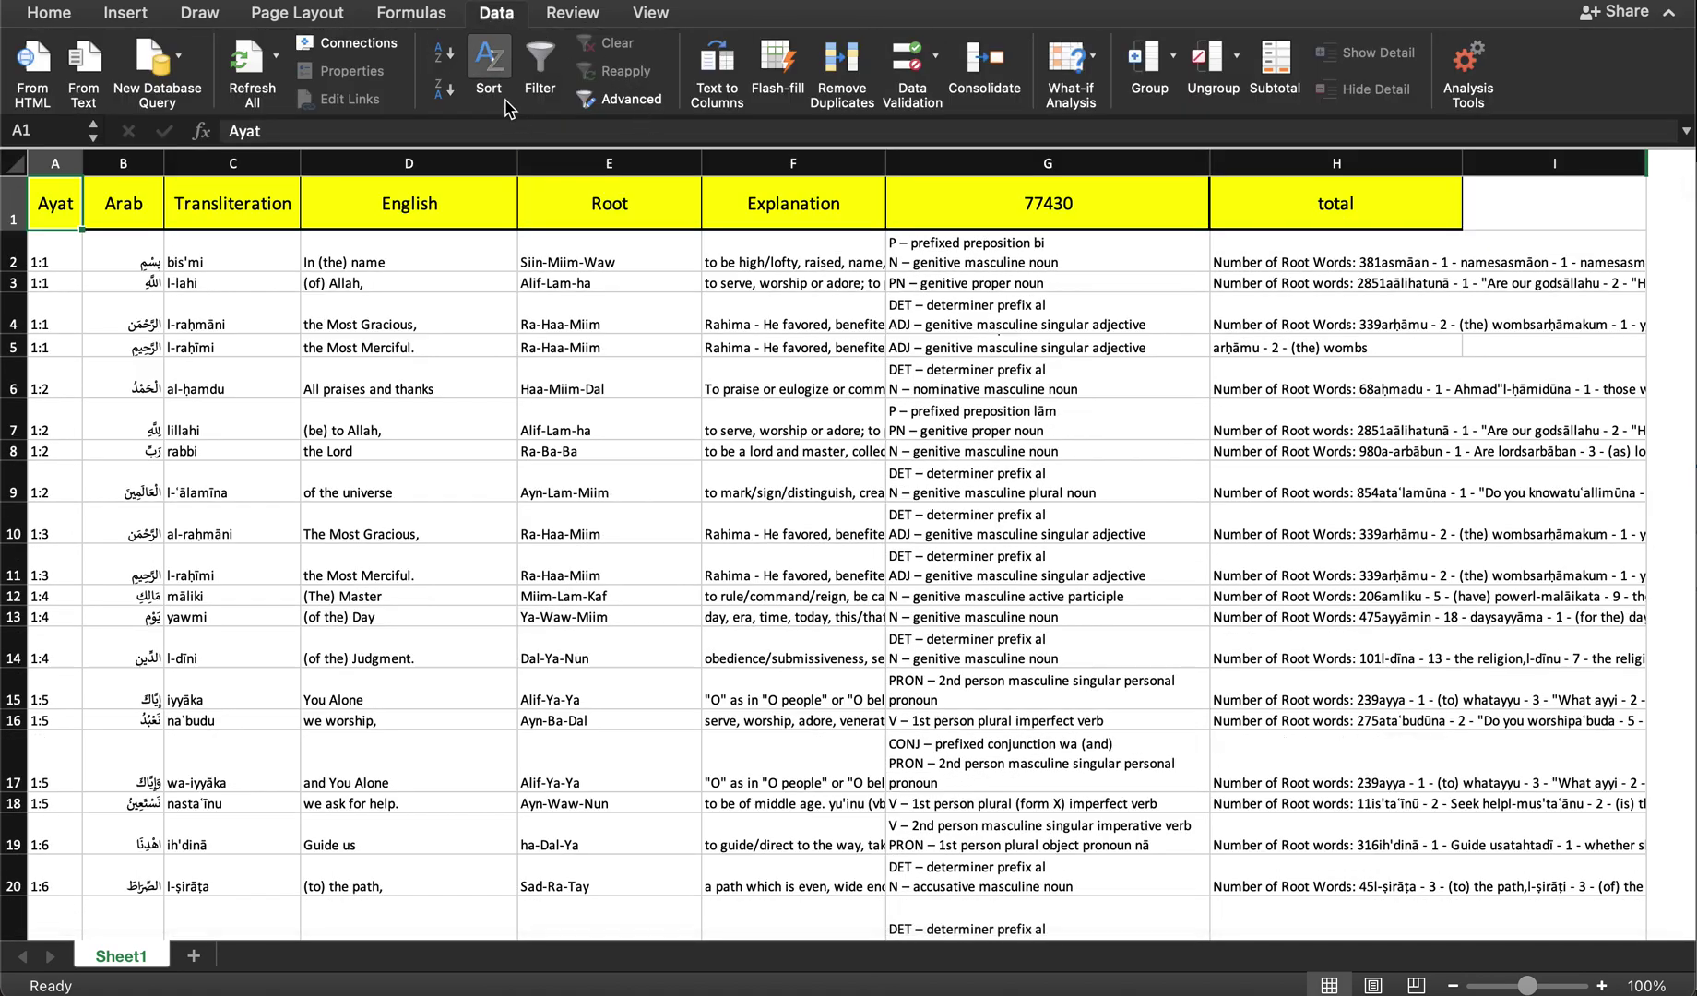
click(537, 72)
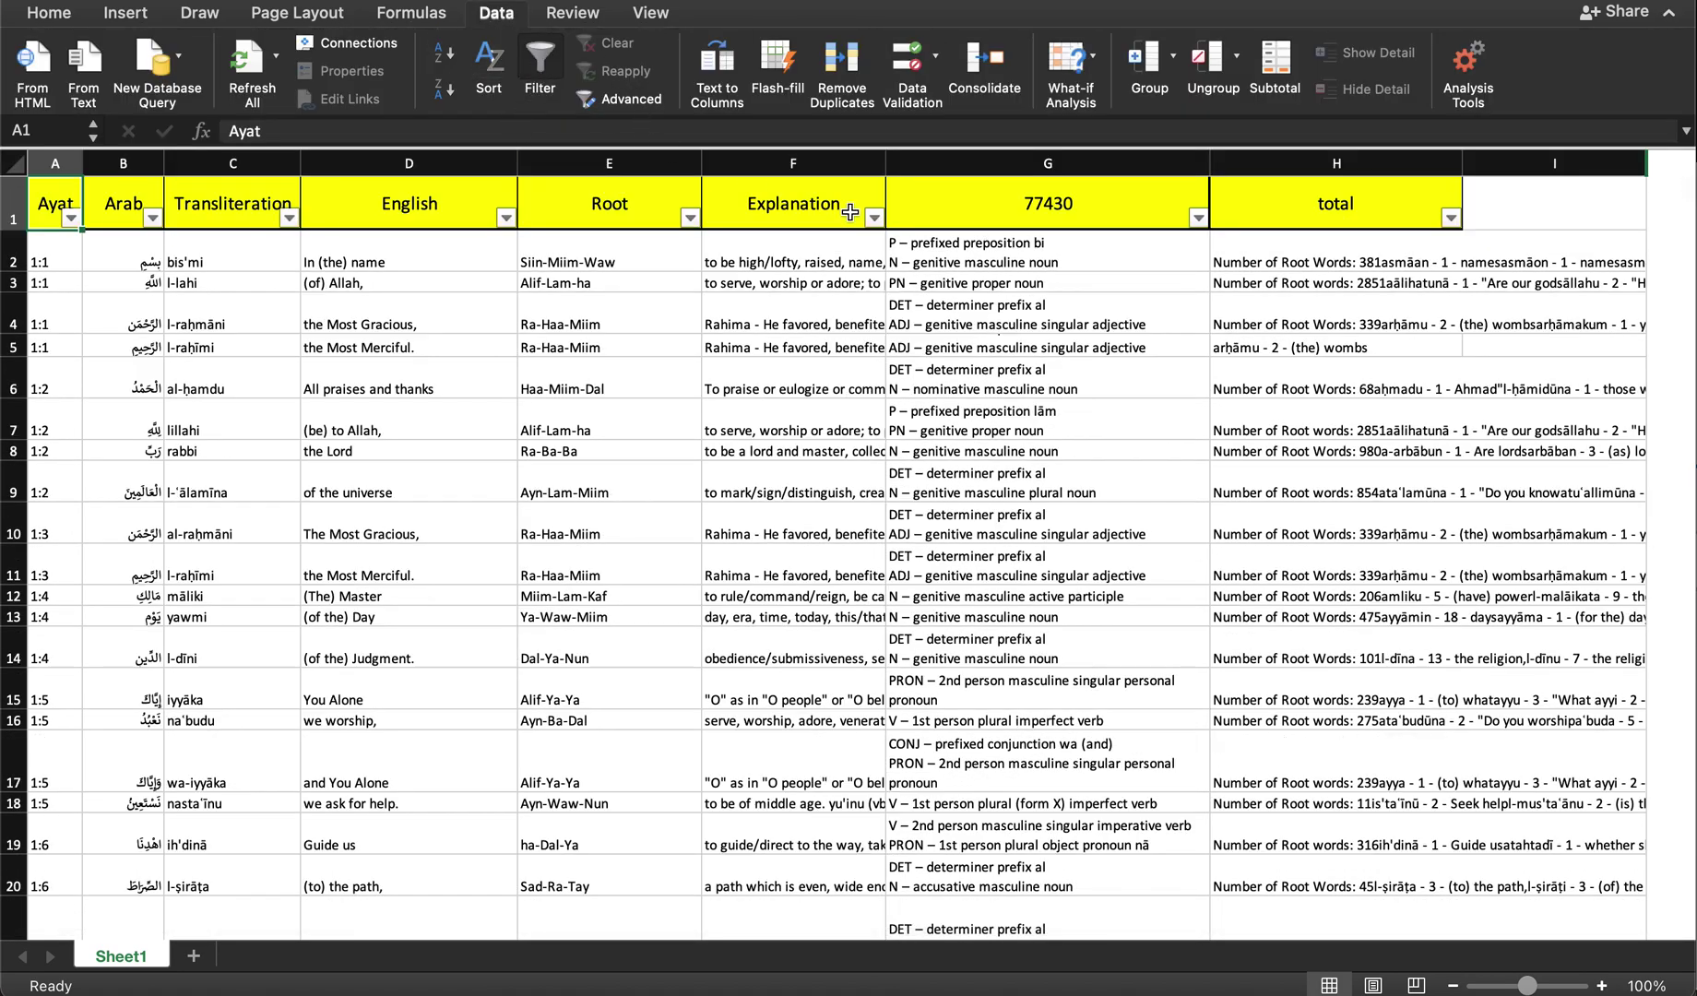
Step: Open and close the total column's filter options a couple of times
click(1450, 219)
click(1450, 217)
click(1451, 221)
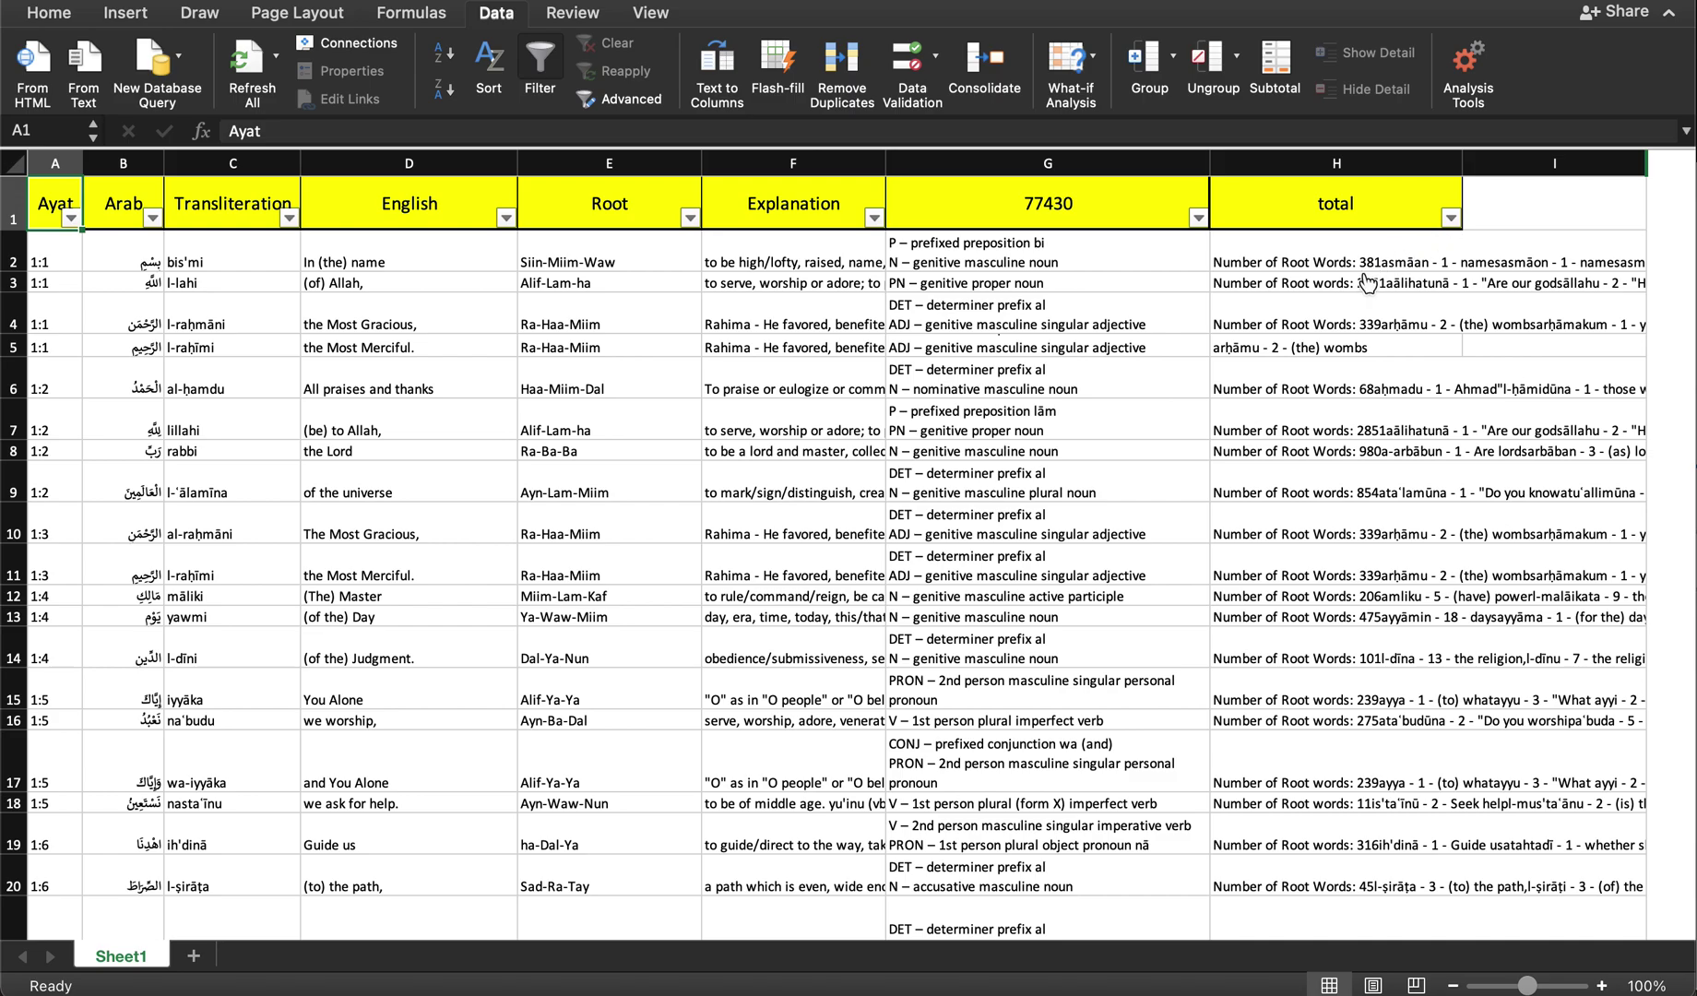
click(1268, 293)
Step: Toggle the table's filtering off and back on with Cmd+Shift+F
click(602, 250)
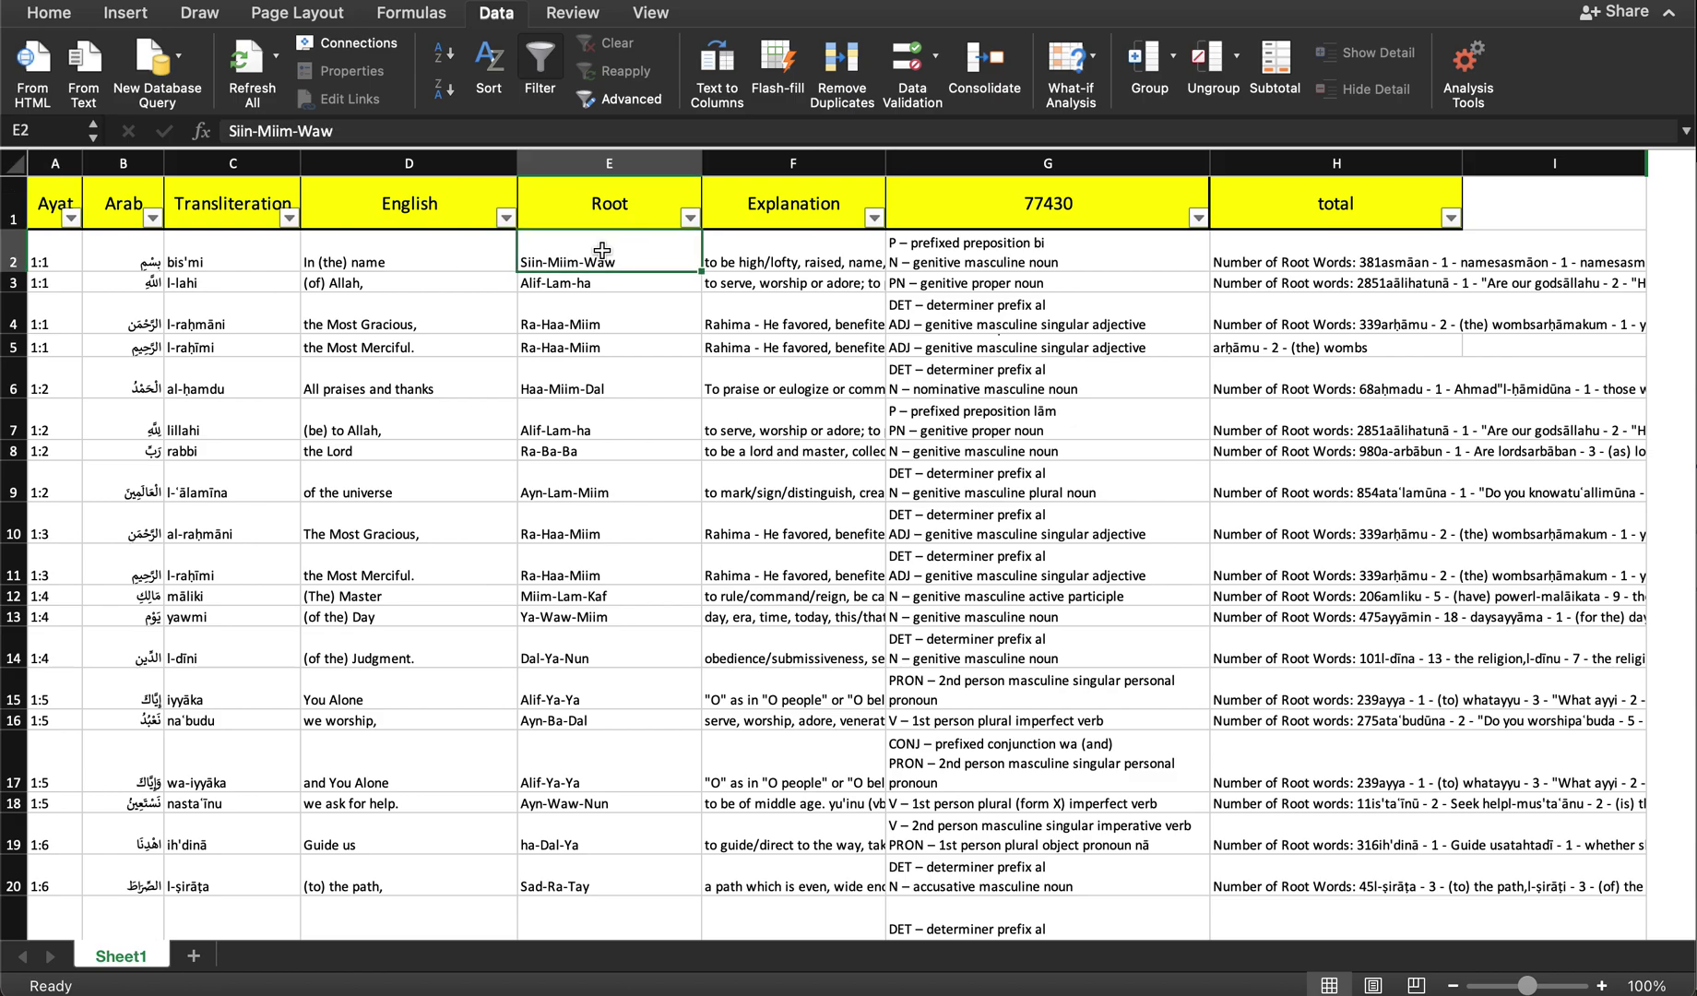
key(super+shift+f)
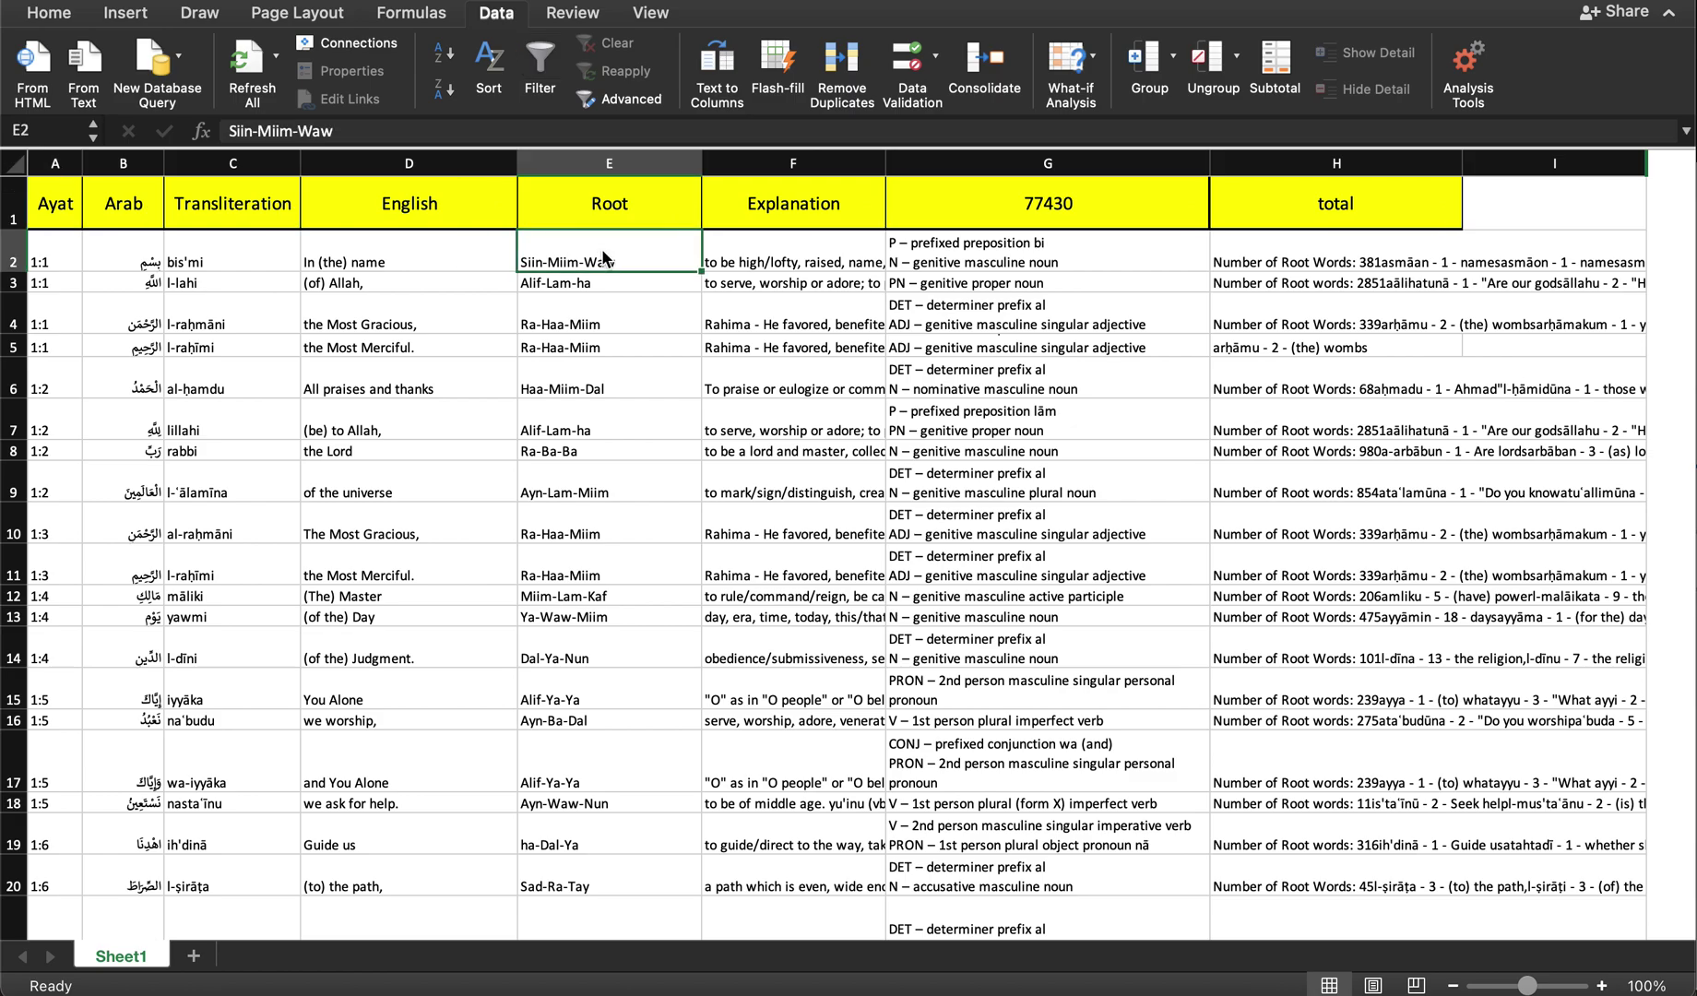
key(super+shift+f)
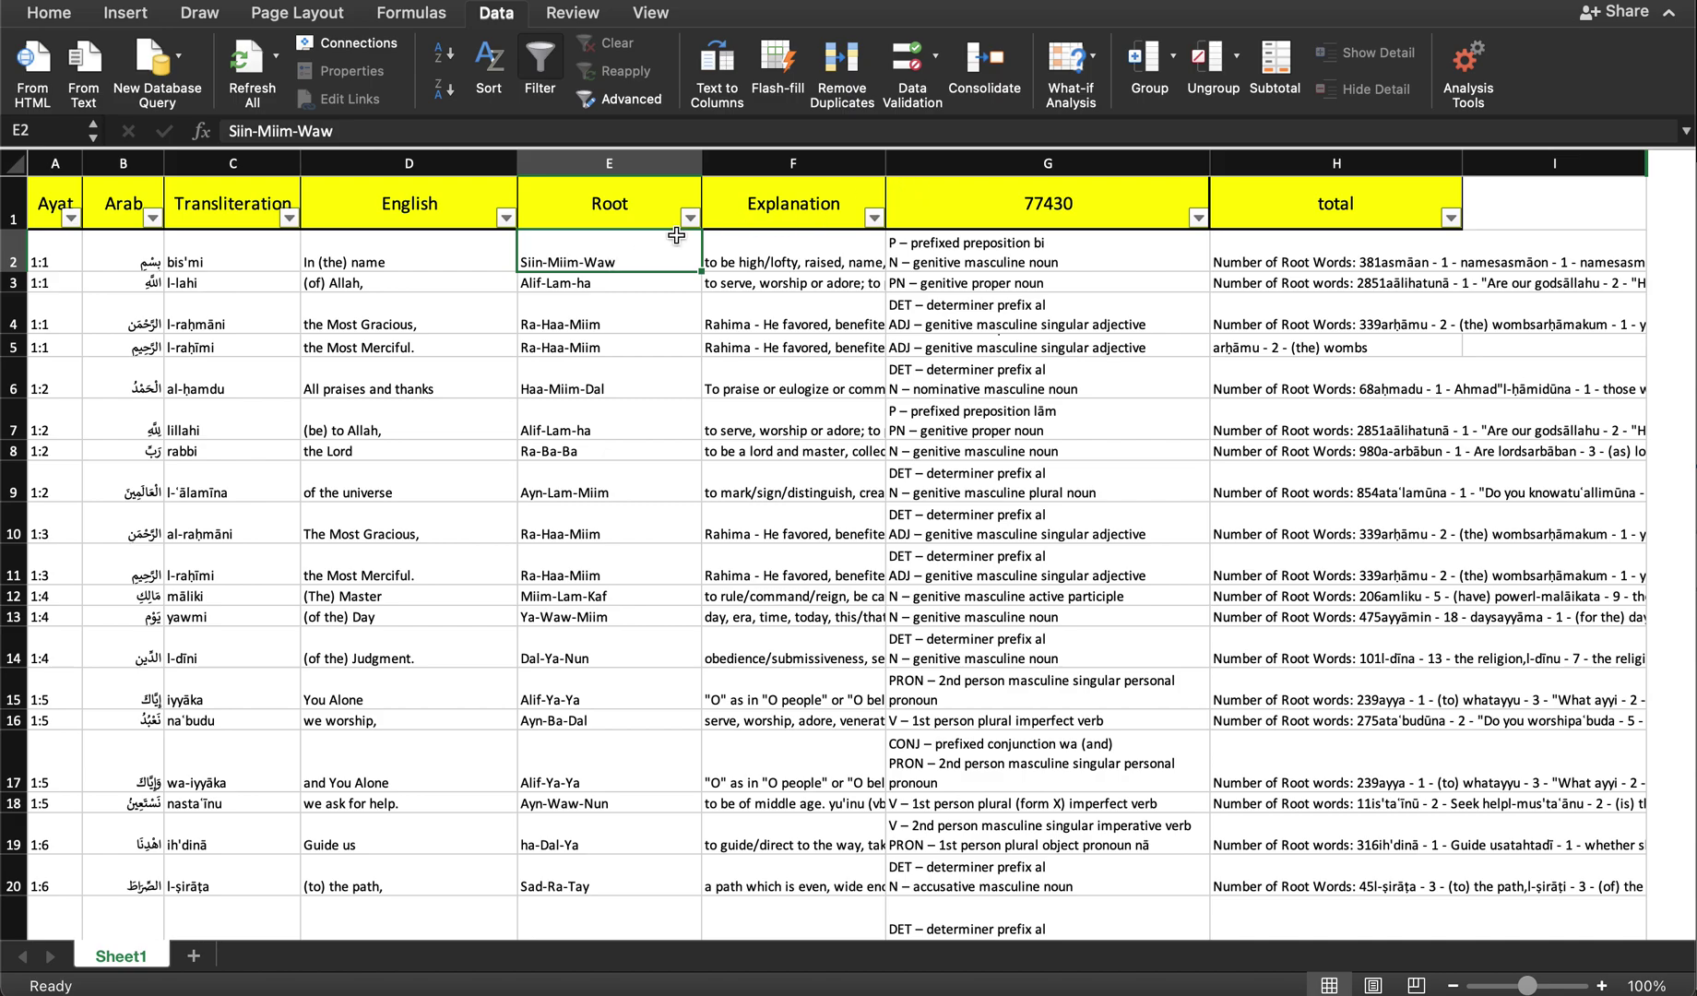
click(1213, 258)
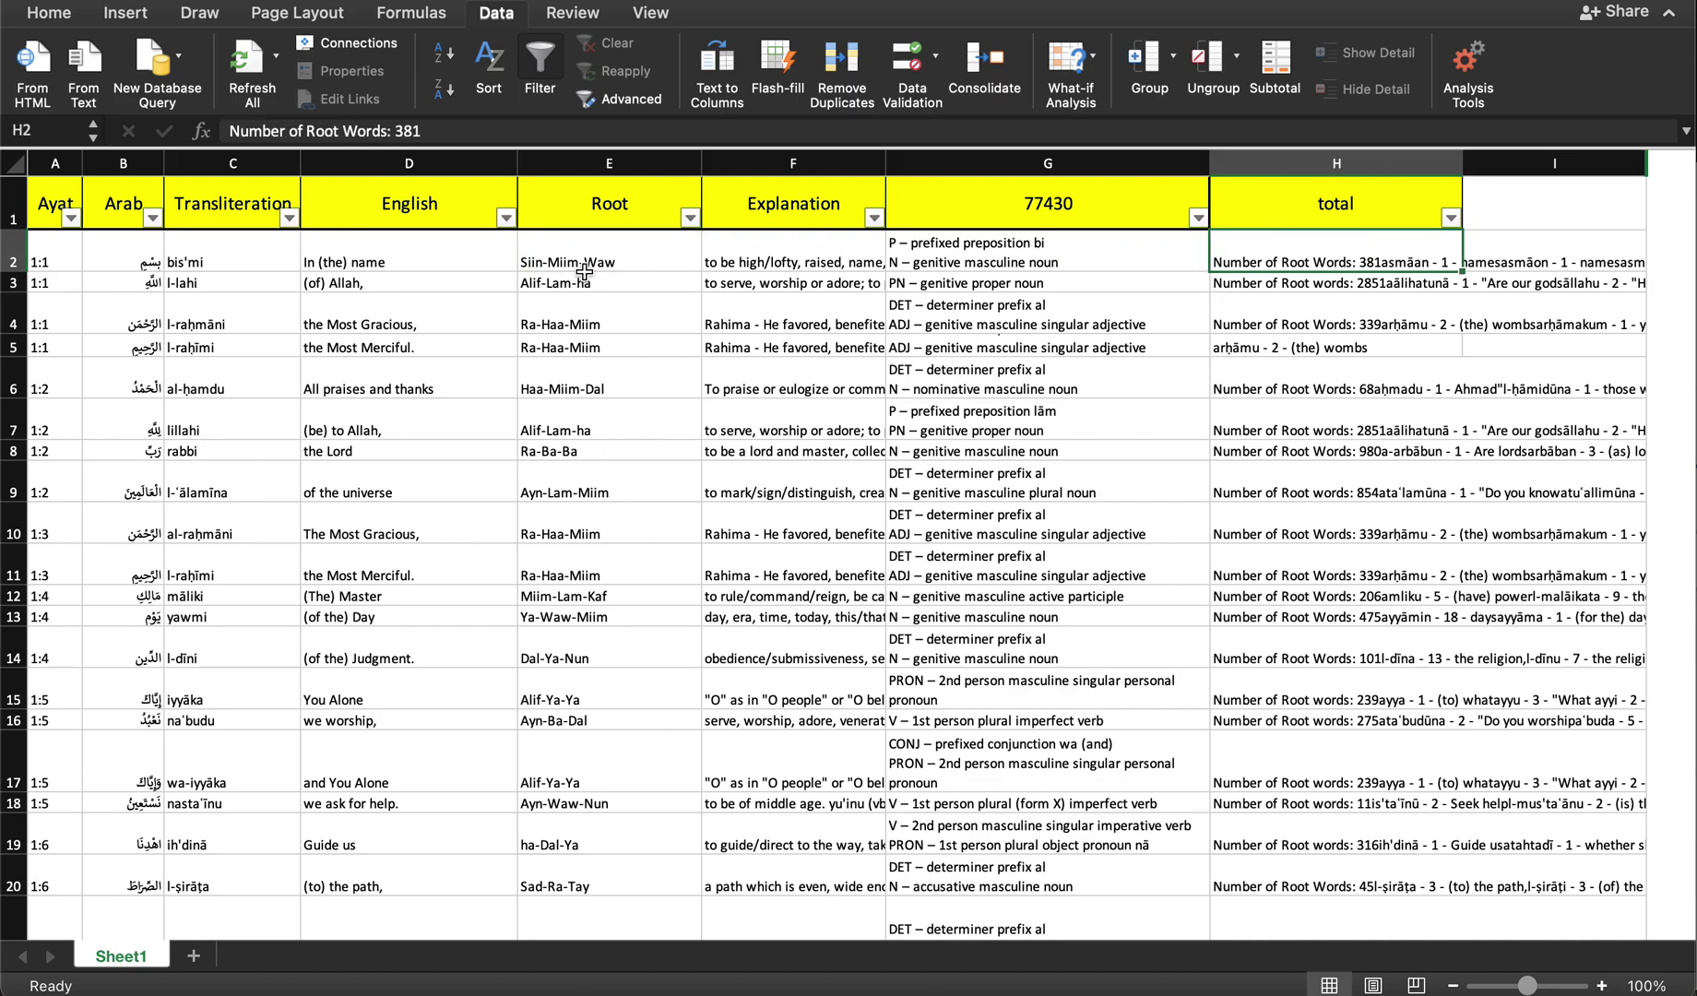
Step: Open the Root column's sort and filter options
click(690, 218)
click(691, 220)
click(673, 241)
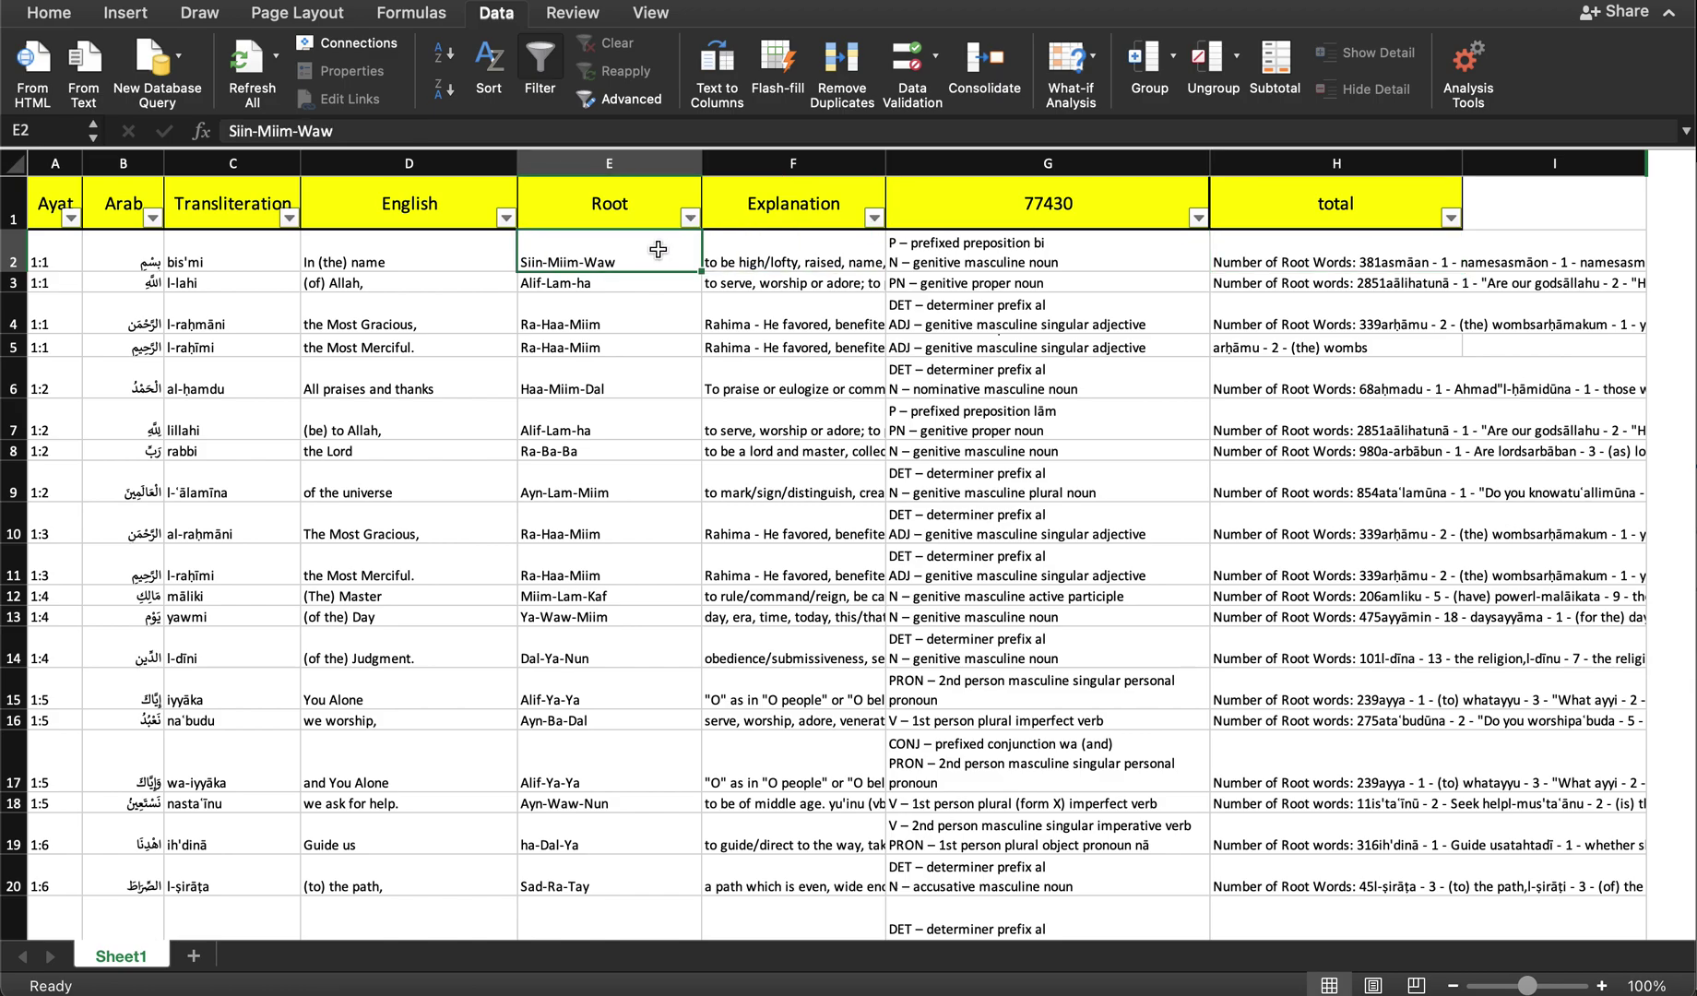
click(690, 219)
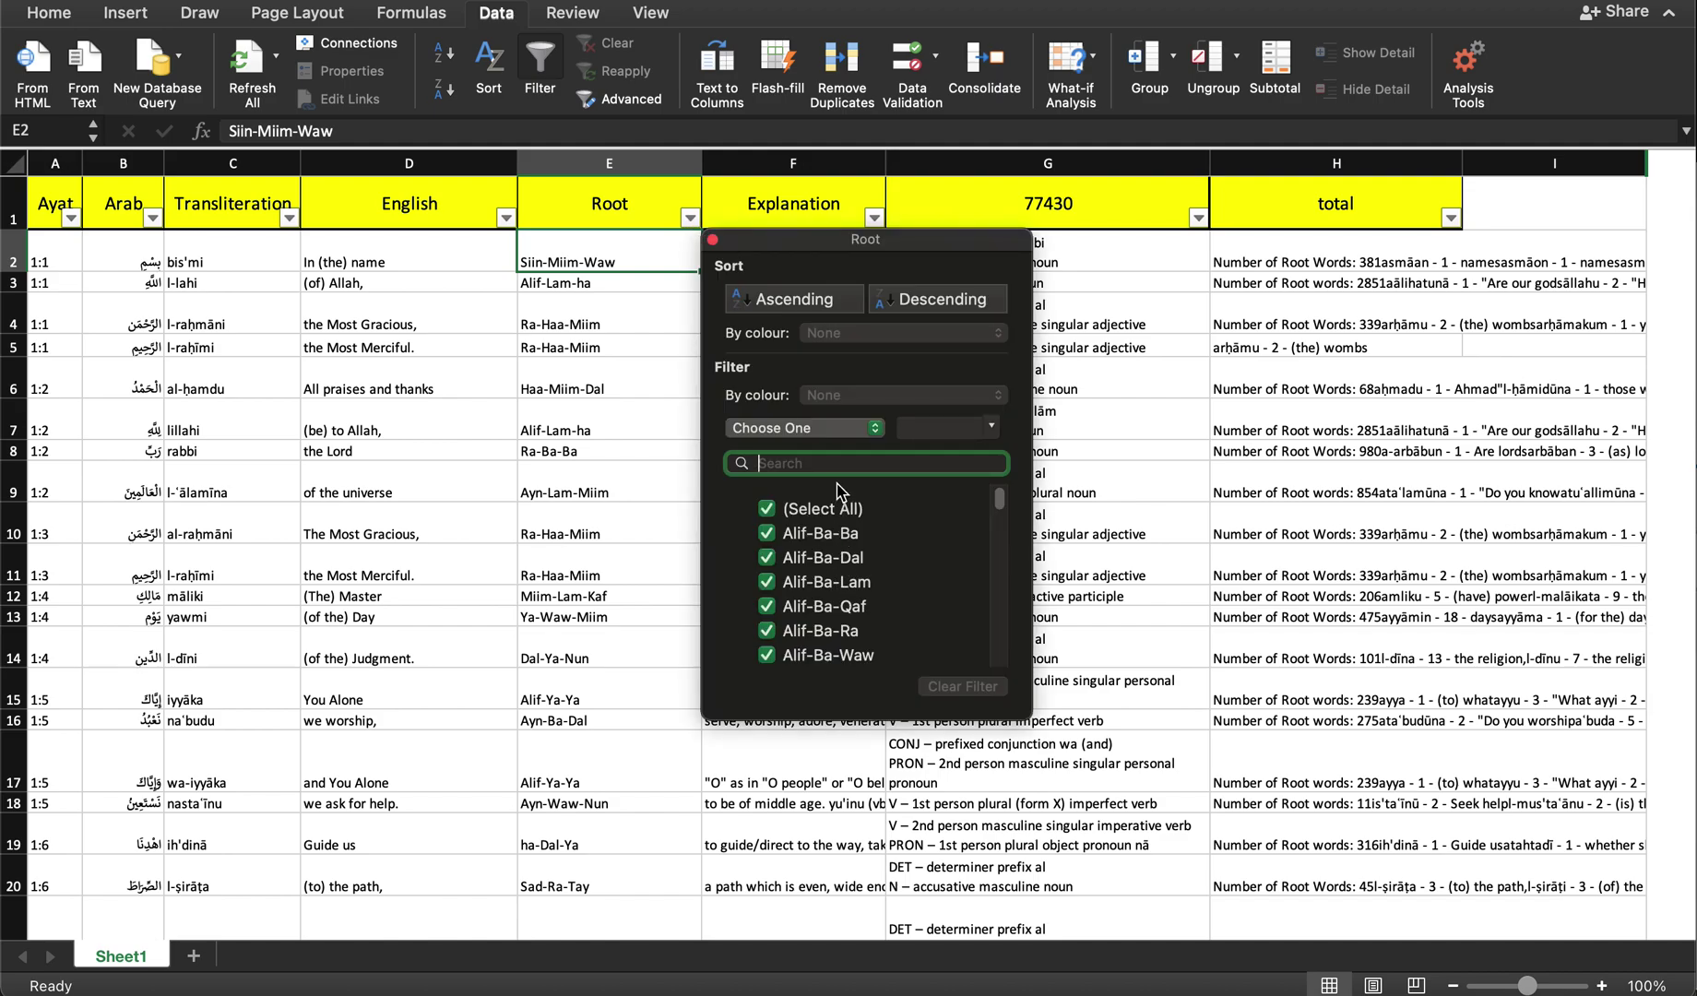
Step: Search the Root filter for 'alif', leaving 22883 of 77431 records showing
text(alif)
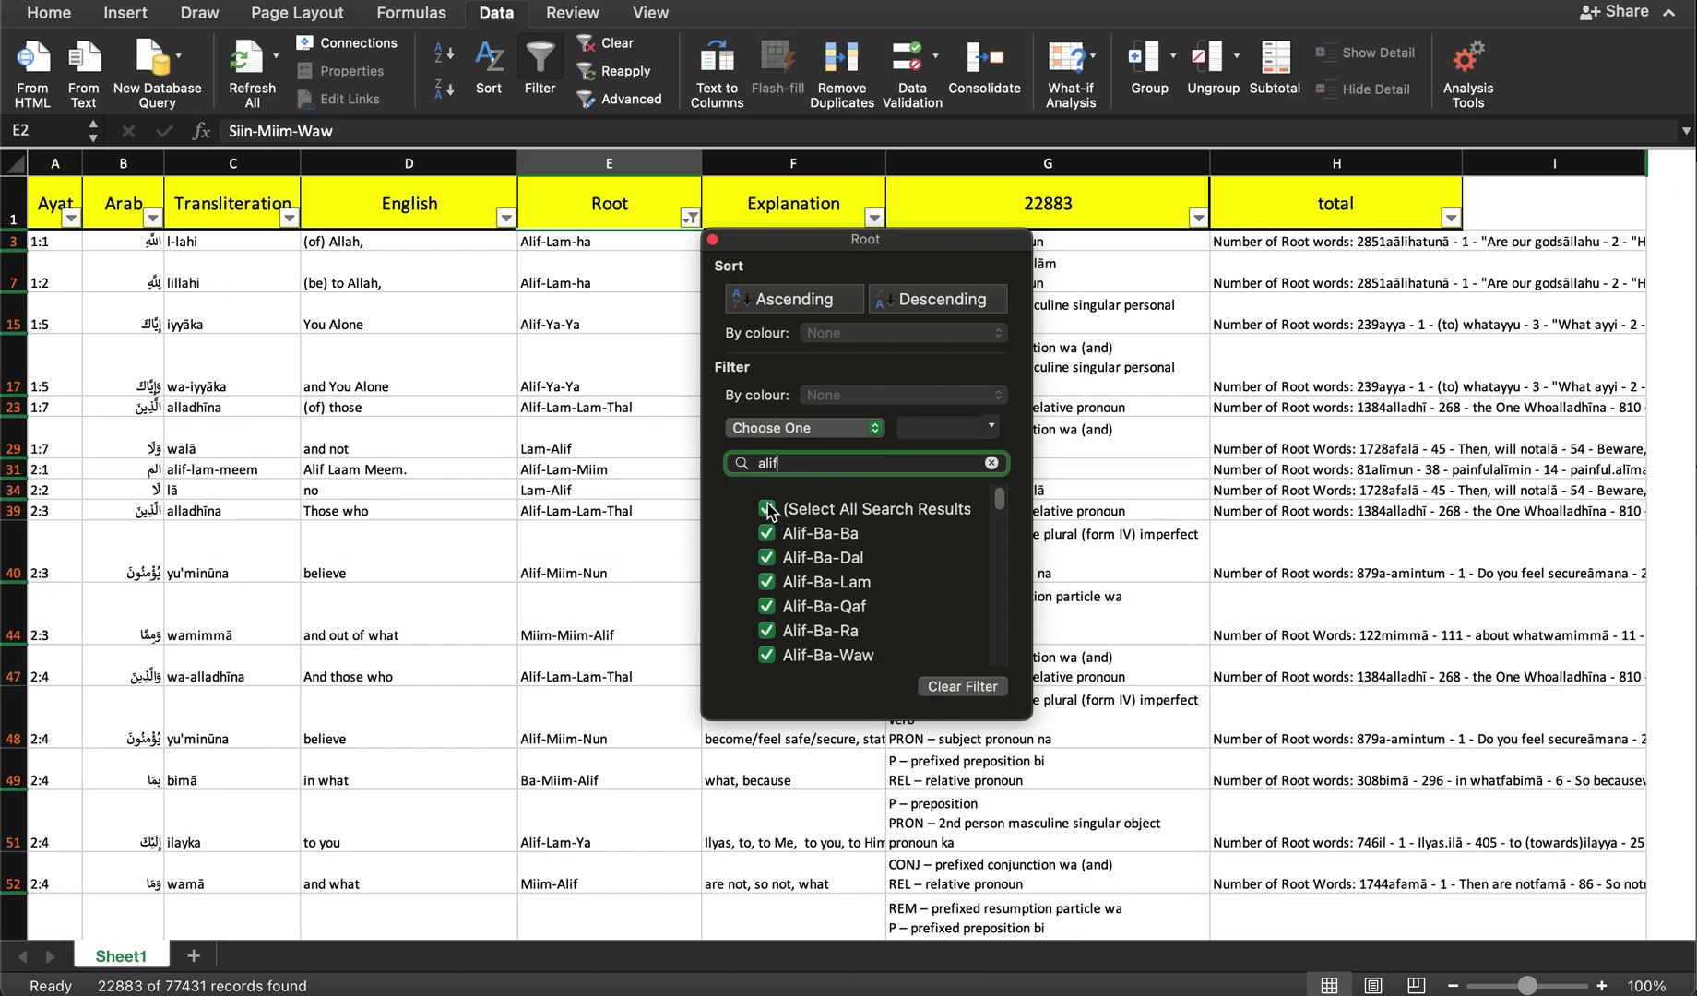
click(770, 510)
click(767, 510)
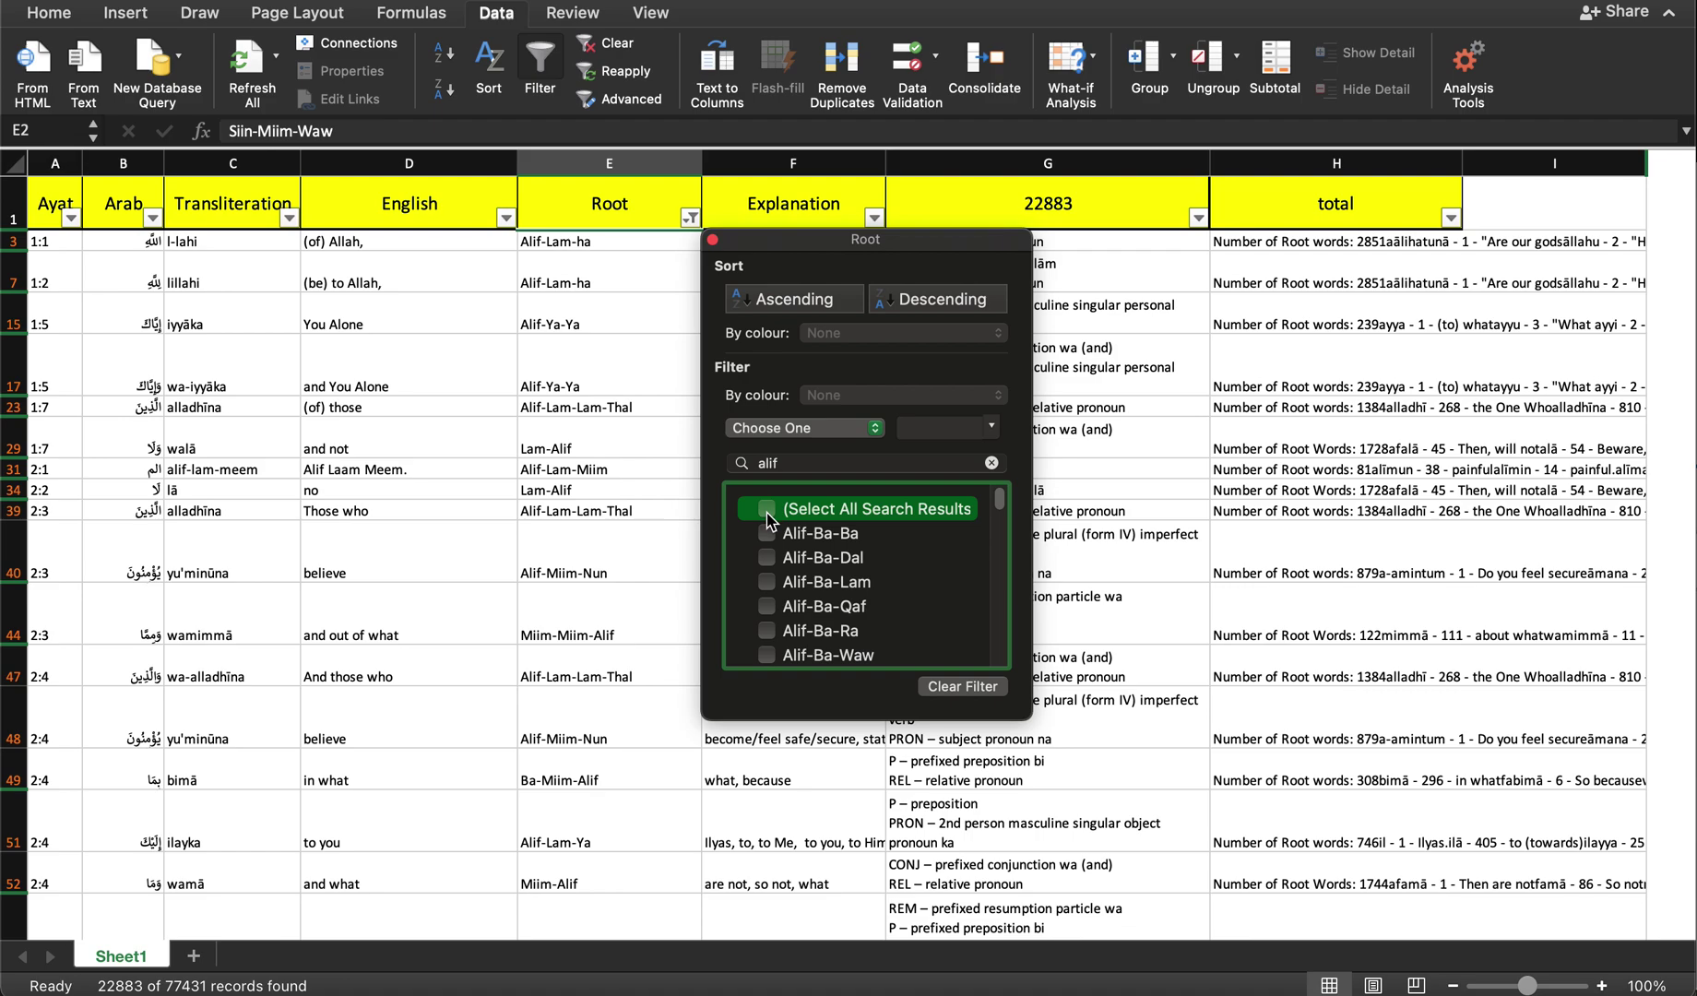
click(767, 511)
click(827, 461)
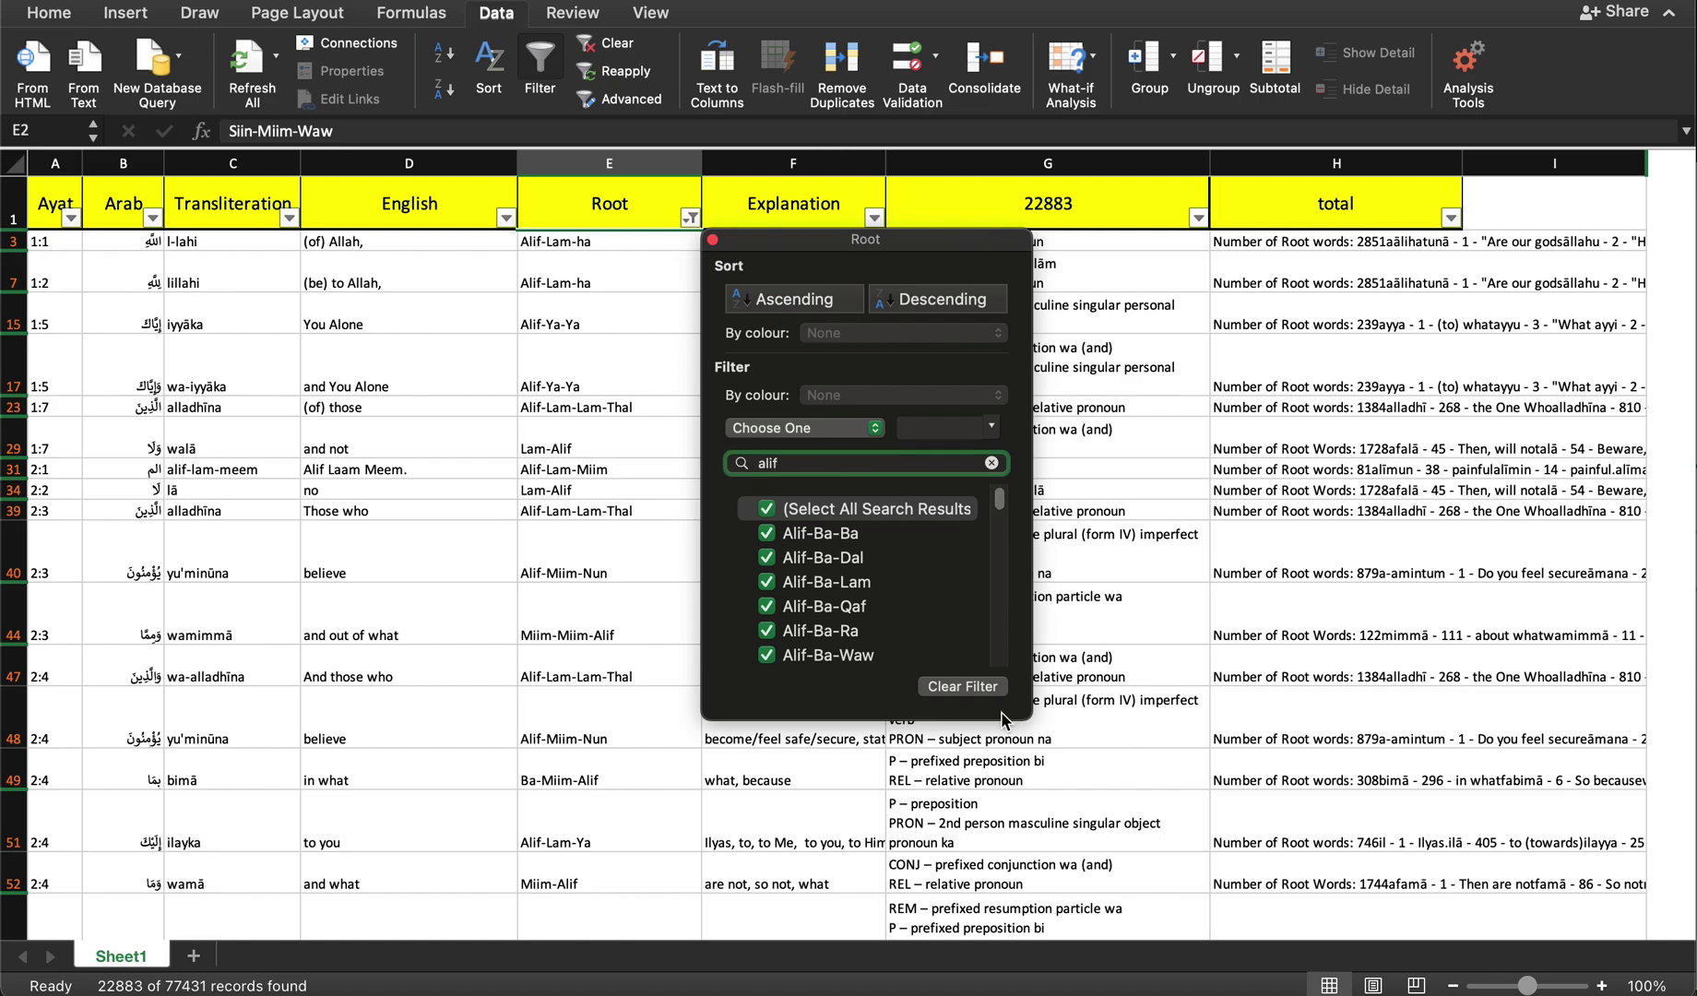
Step: Enlarge the filter popup to list more roots, then clear the alif search so all rows show
drag(1027, 717, 1160, 981)
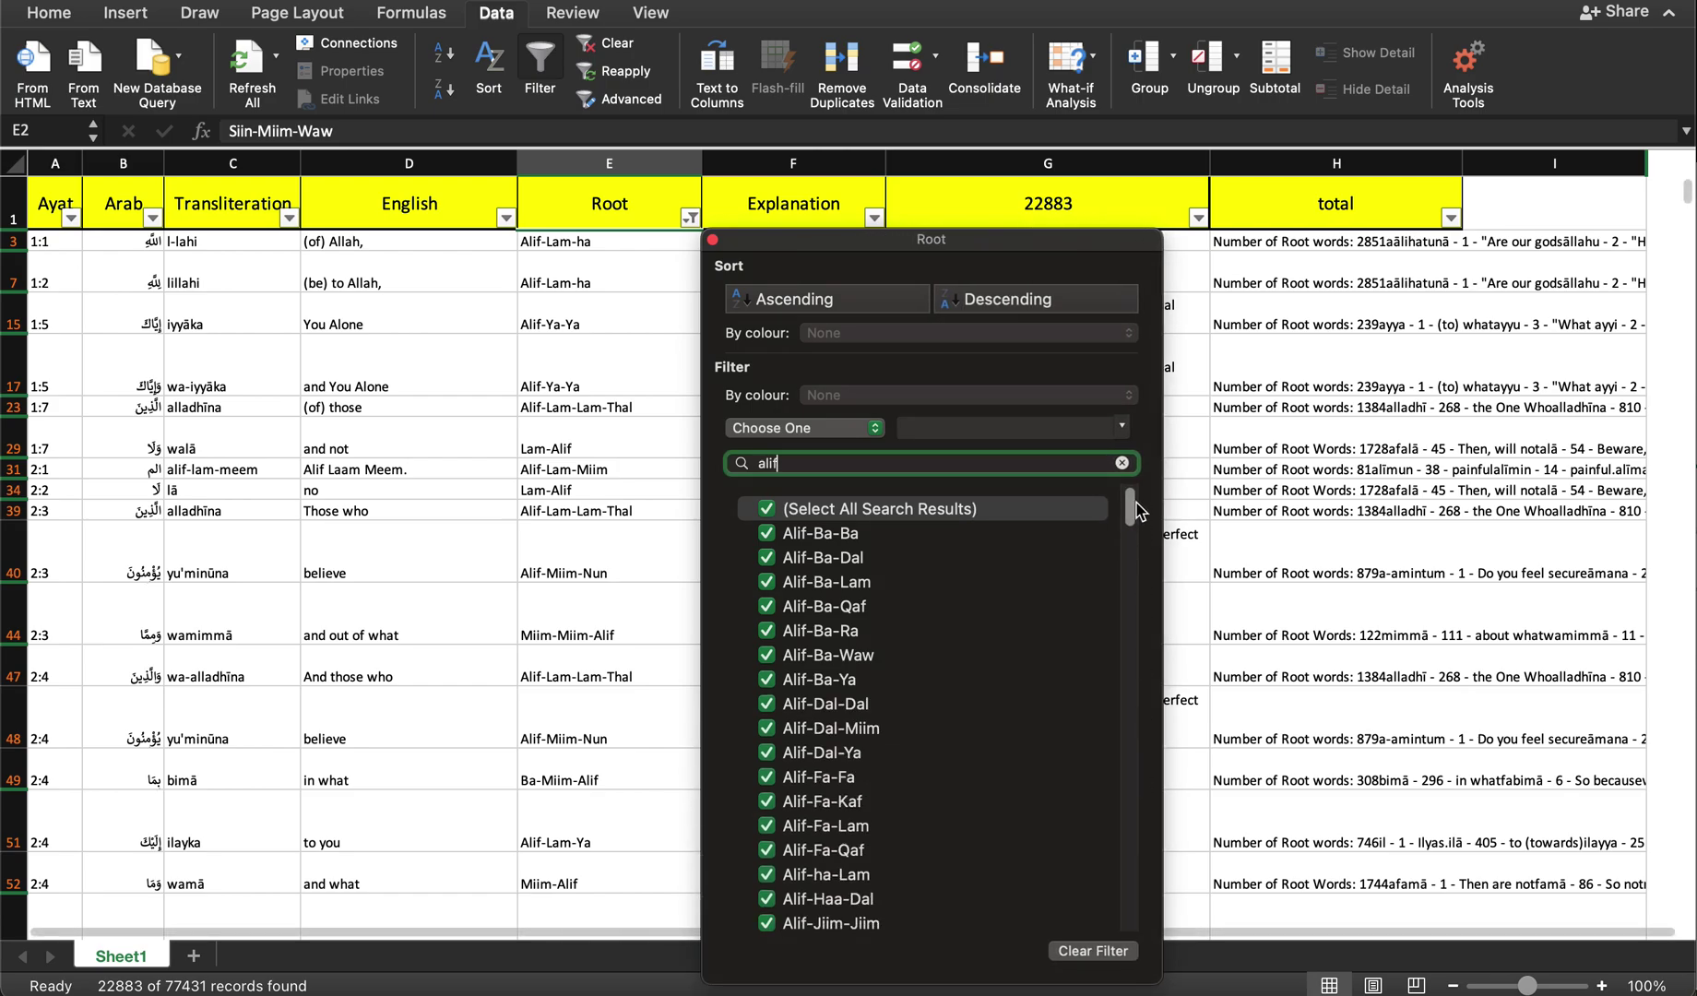
drag(1129, 531, 1127, 908)
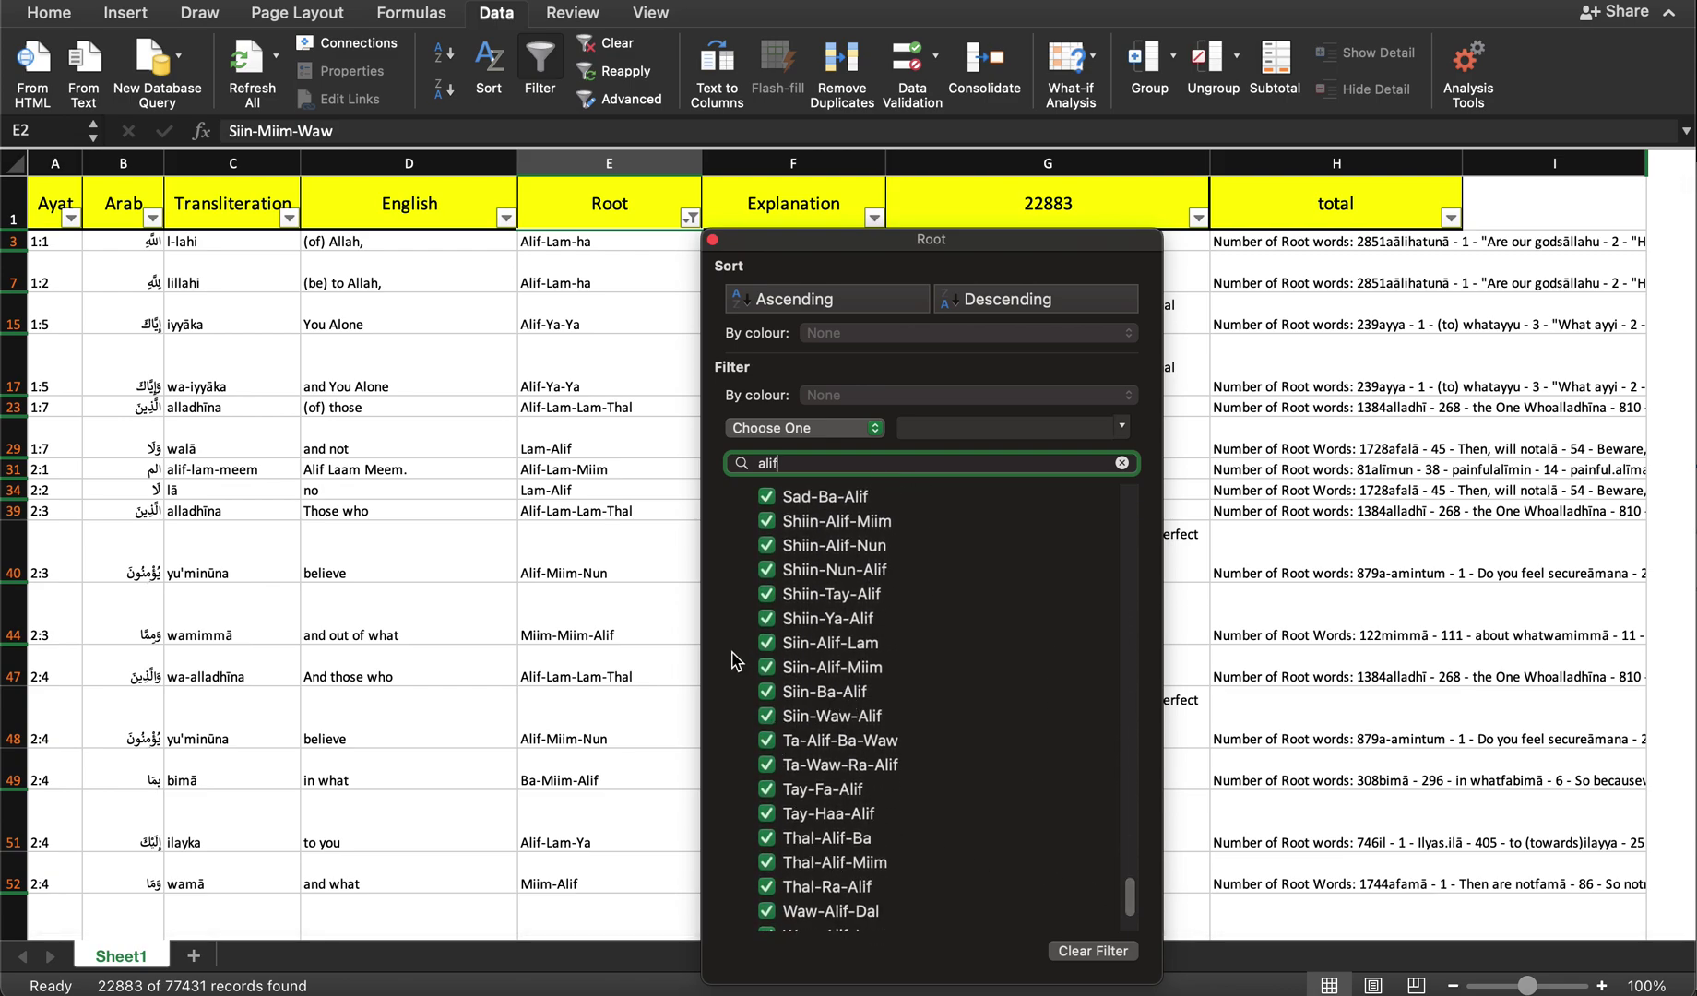
drag(1132, 899, 1123, 443)
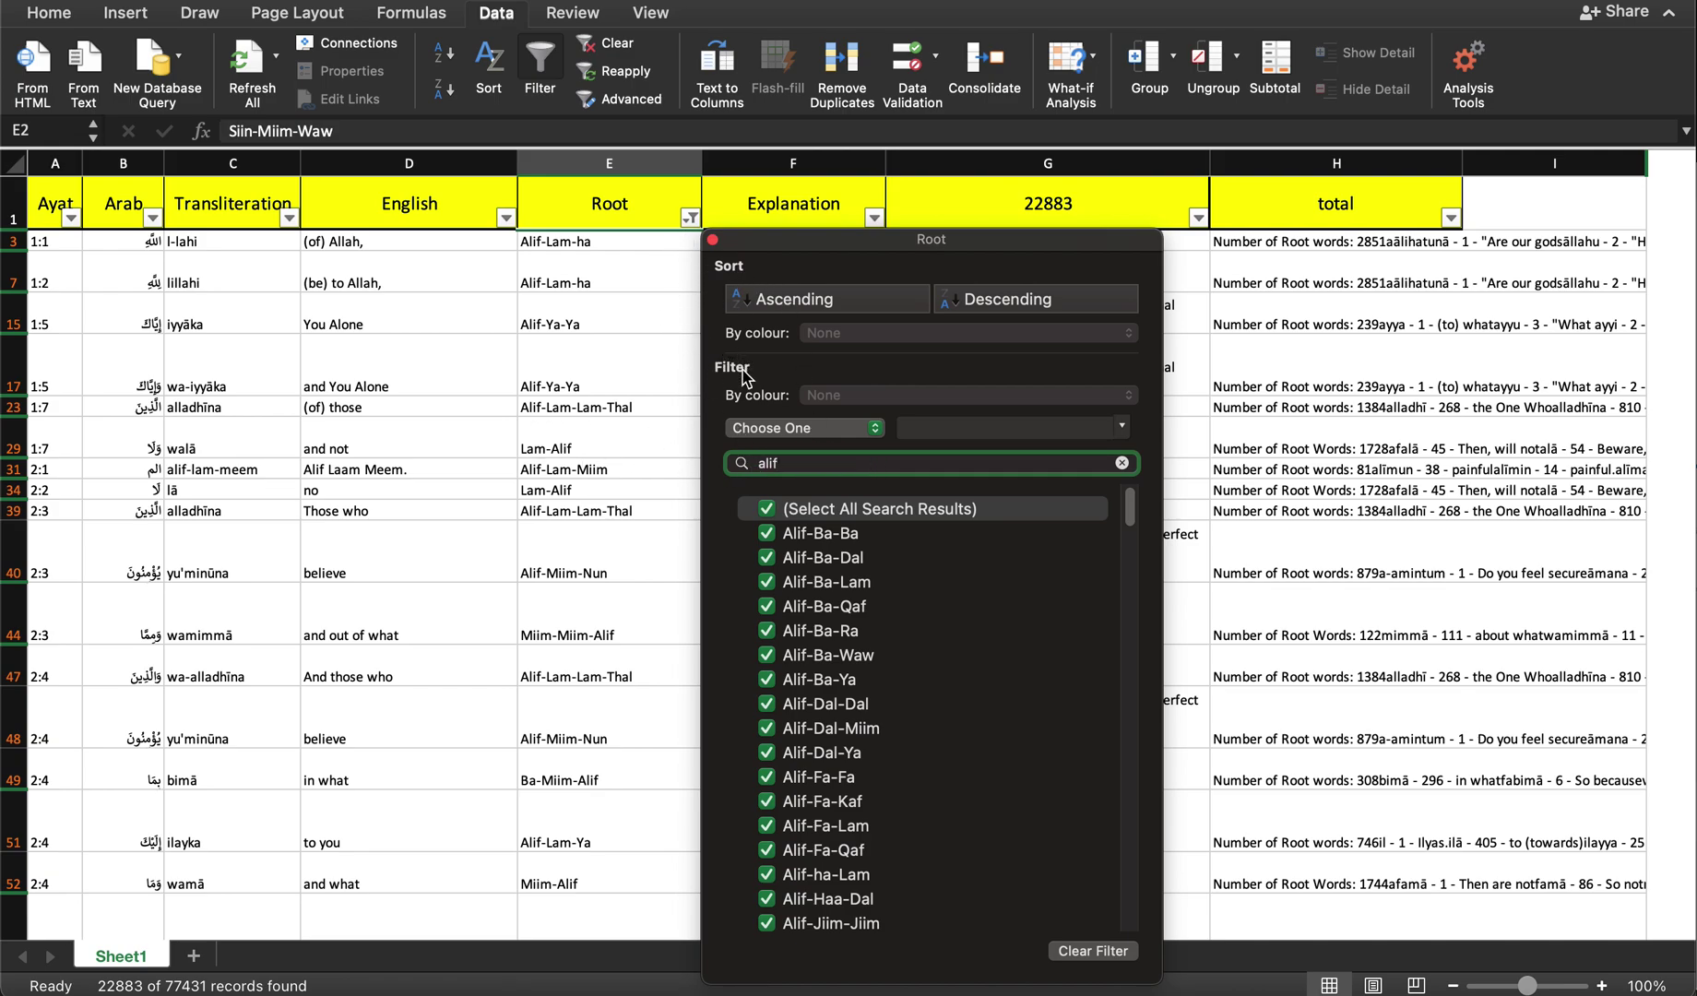
key(BackSpace)
key(BackSpace)
key(BackSpace)
key(BackSpace)
click(712, 242)
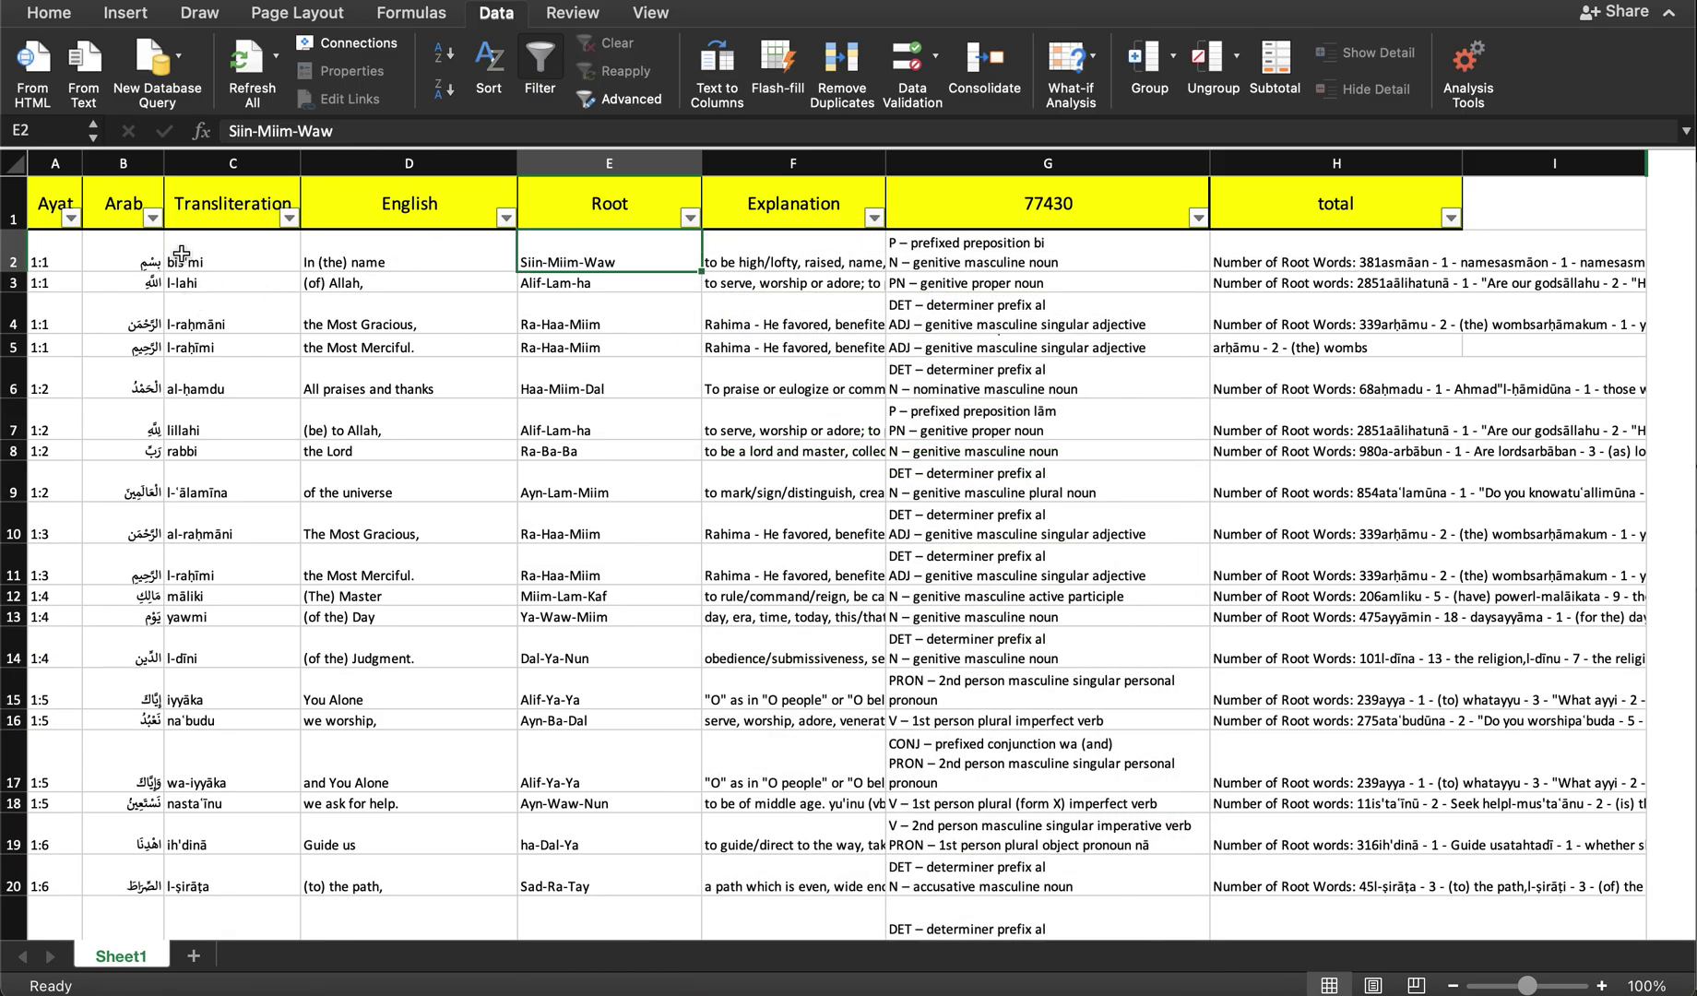
Step: Inspect the transliteration 'rabbi' in cell C8 and leave it unchanged
click(213, 256)
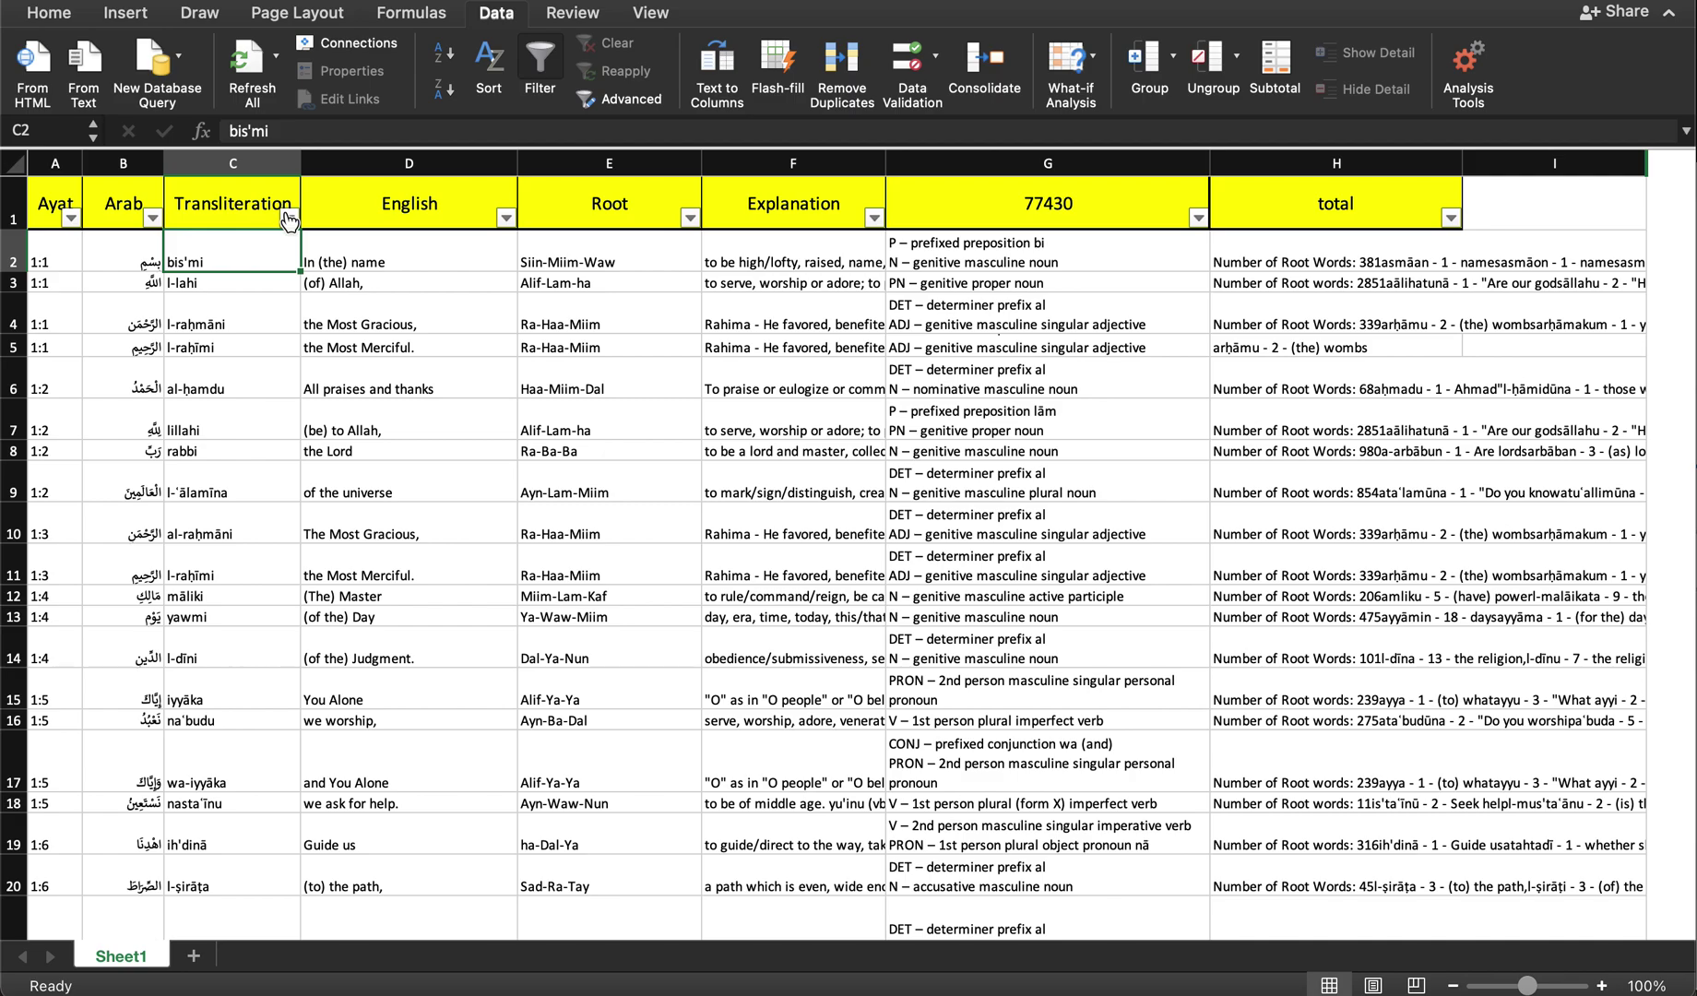
double_click(166, 452)
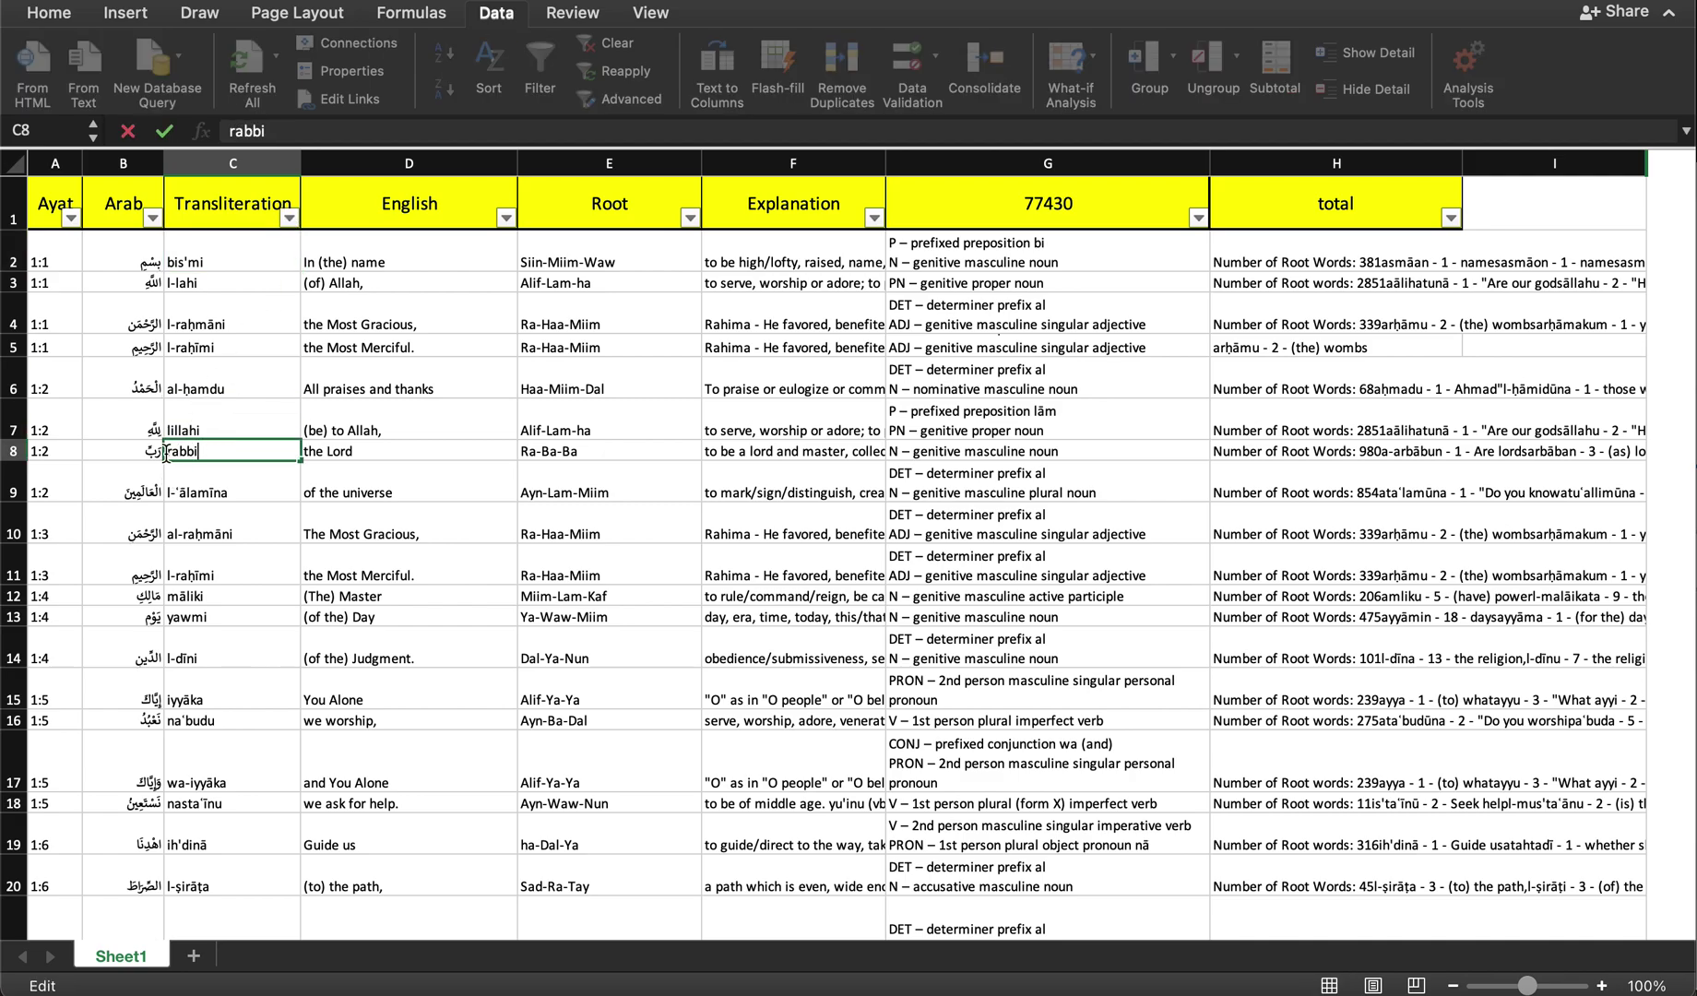
drag(183, 450, 143, 454)
double_click(187, 446)
key(Escape)
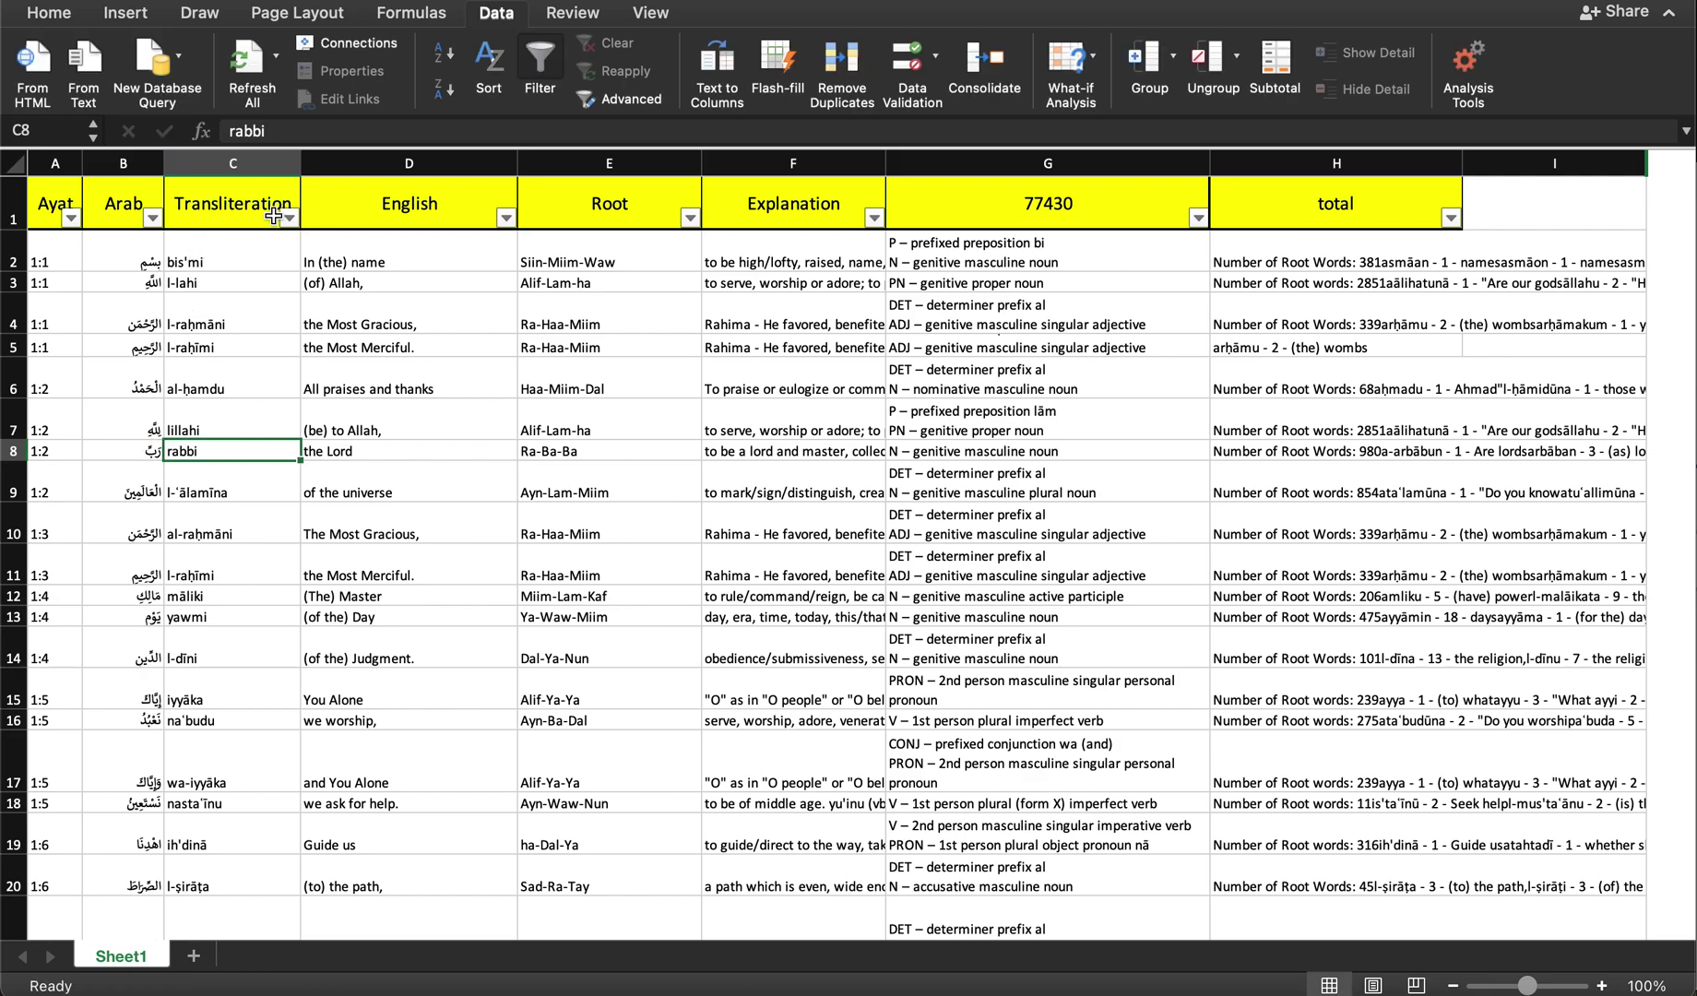
Step: Filter the Transliteration column by searching 'rab', showing 1002 of 77431 records
click(289, 217)
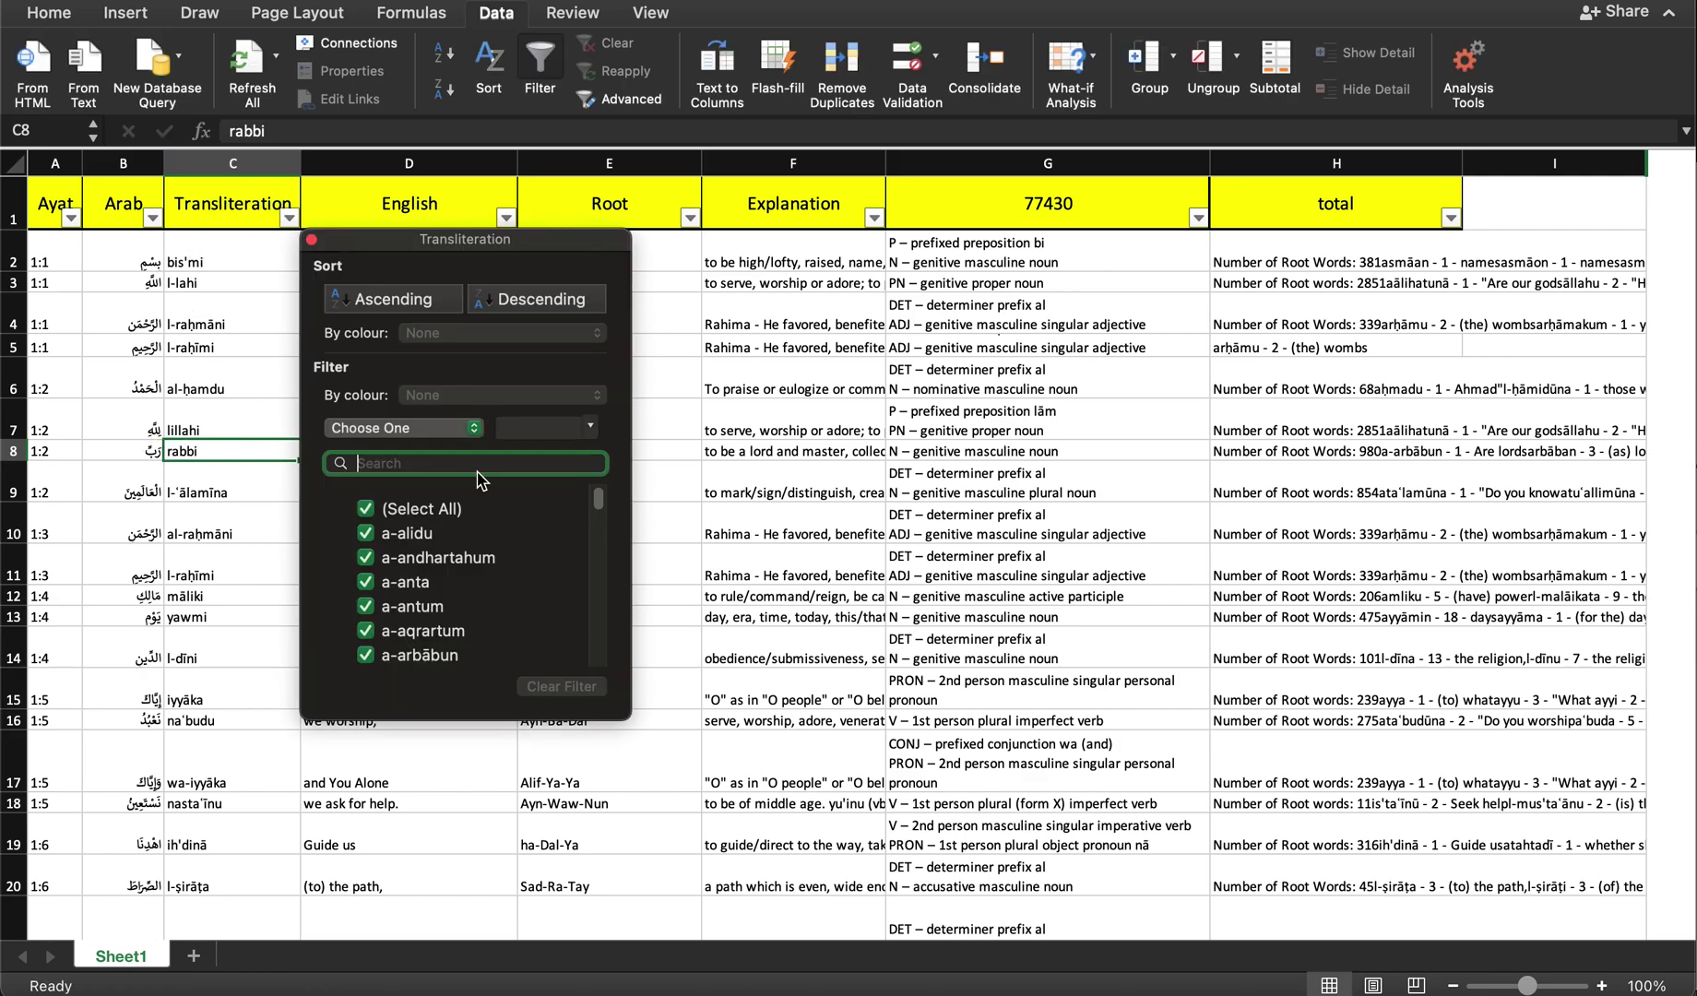
text(rab)
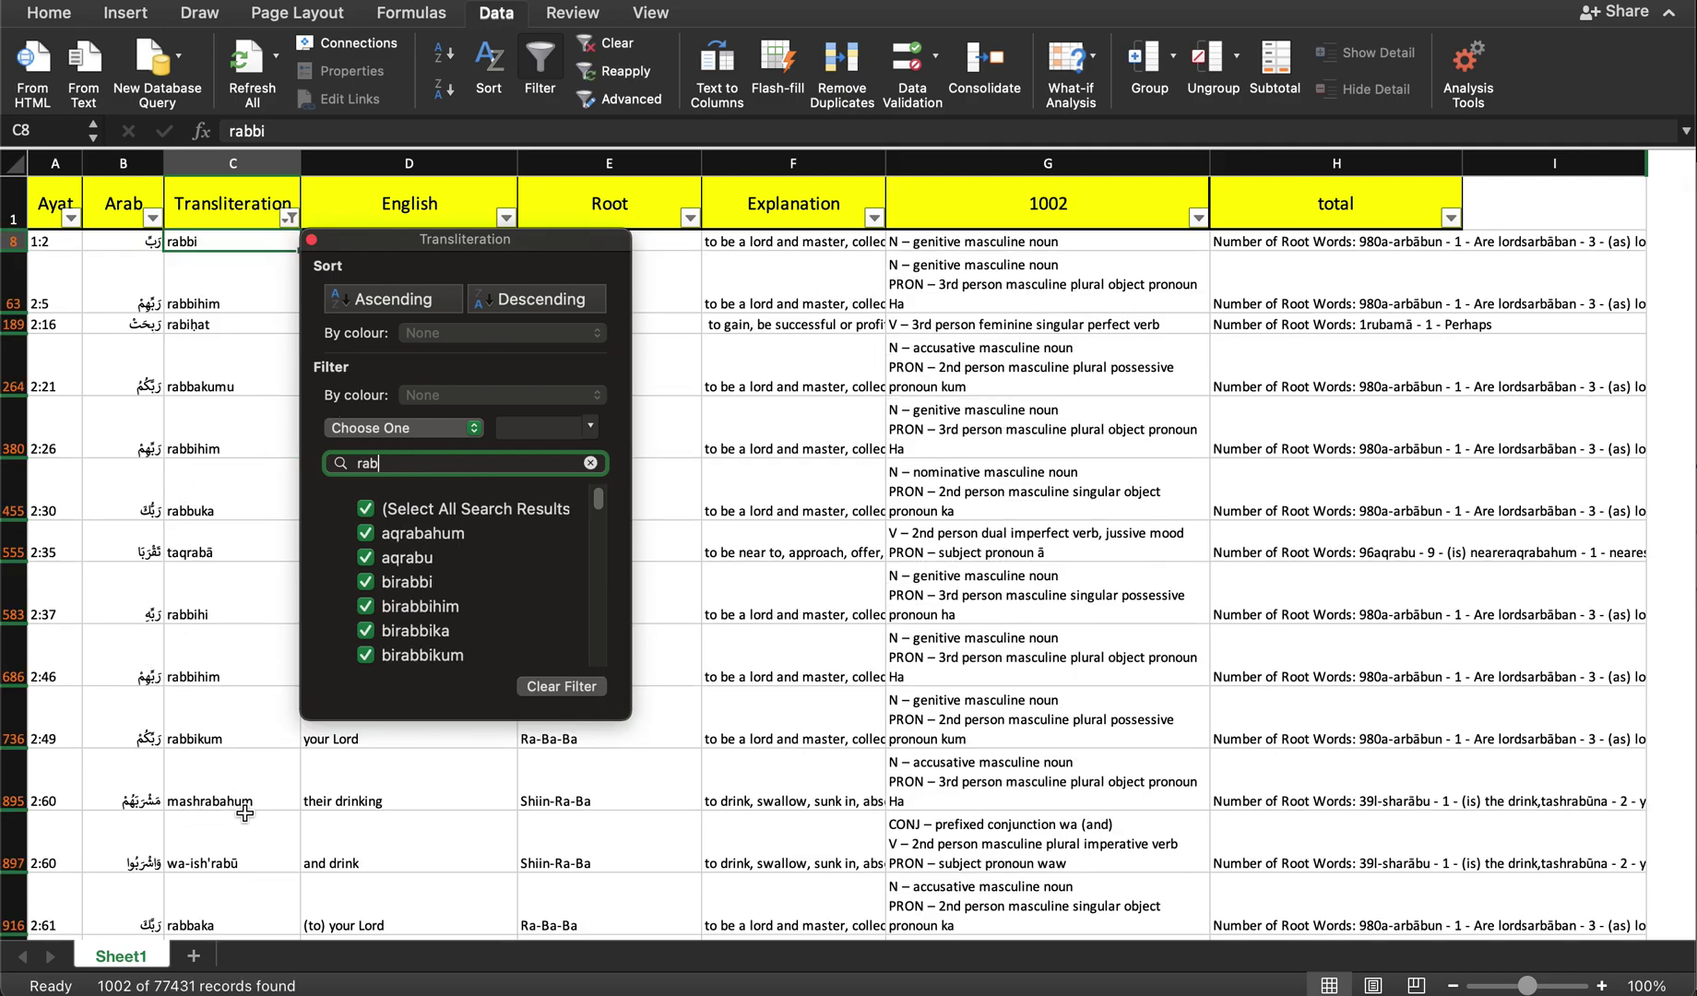
scroll(201, 827, down, 10)
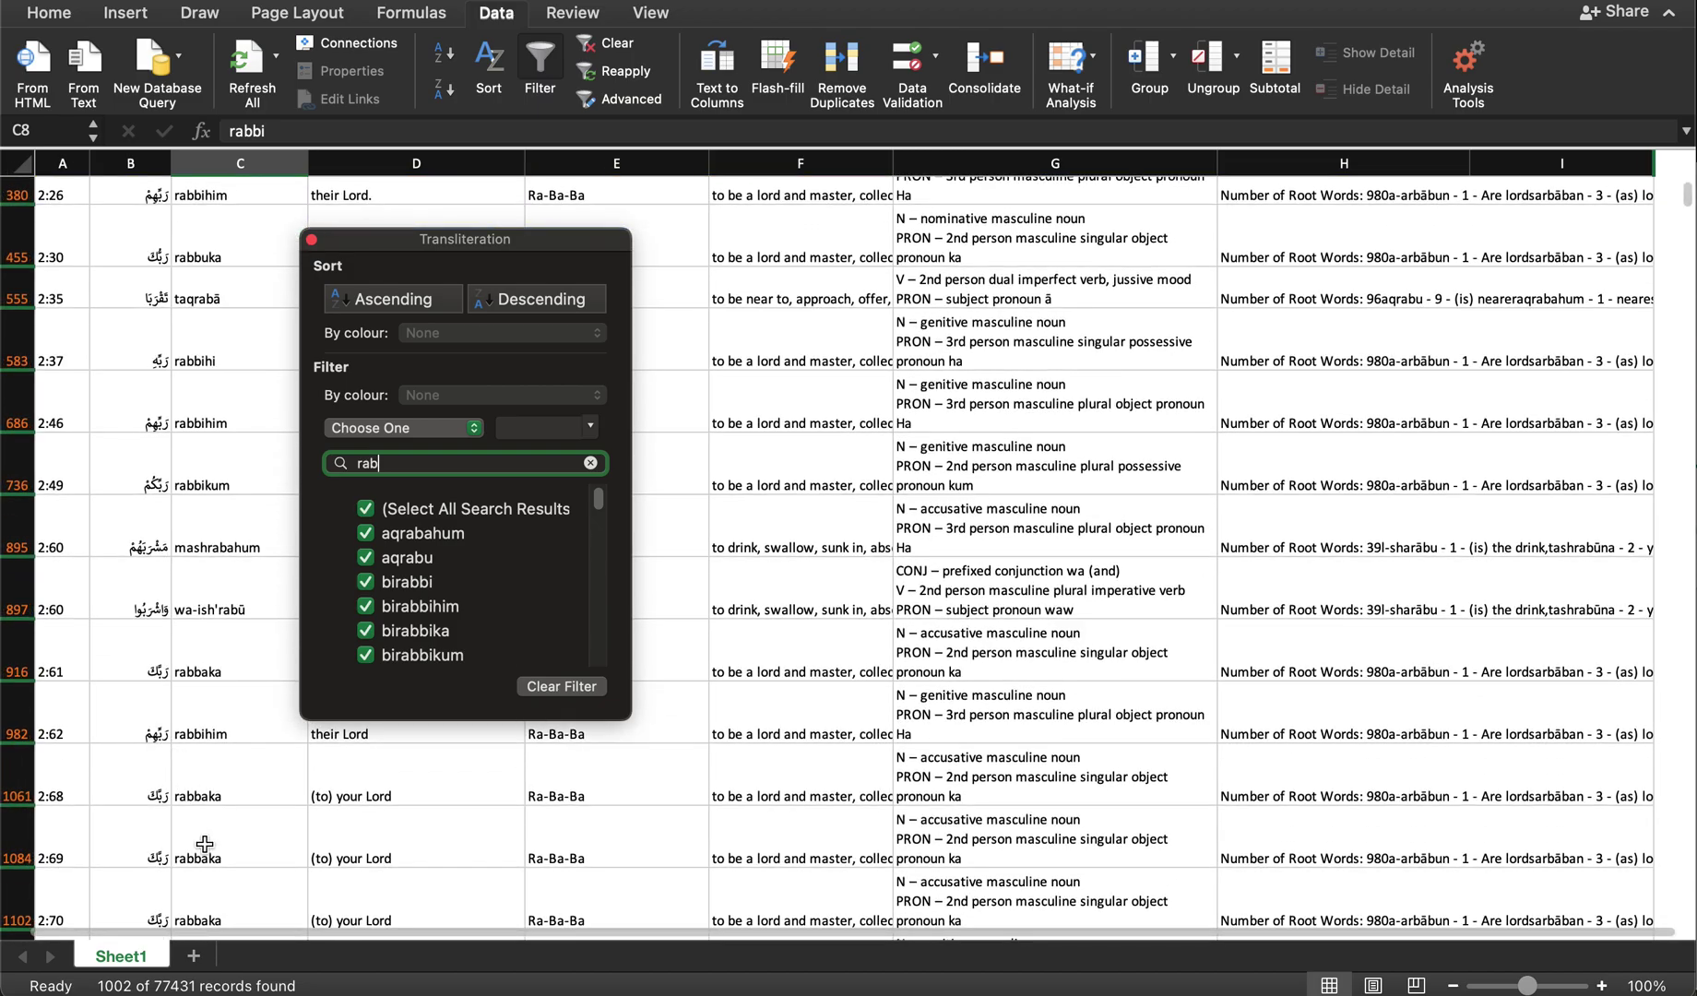
scroll(201, 826, down, 8)
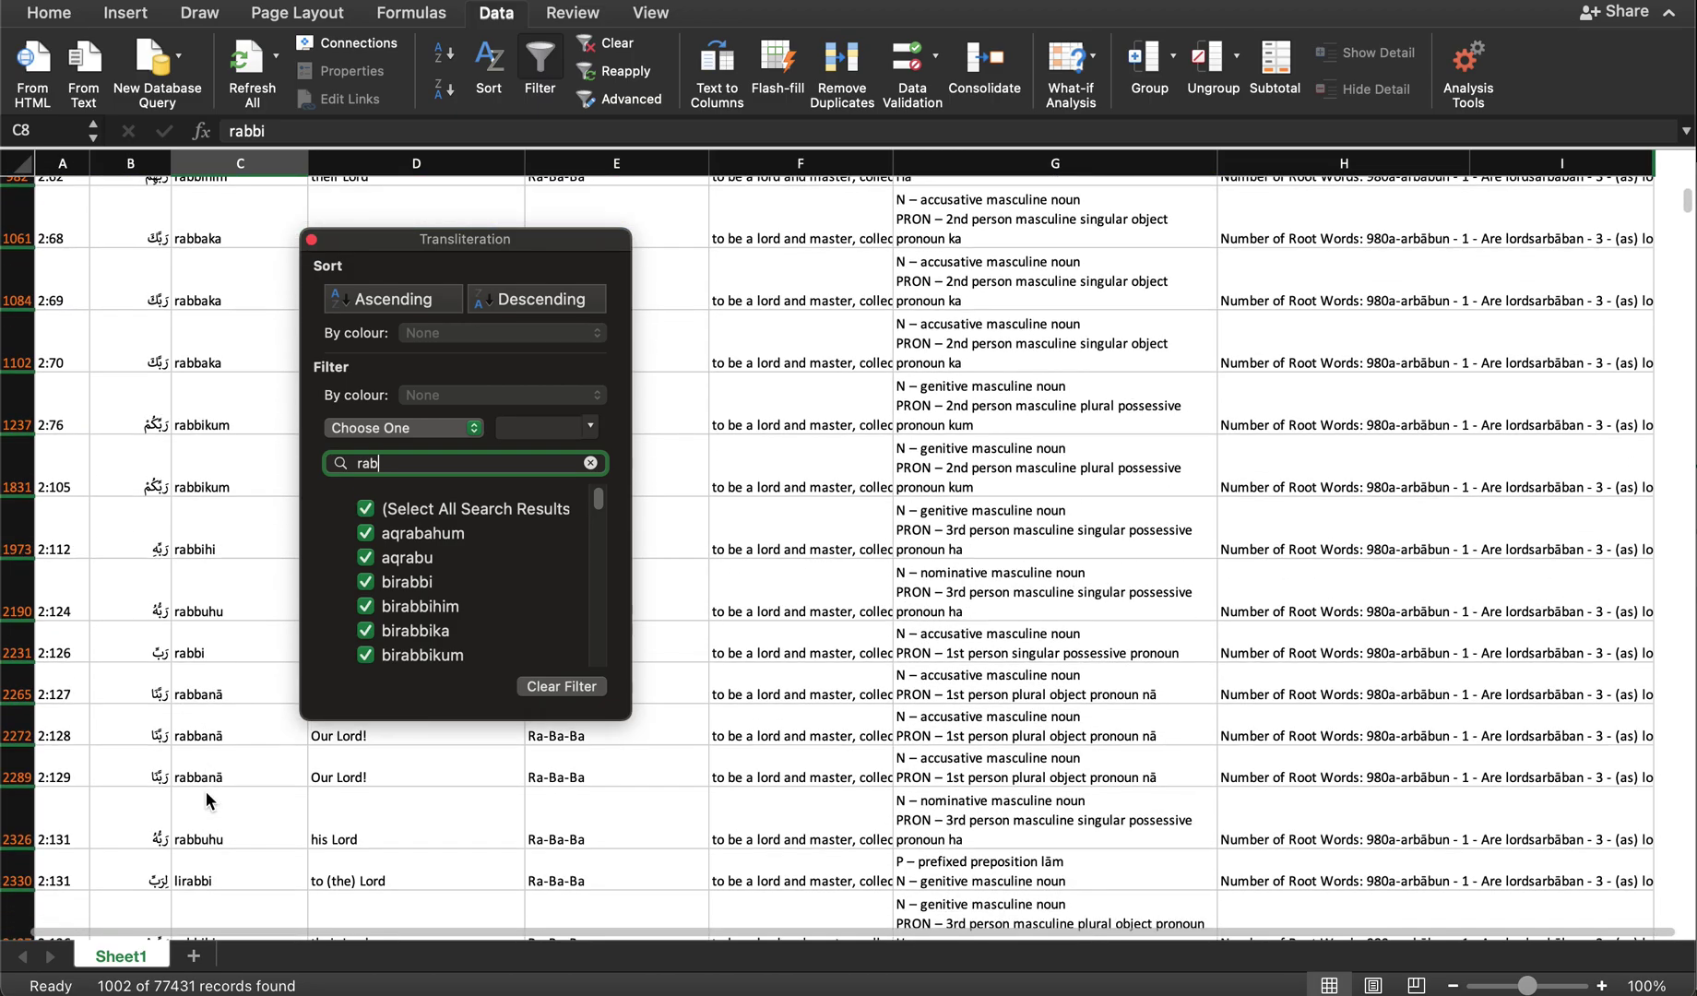
scroll(206, 789, up, 15)
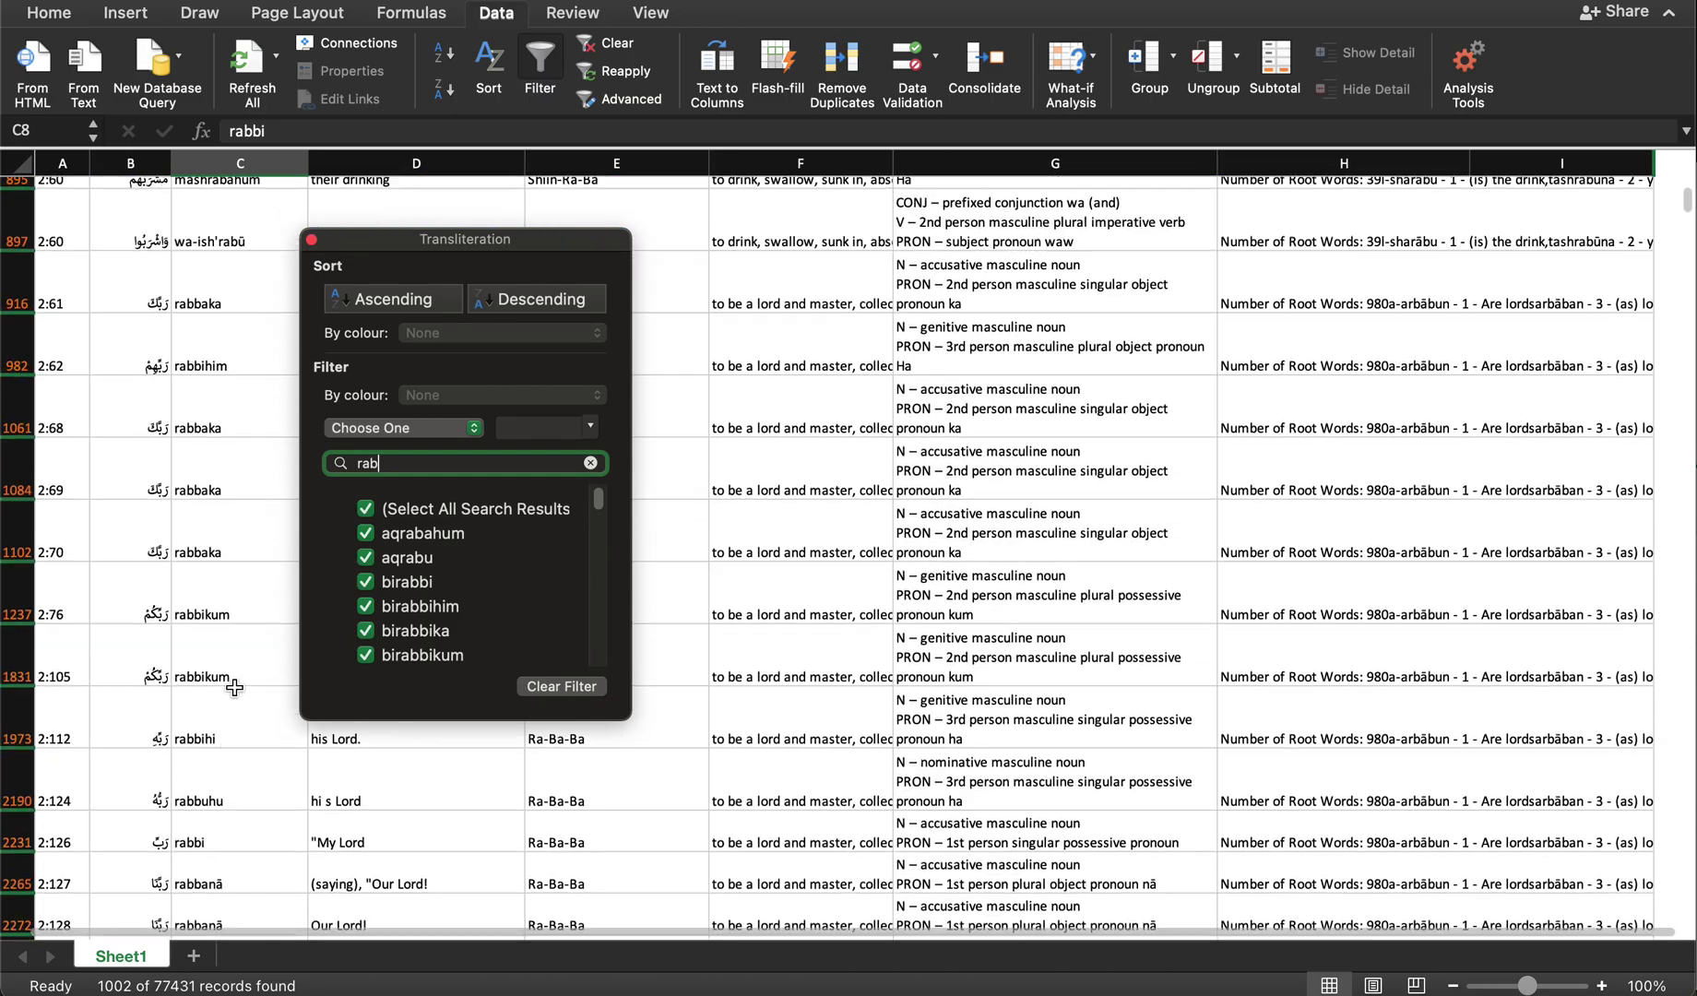
scroll(255, 721, up, 2)
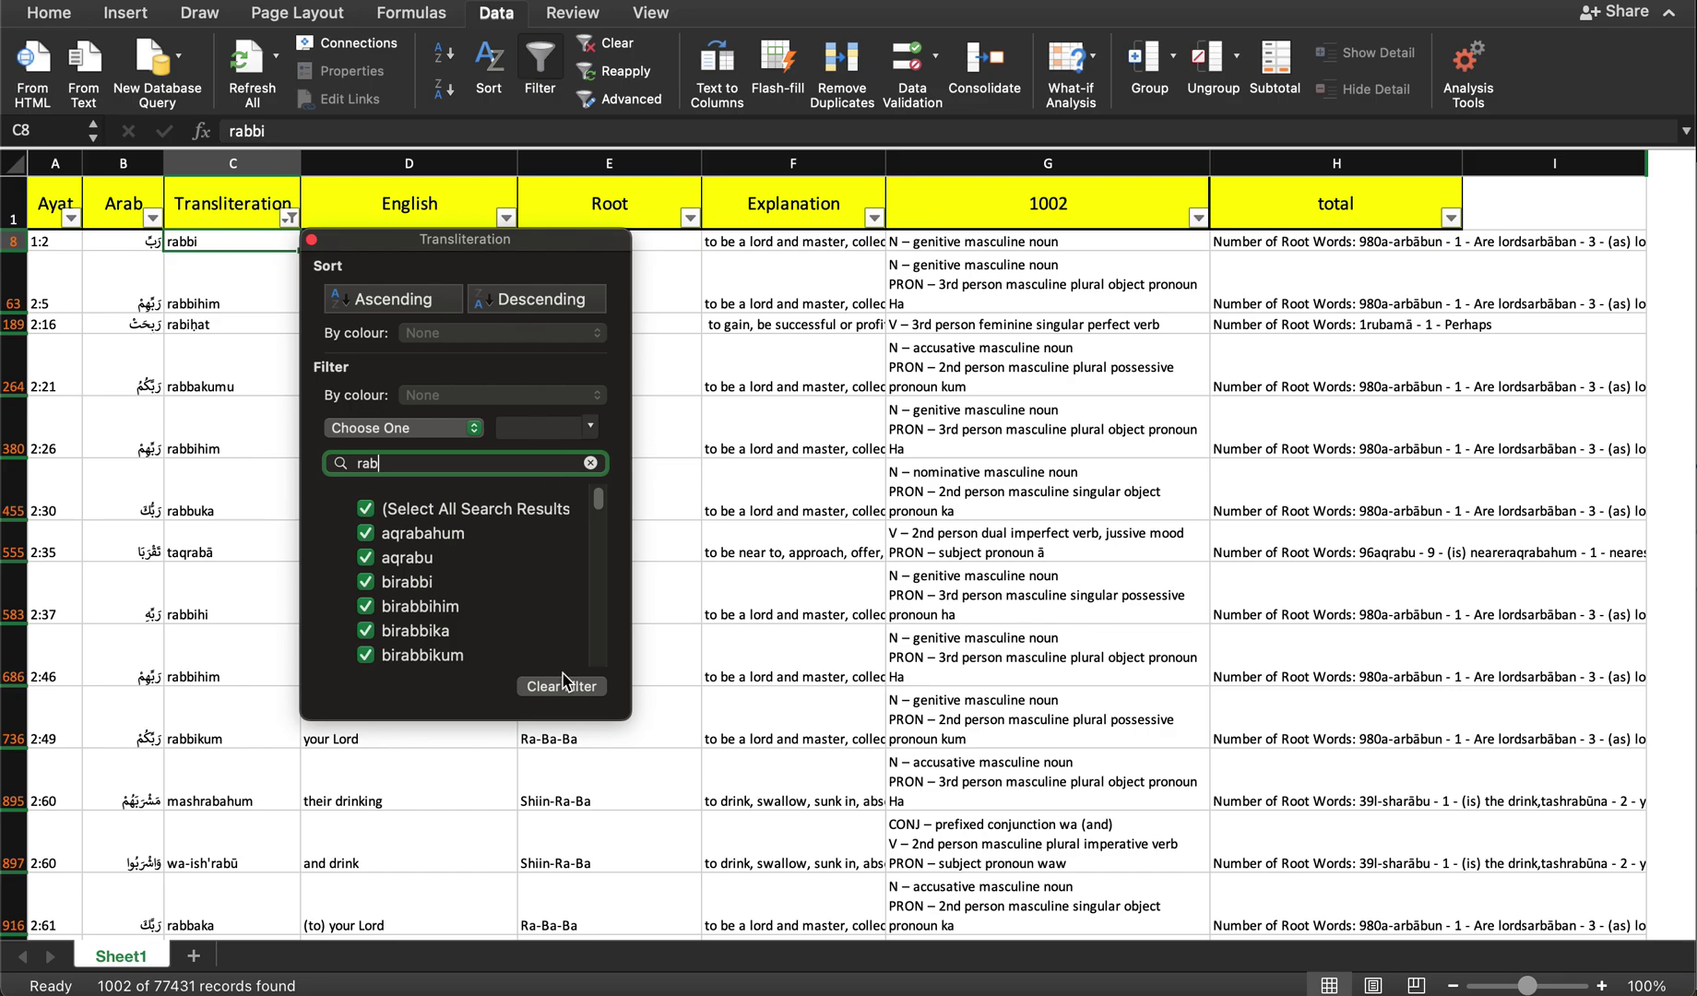
Step: Close and reopen the Transliteration filter, then select the 'their Lord.' cell D380
click(211, 278)
click(291, 221)
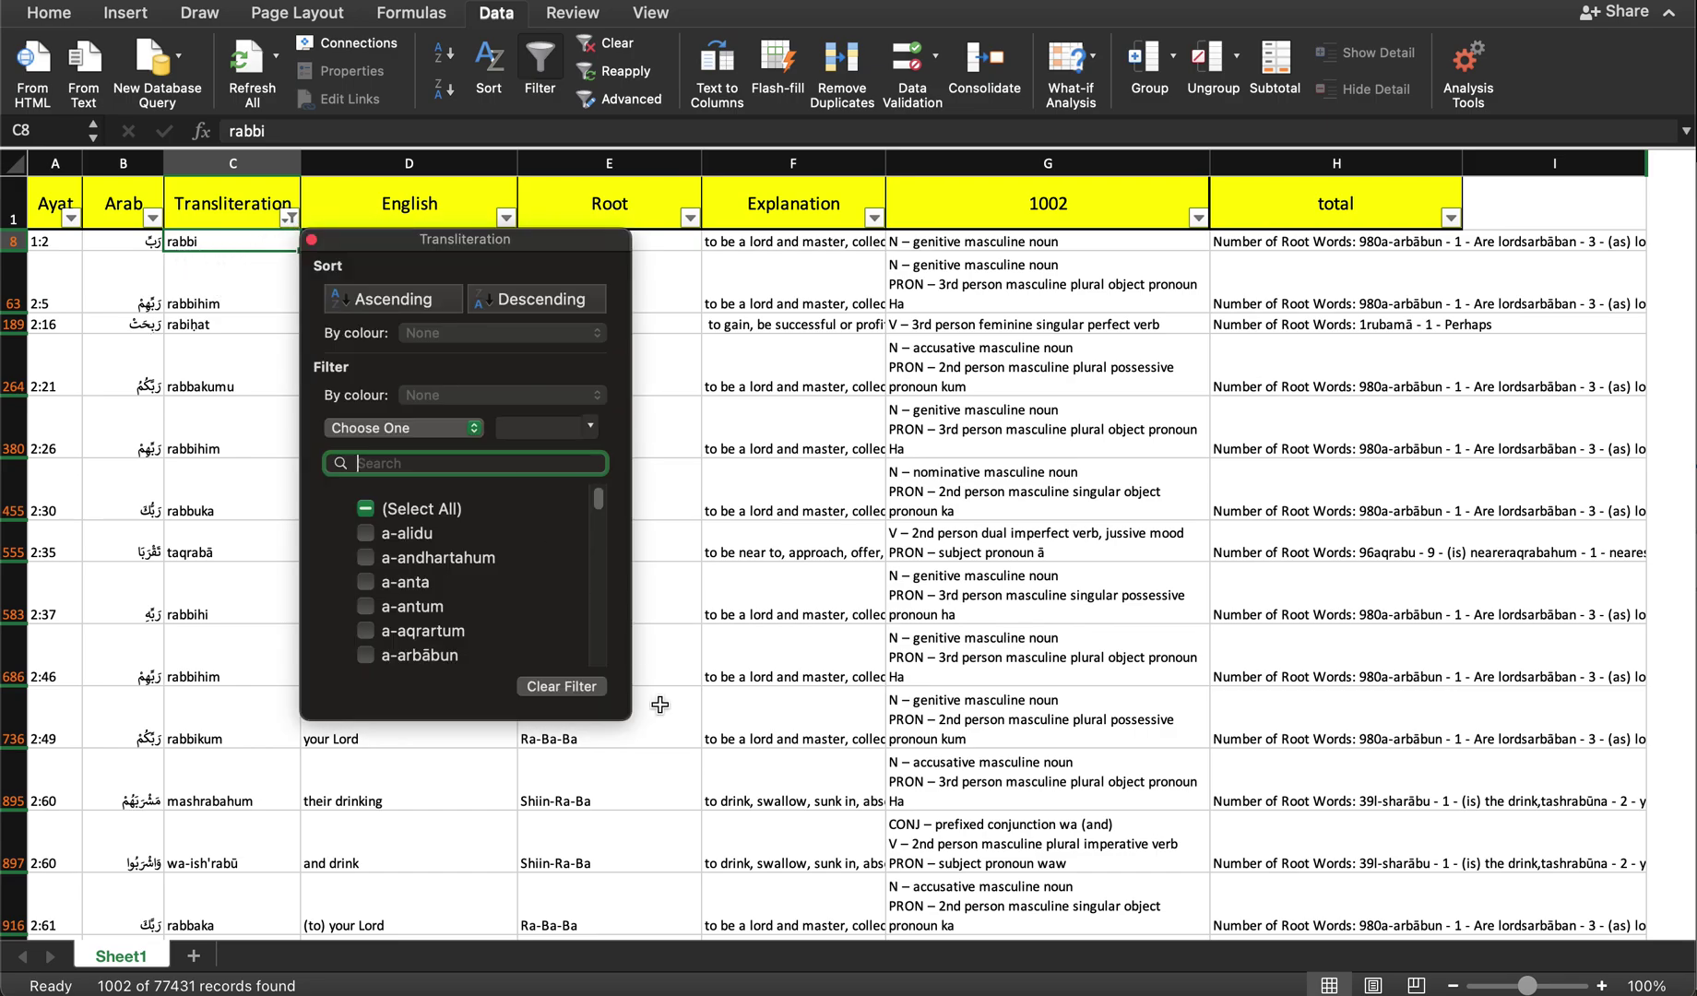
click(311, 240)
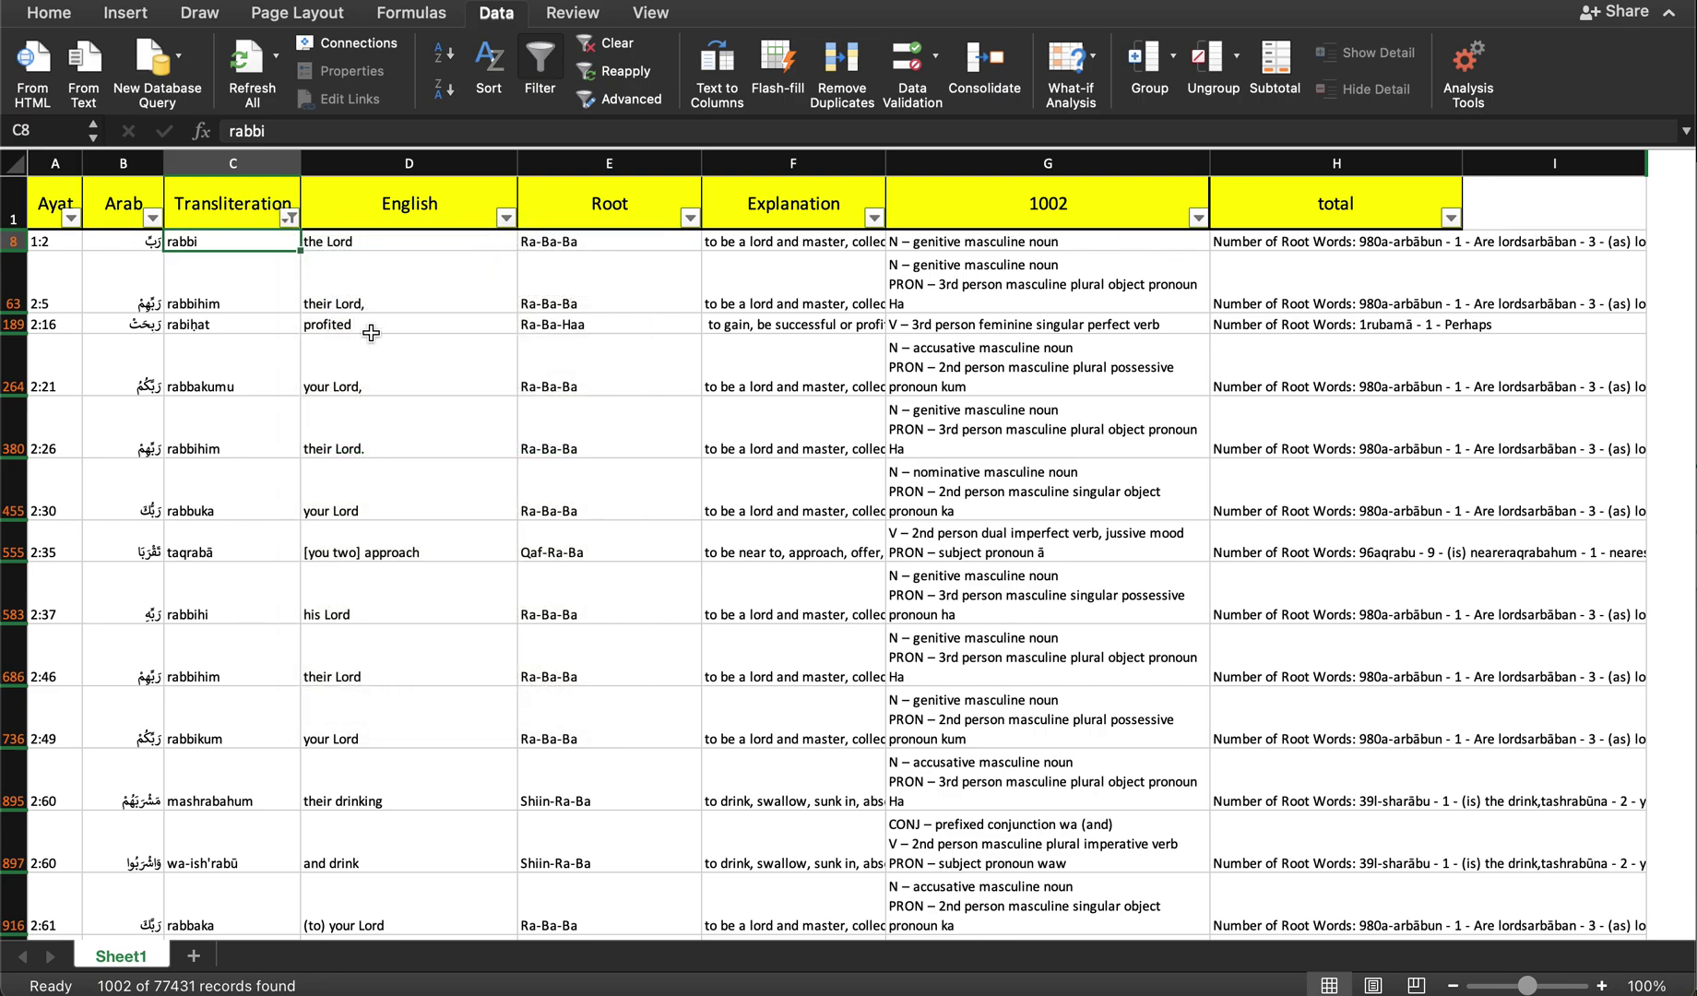
click(378, 421)
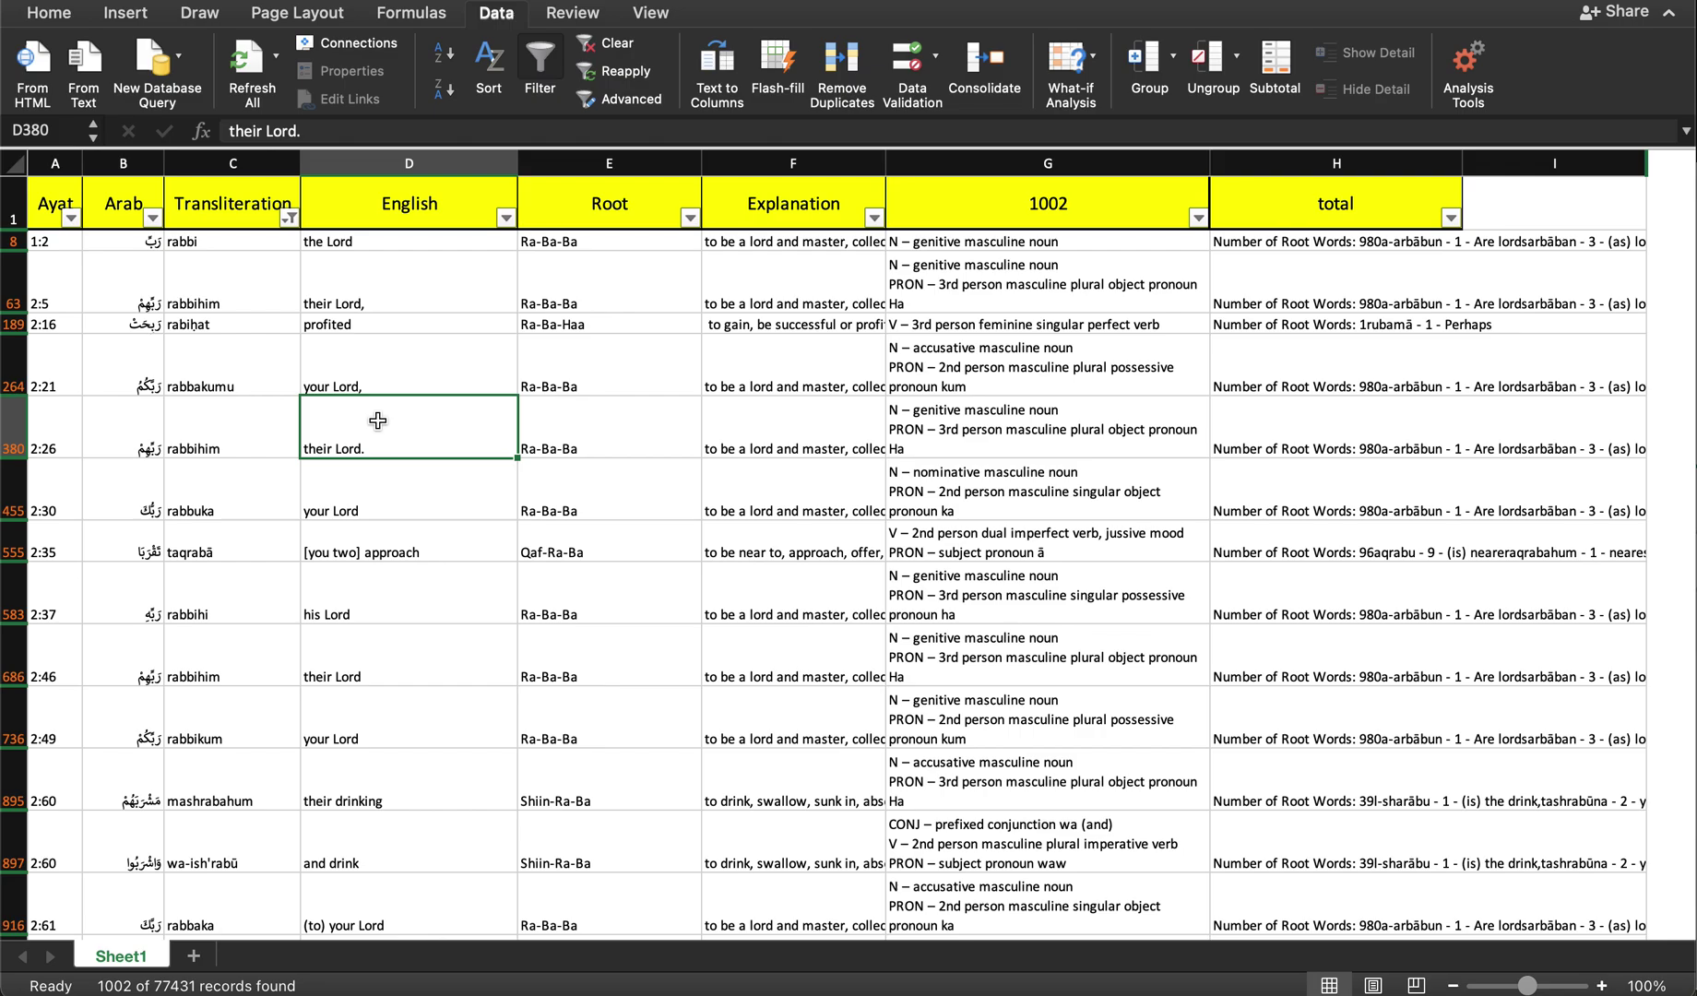
Step: Clear the rab filter with Cmd+Shift+F and open the Root column's filter options
key(super+shift+f)
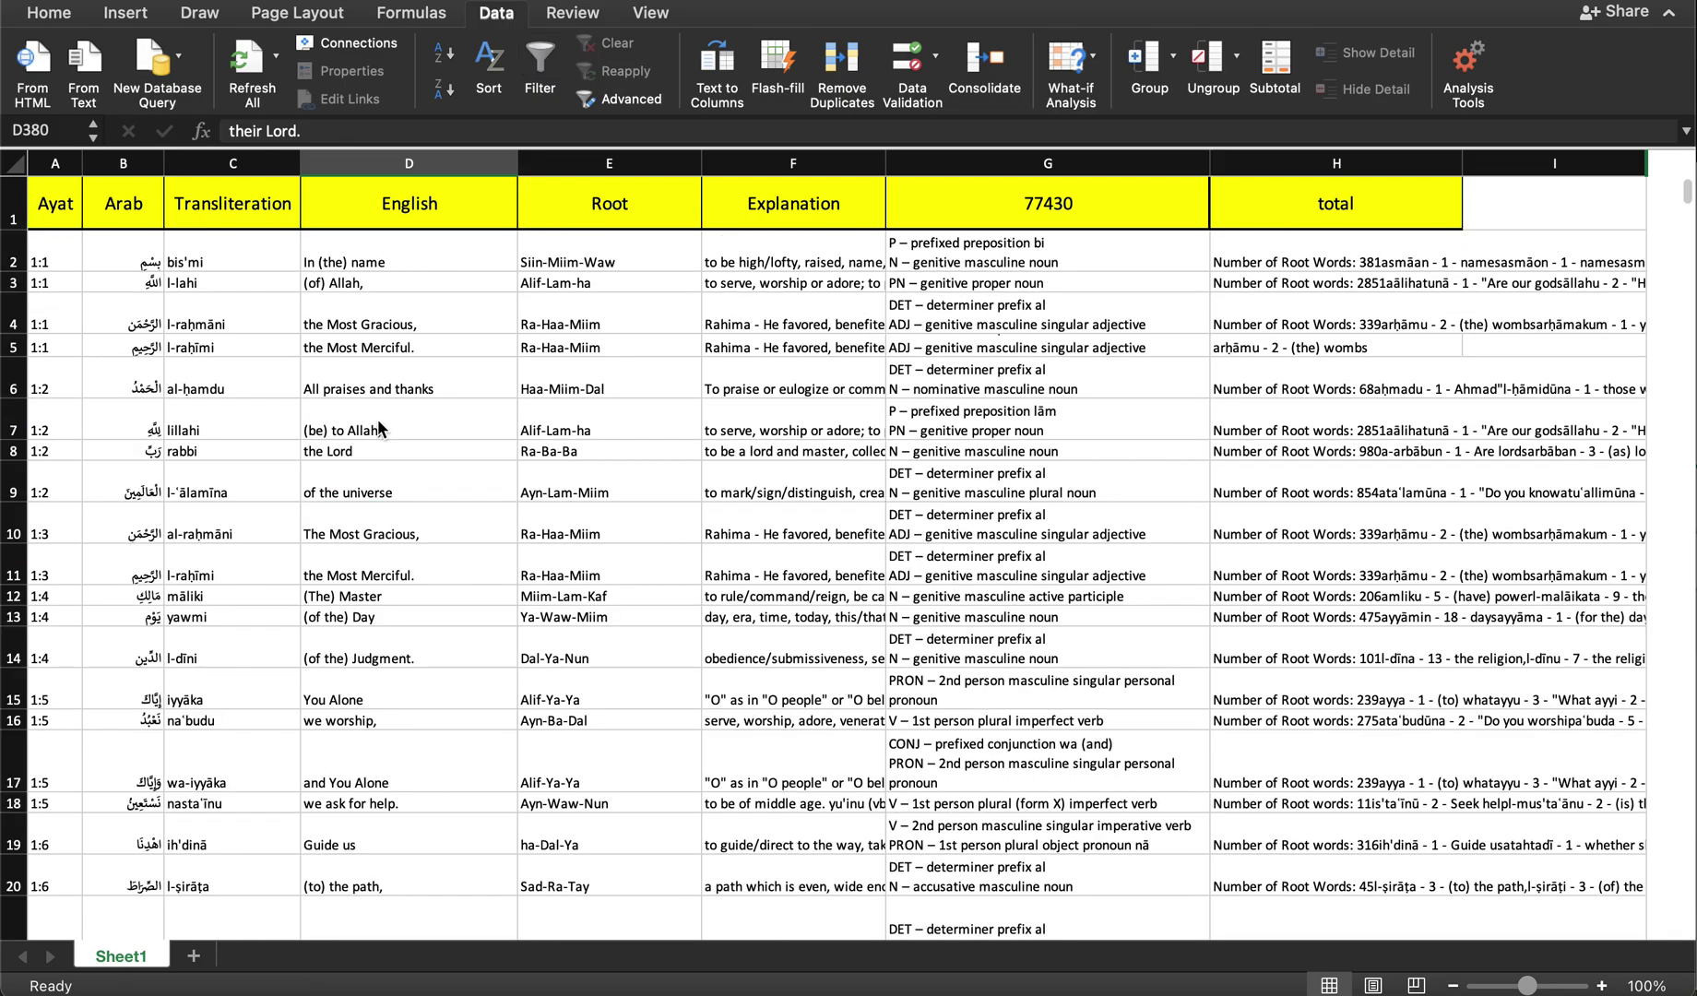
scroll(631, 387, down, 3)
scroll(632, 380, up, 3)
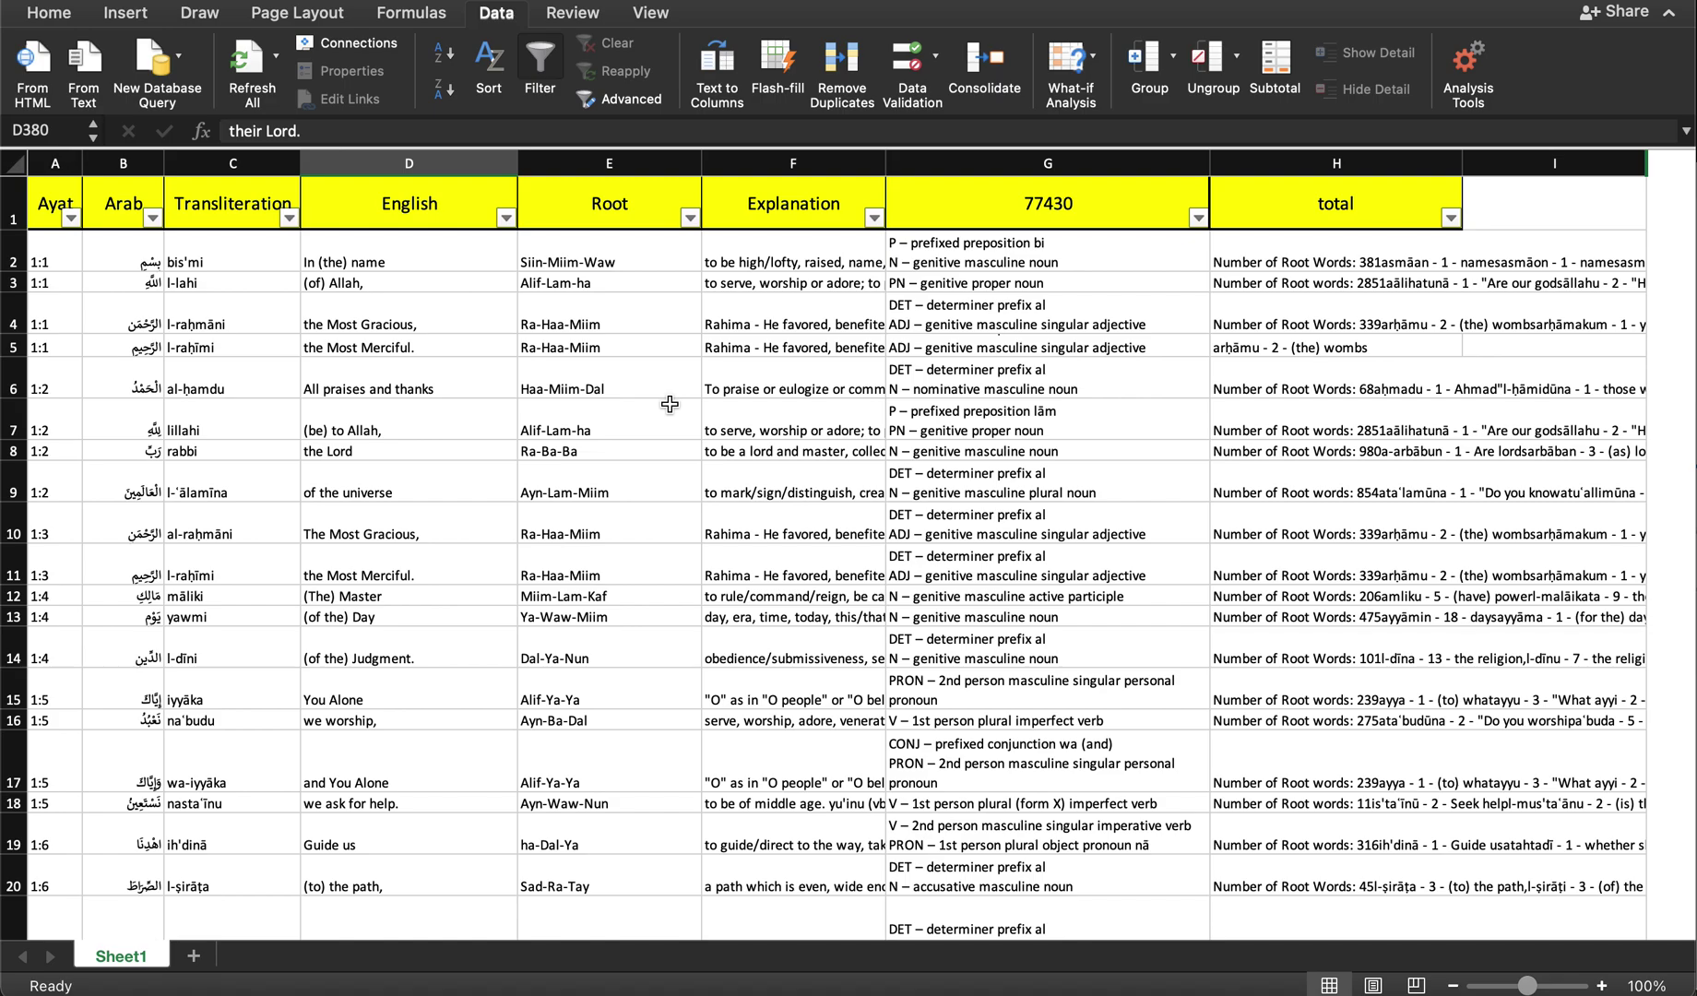
click(689, 218)
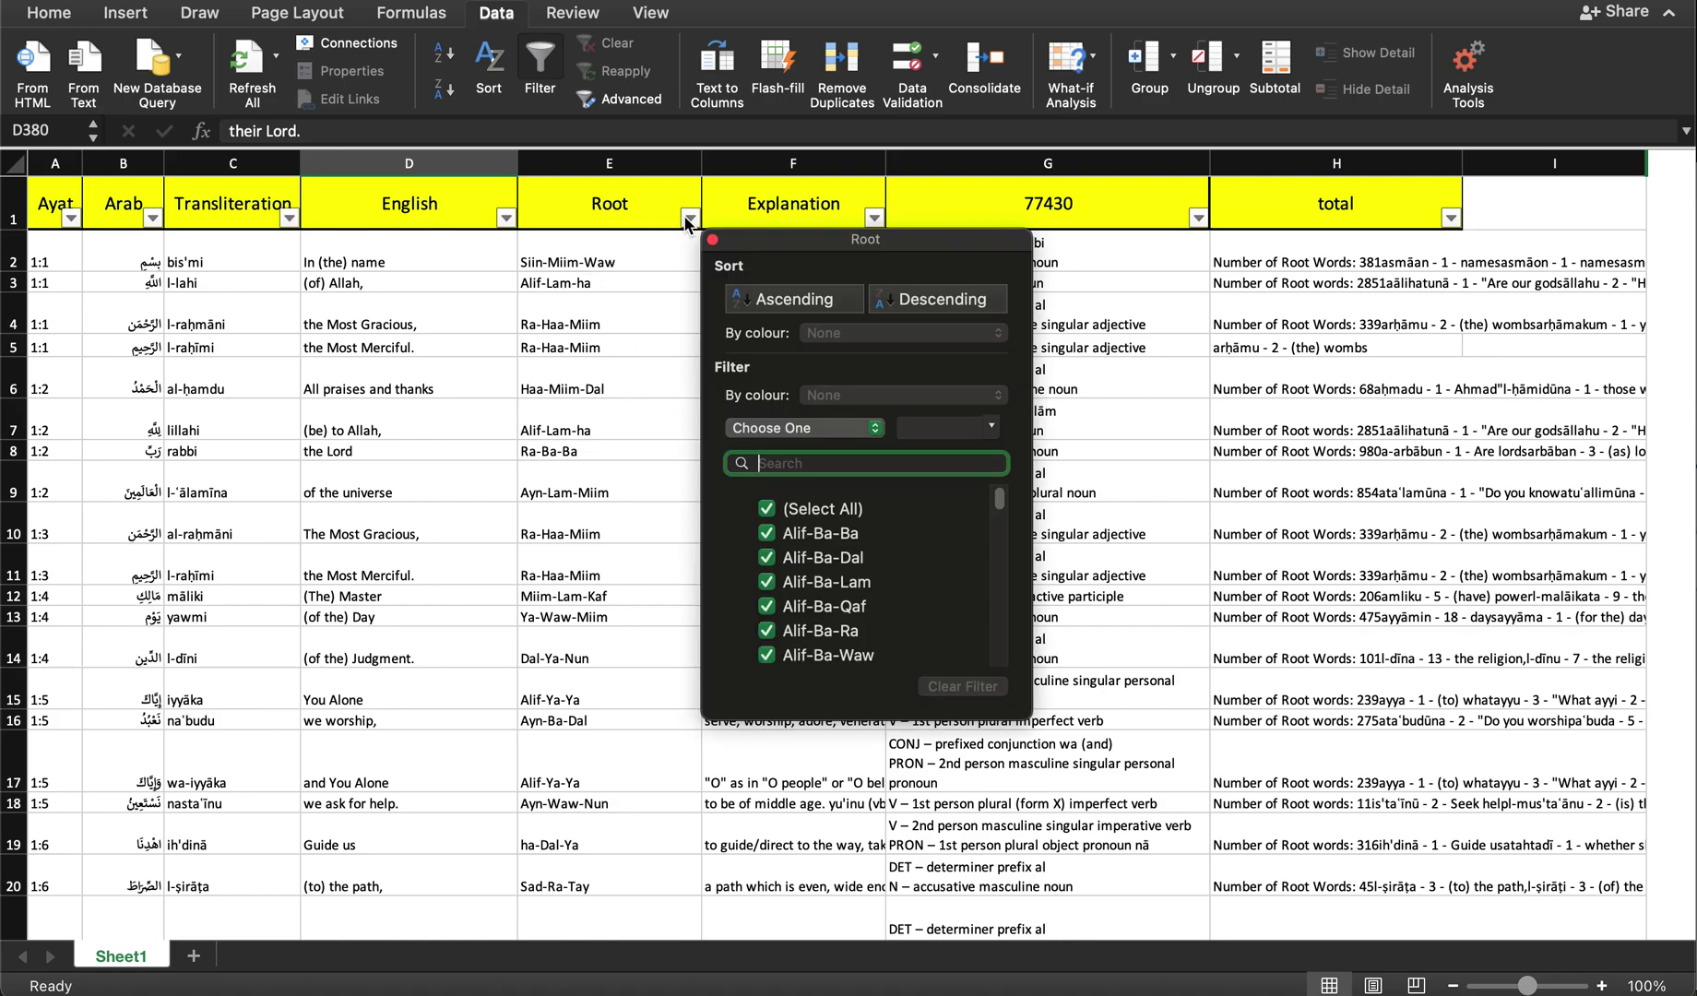
Step: Set the Root filter to Equals 'alif-waw-lam', showing 170 of 77431 records
click(752, 429)
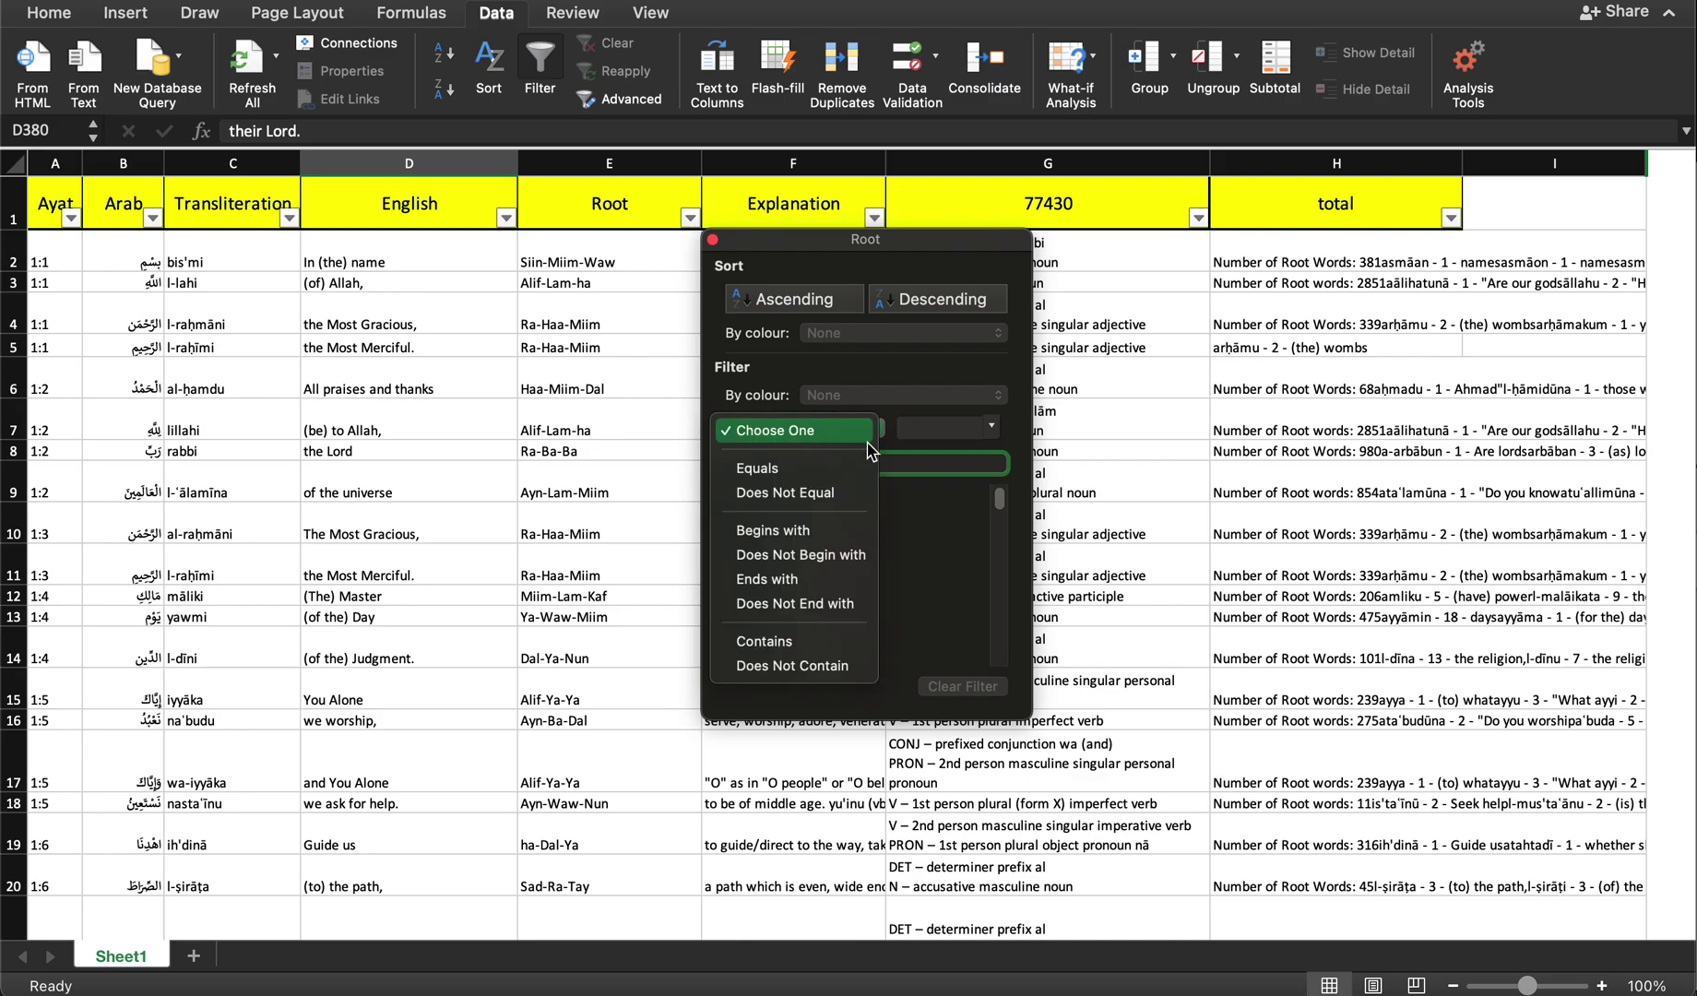
click(946, 431)
click(942, 428)
click(835, 426)
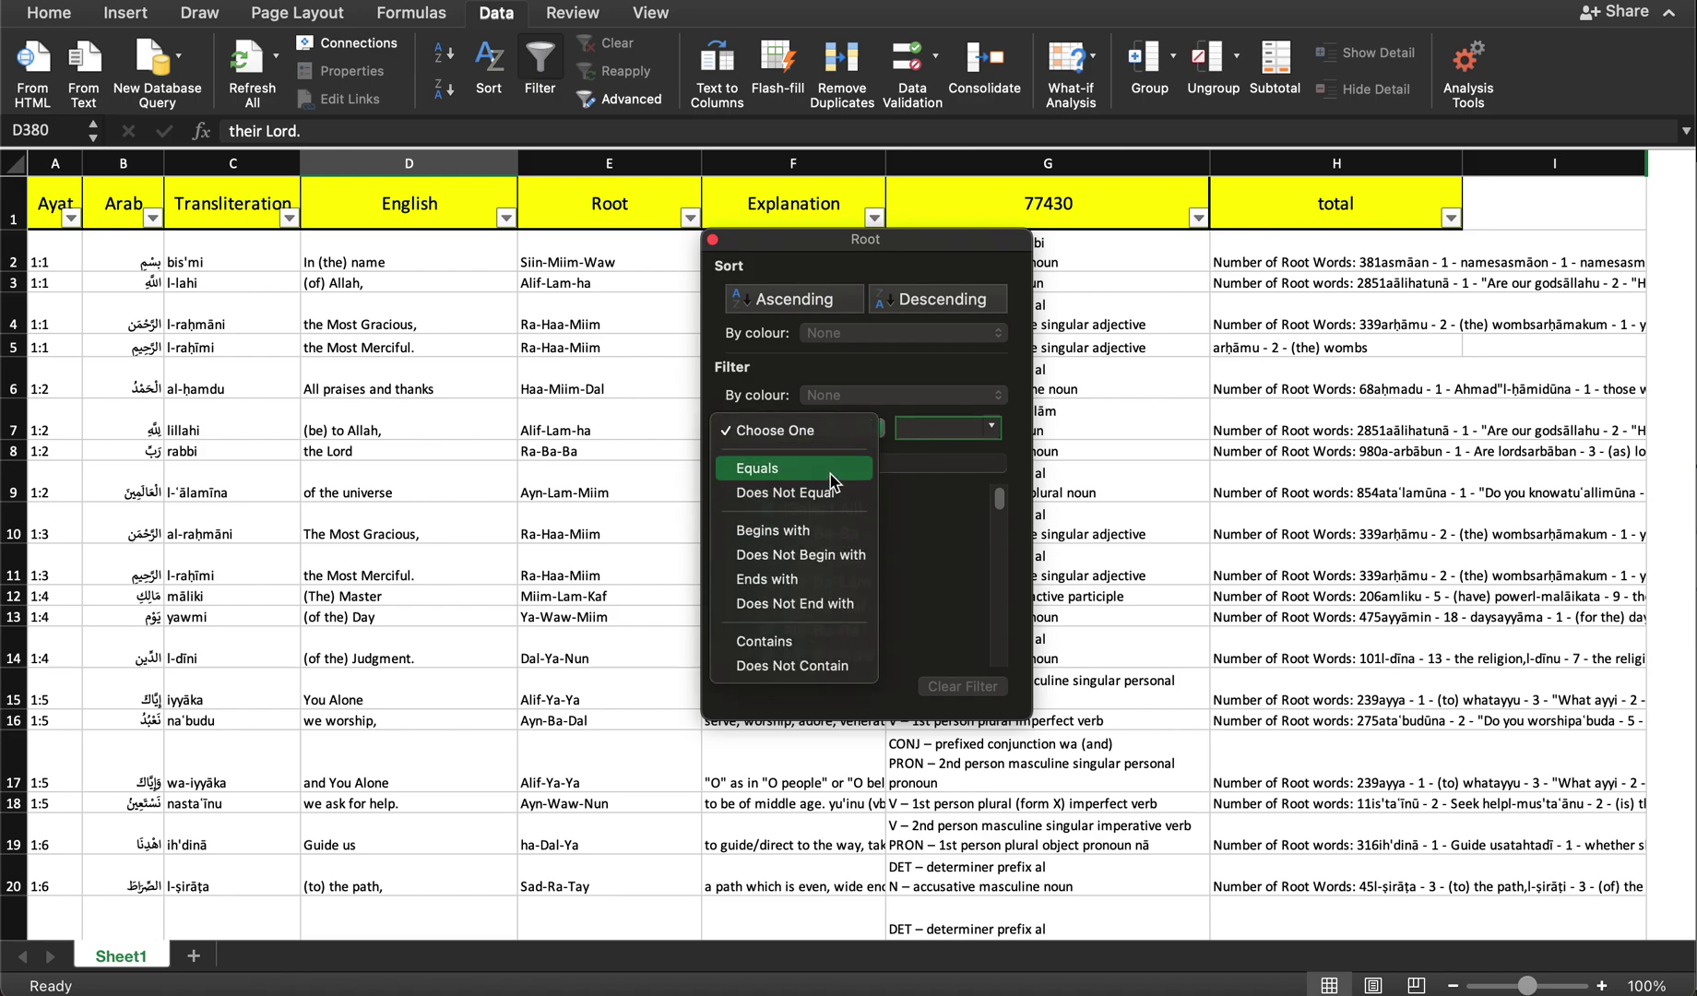
click(830, 471)
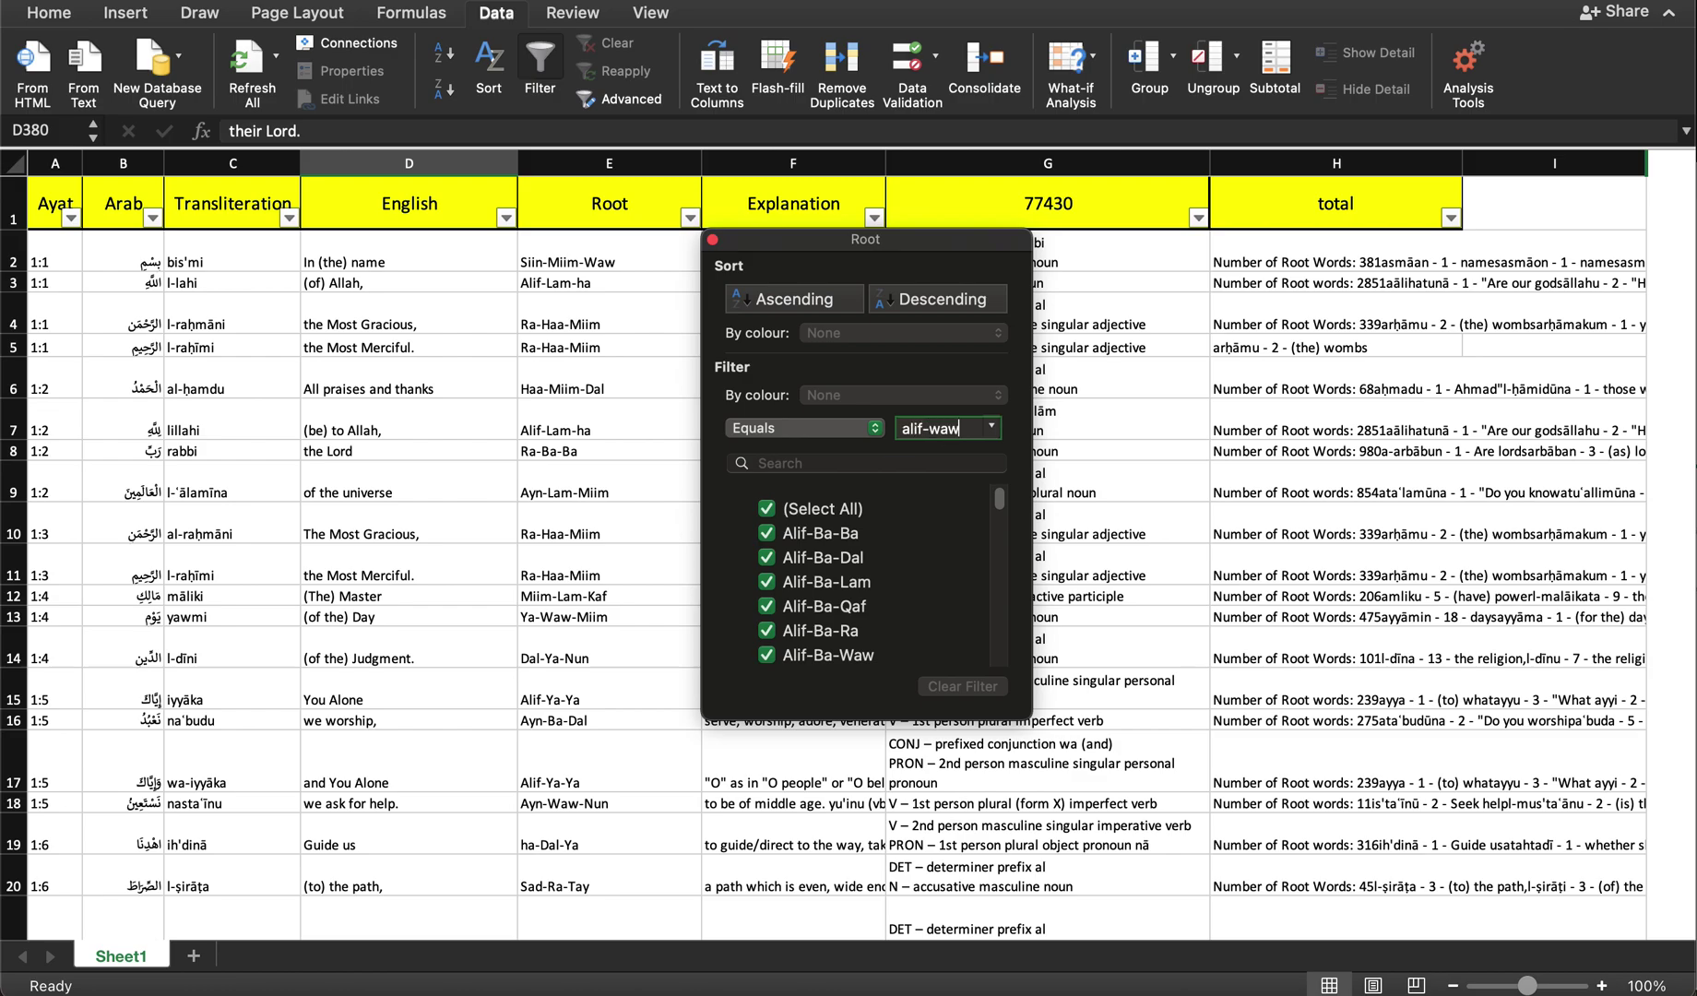
text(alif-waw-lam)
key(Return)
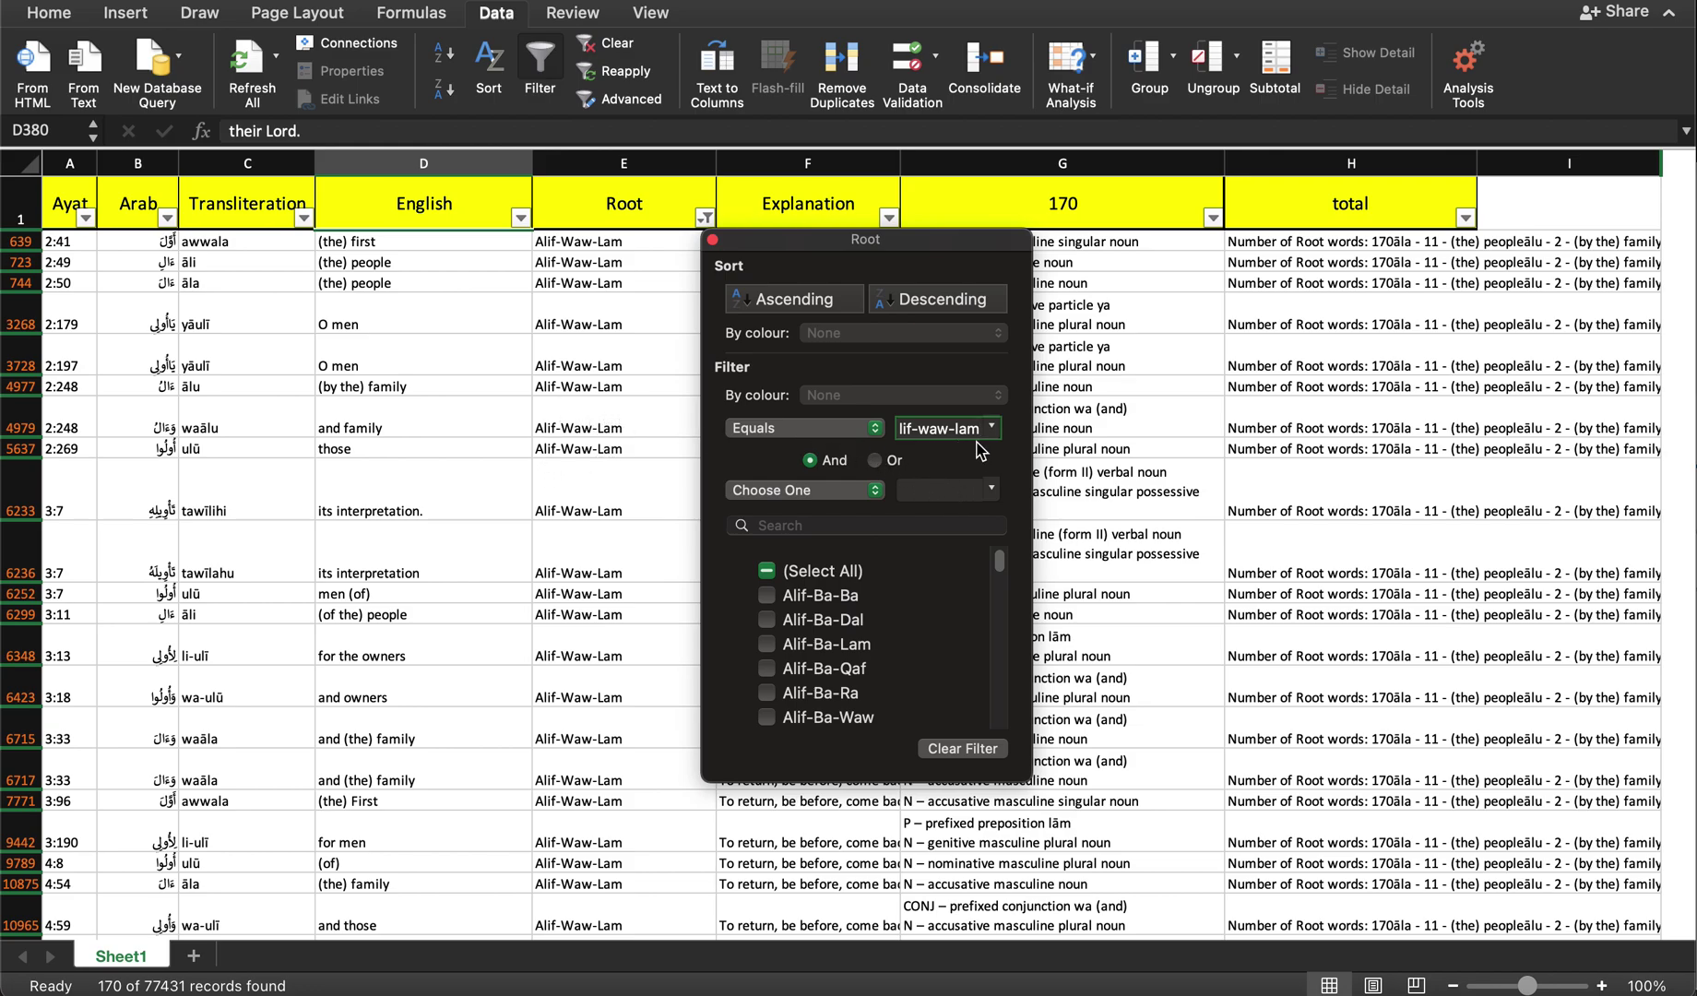
Step: Try the Begins with condition, revert to Equals, and close the Root filter
click(809, 430)
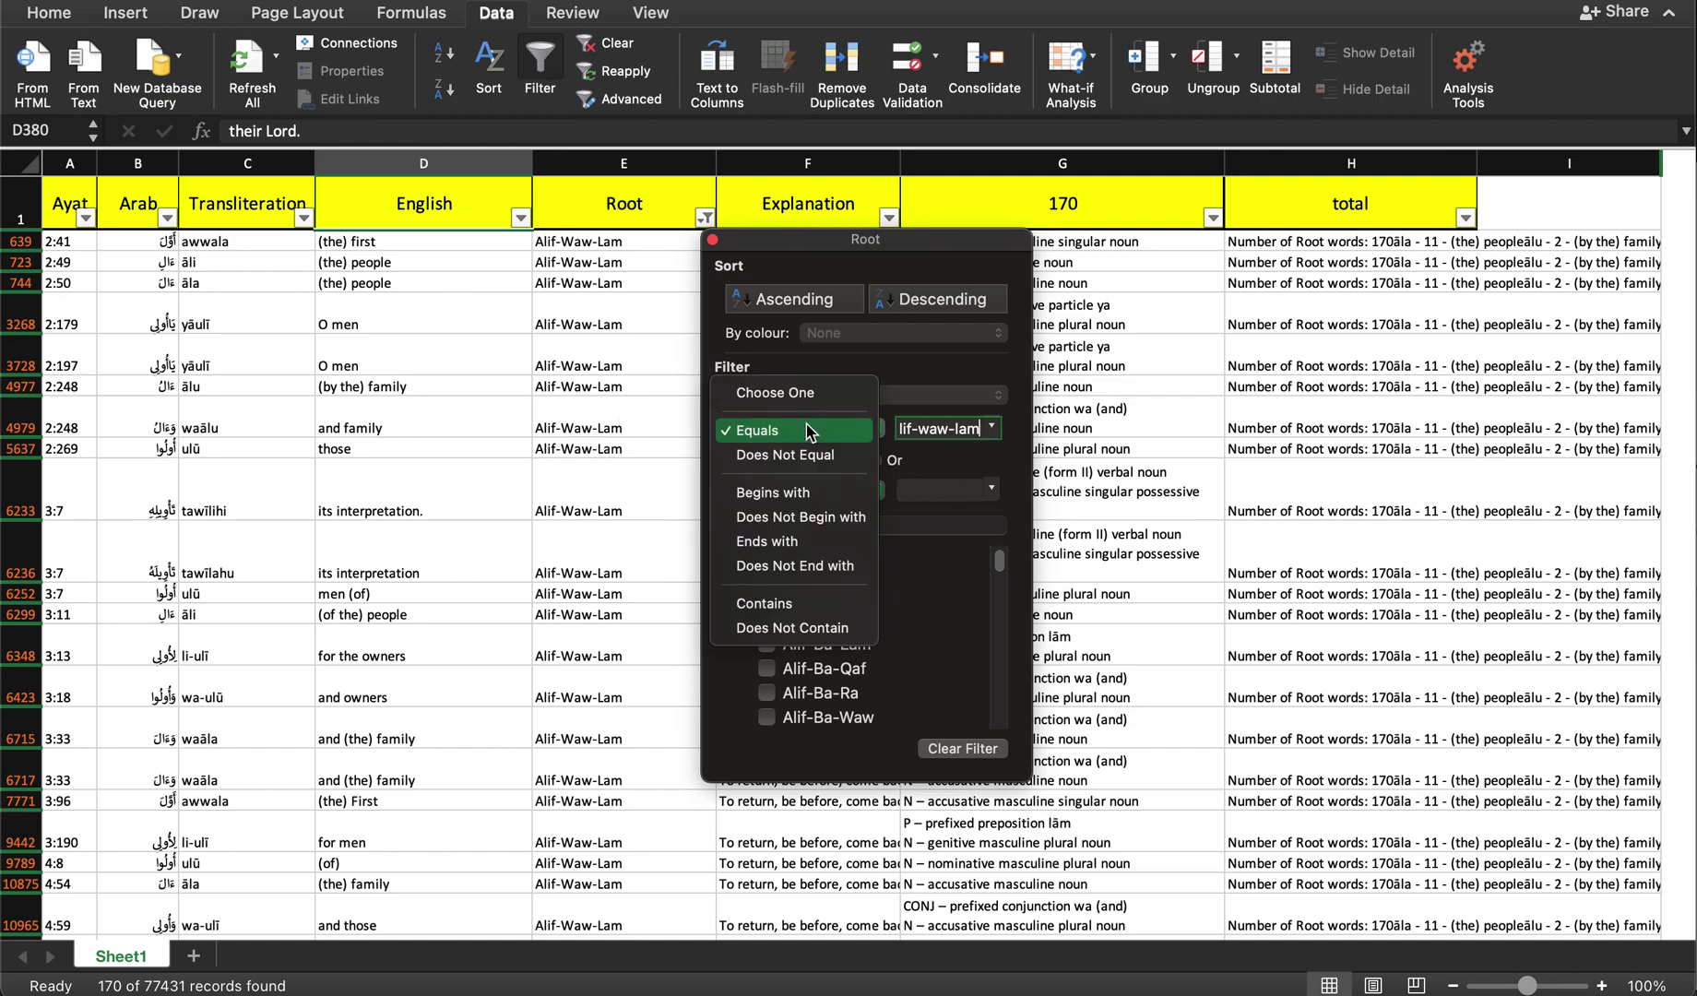
click(793, 494)
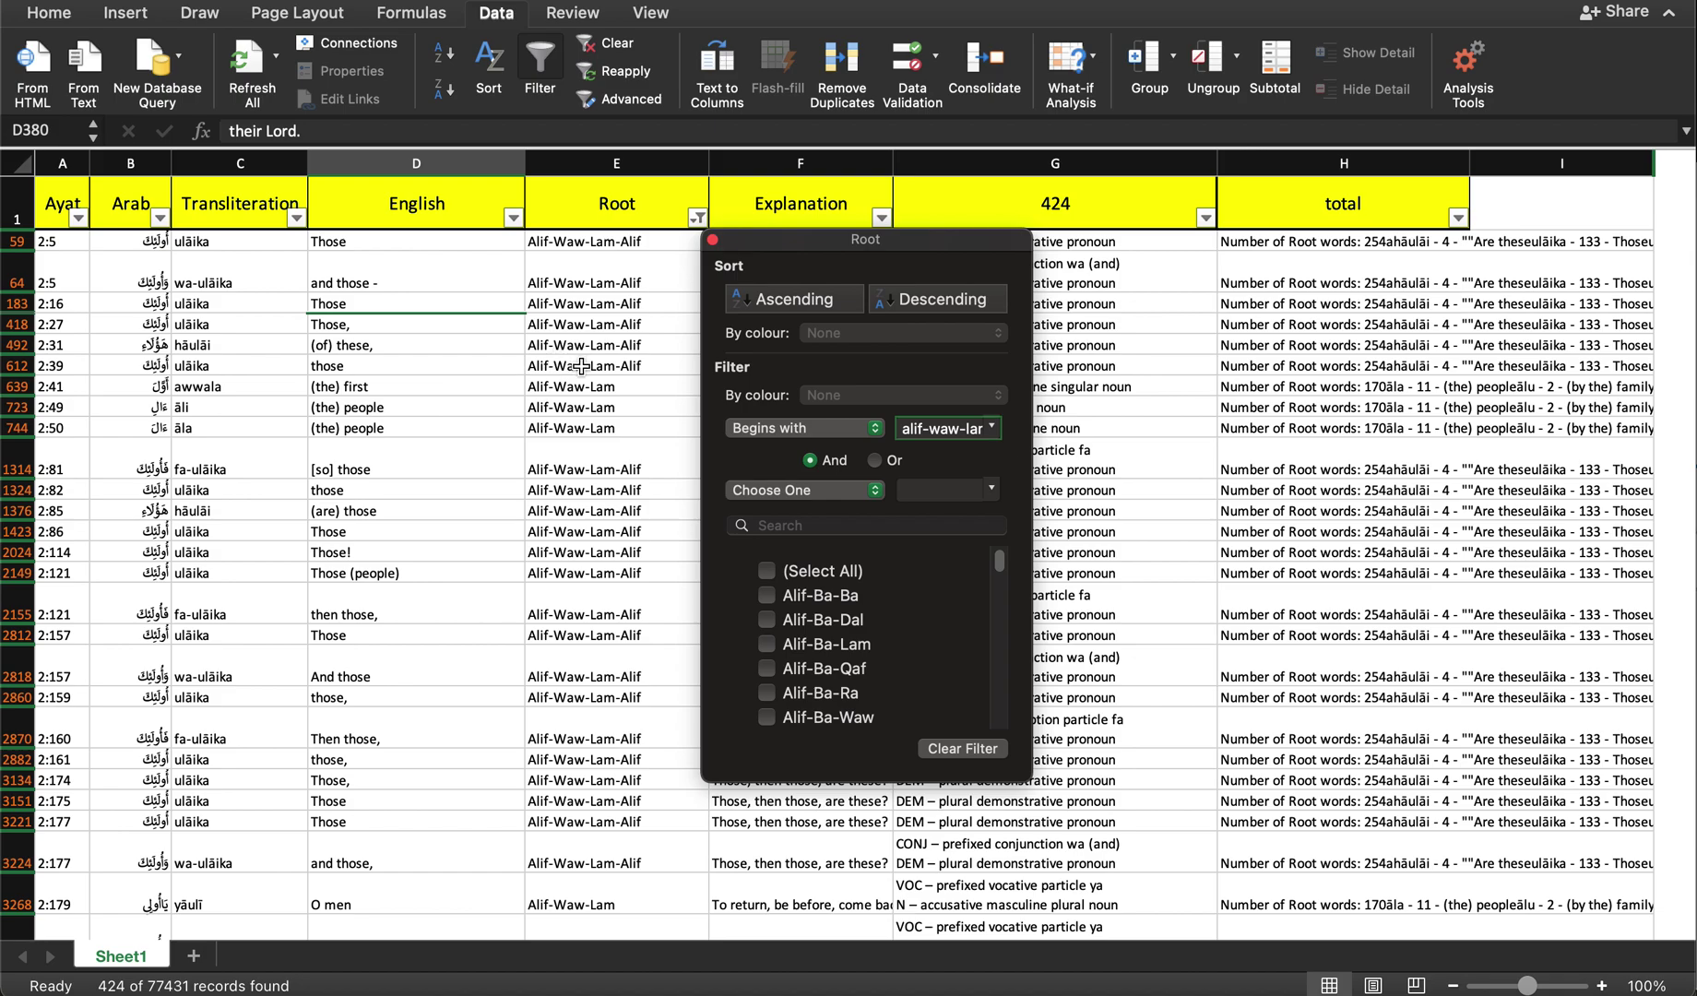
click(752, 429)
click(757, 368)
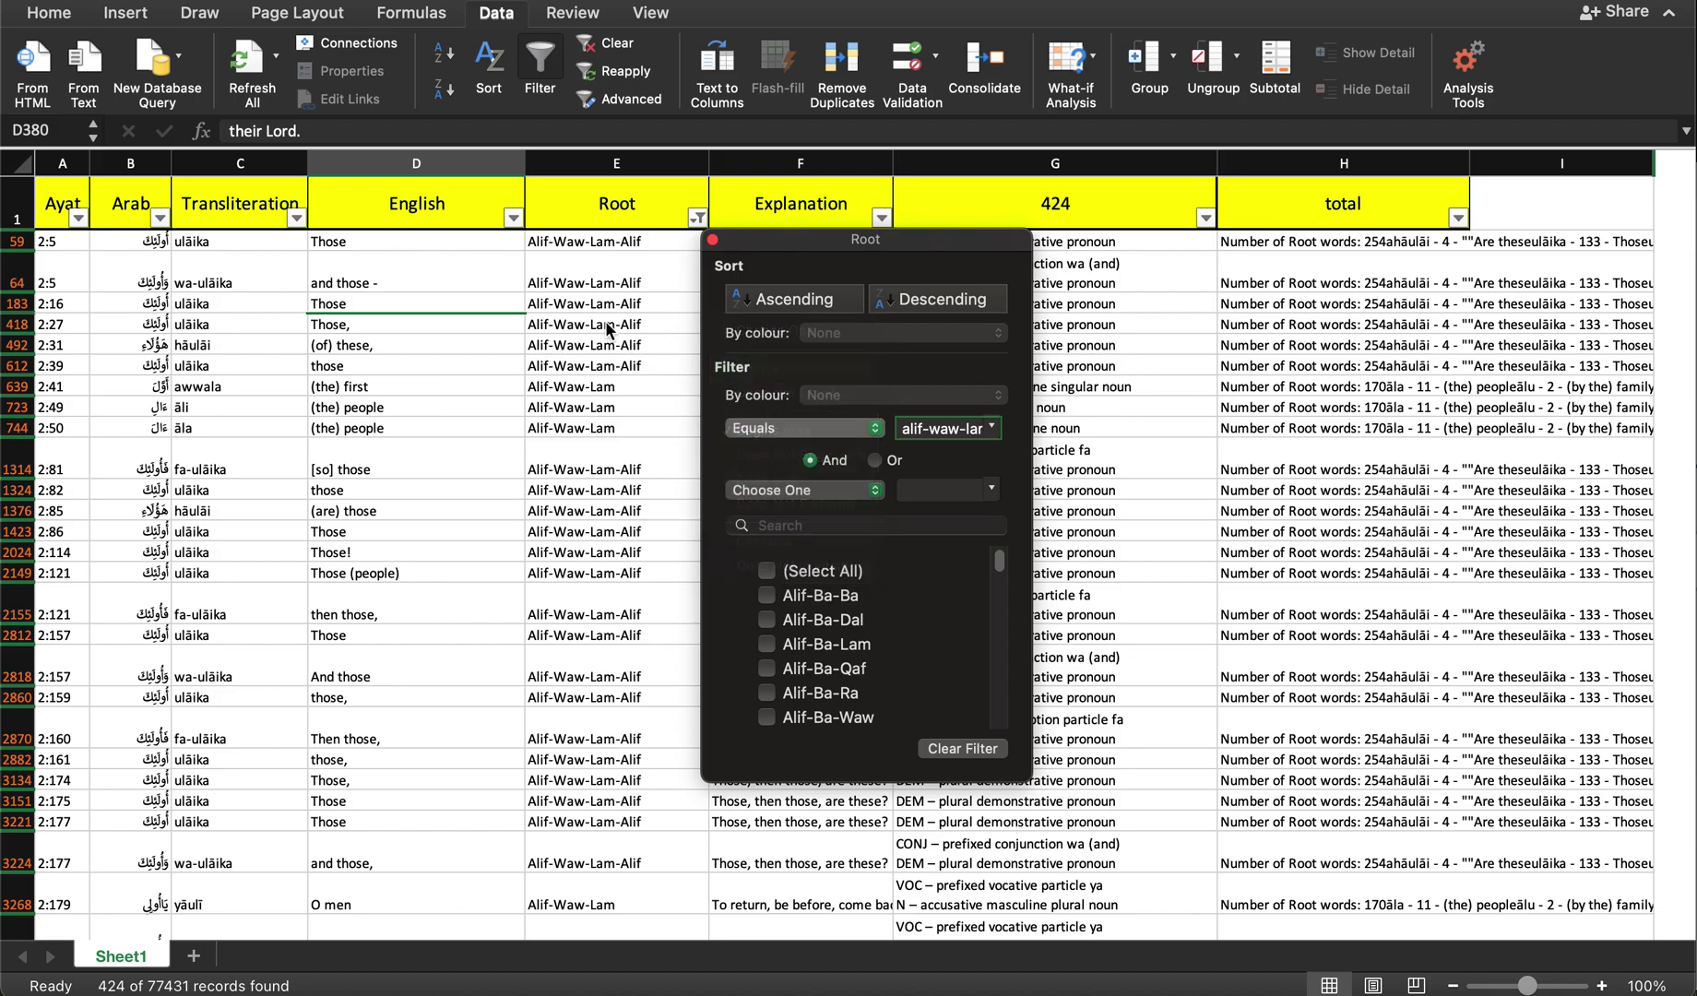
click(646, 649)
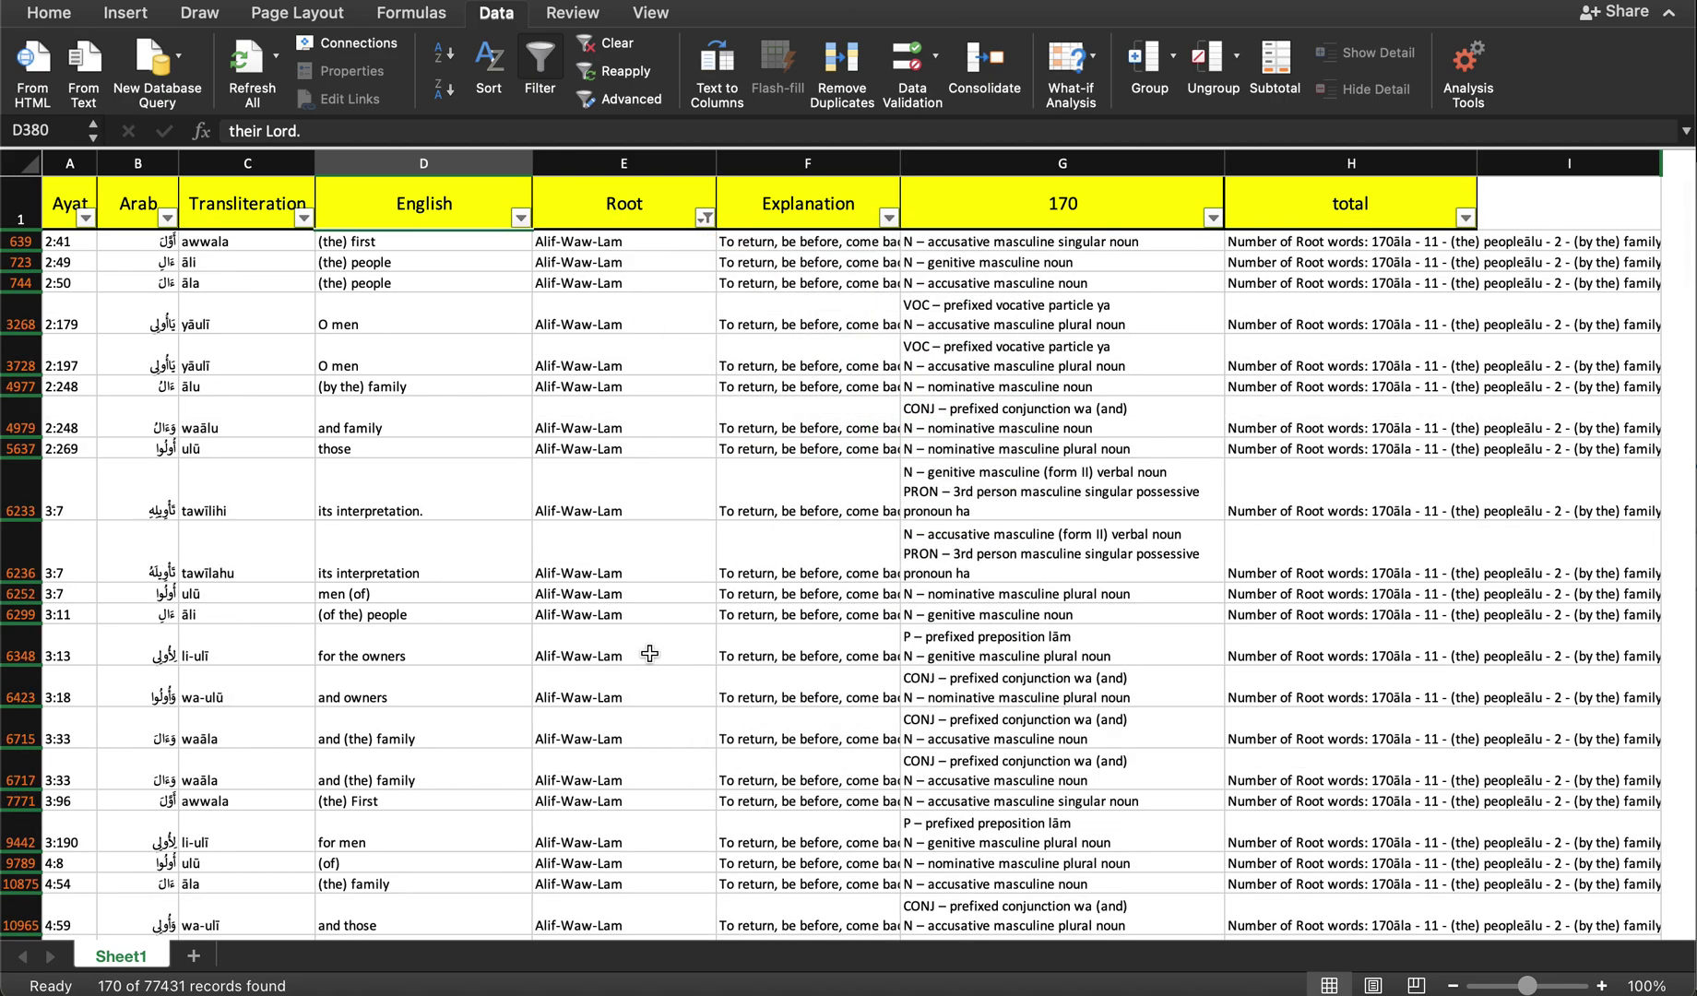
click(705, 219)
Step: Add an Or condition Equals lam-ba-ba to the Root filter, showing 186 records
click(887, 461)
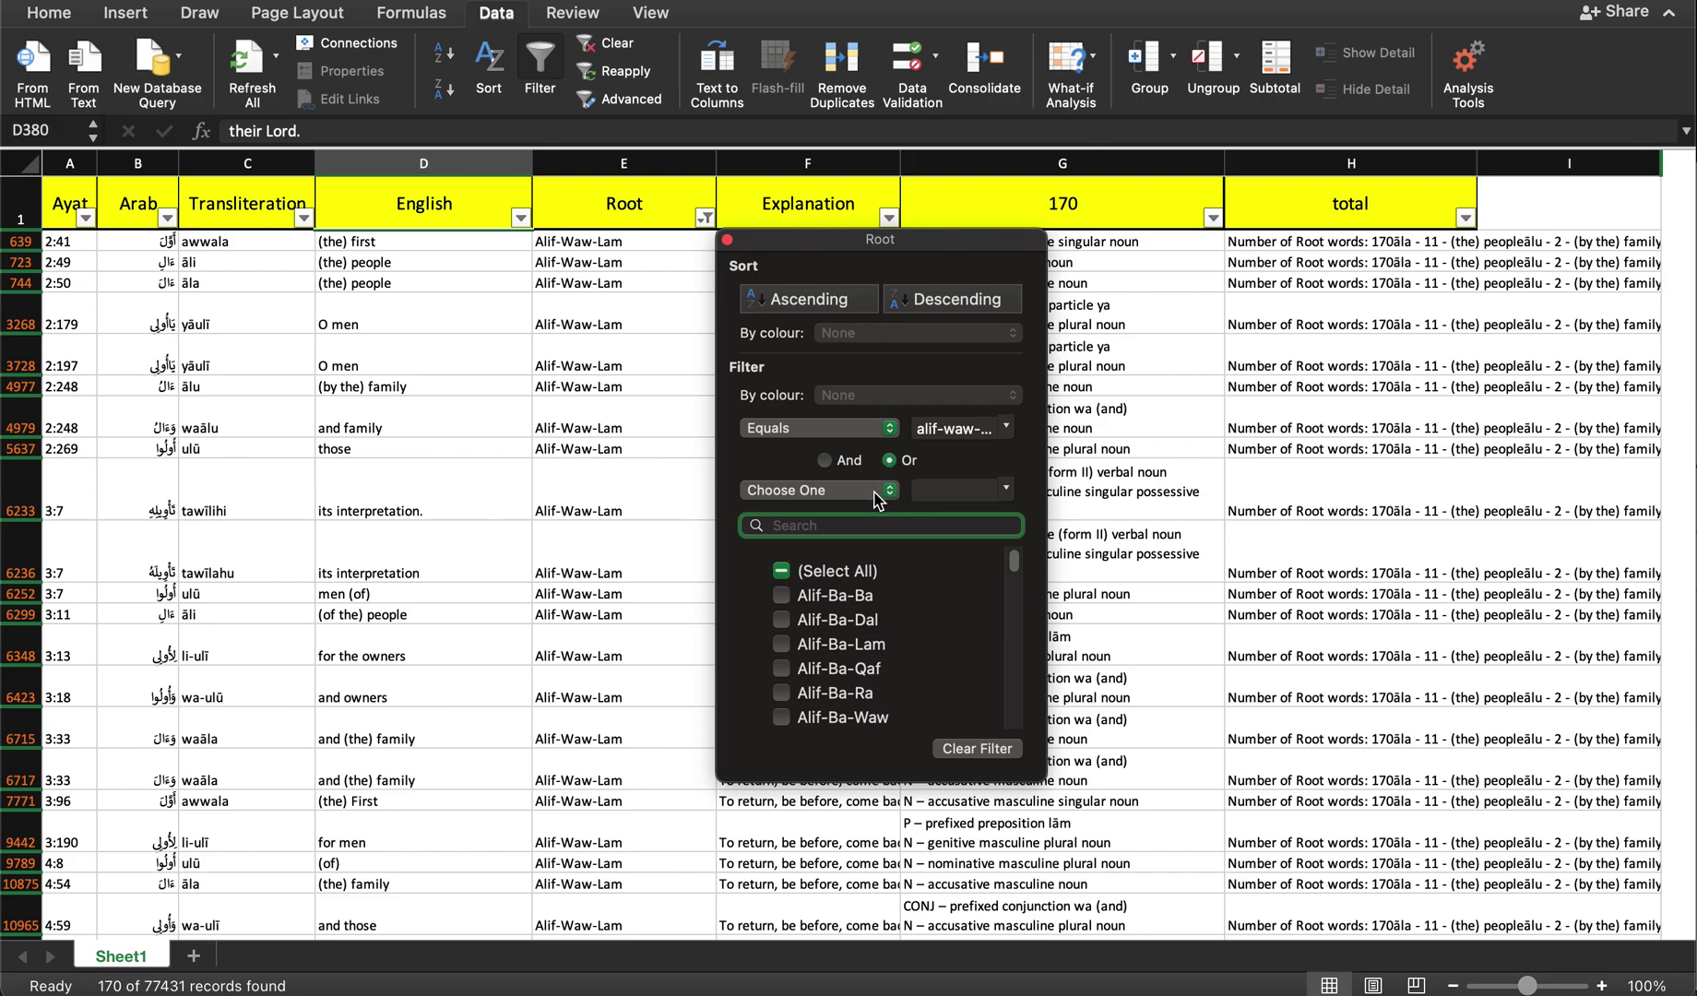
click(862, 498)
click(844, 531)
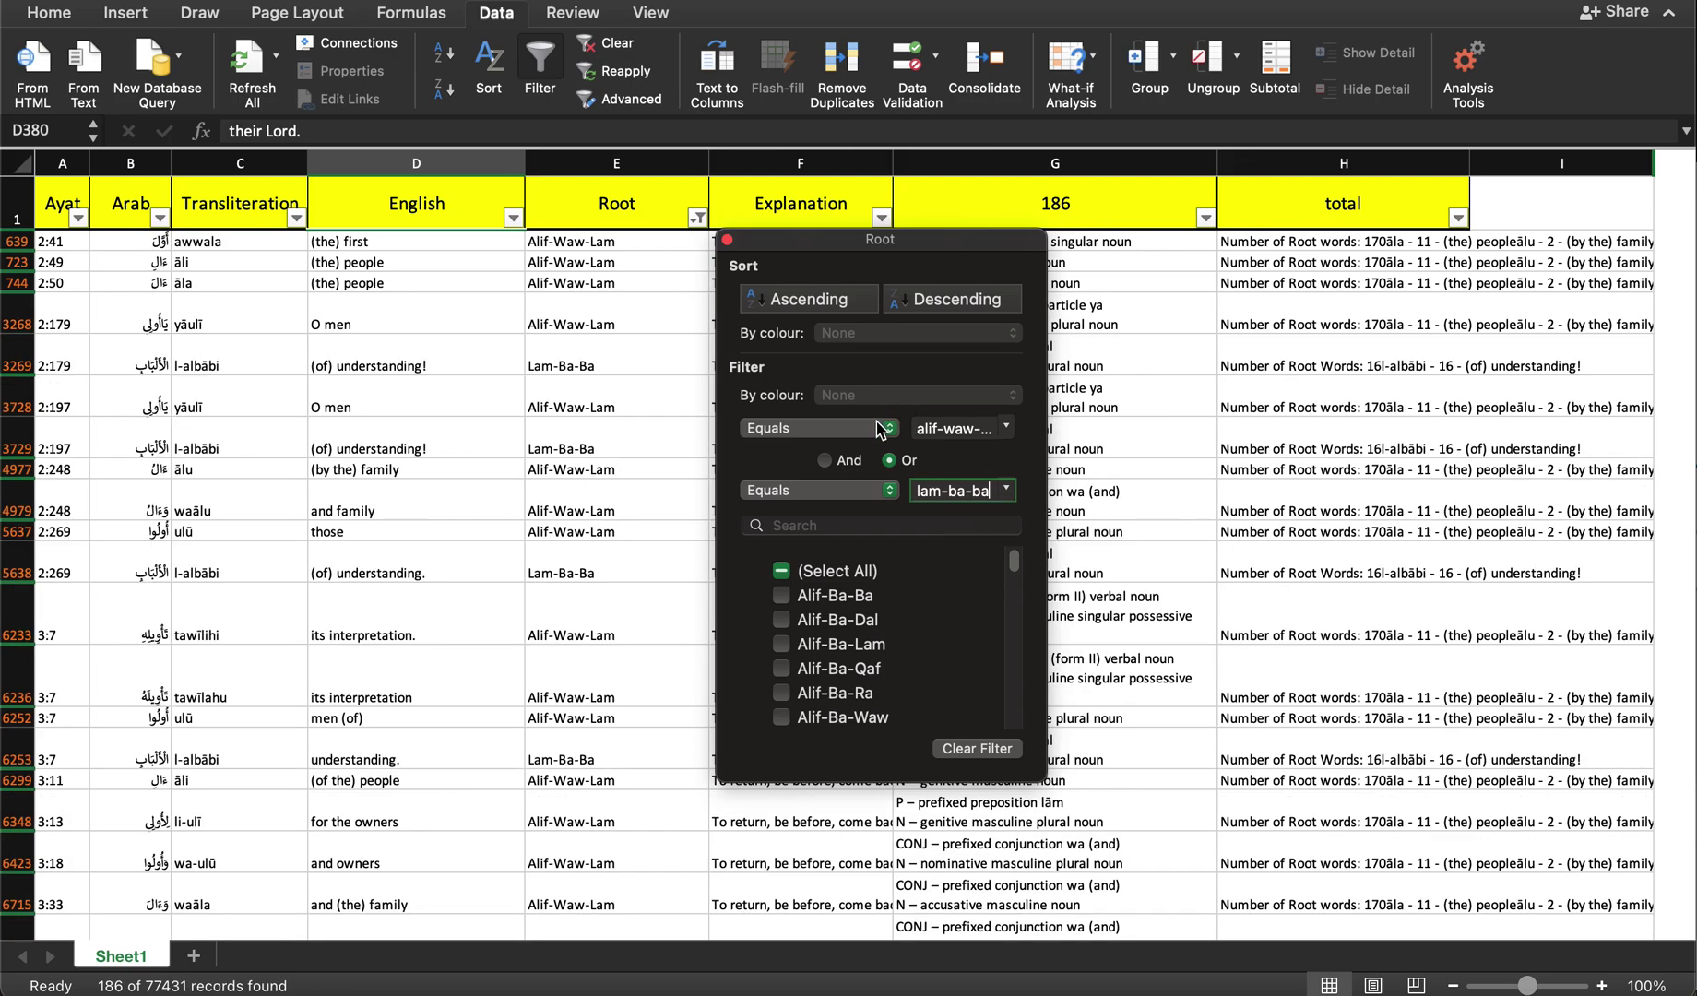
click(727, 241)
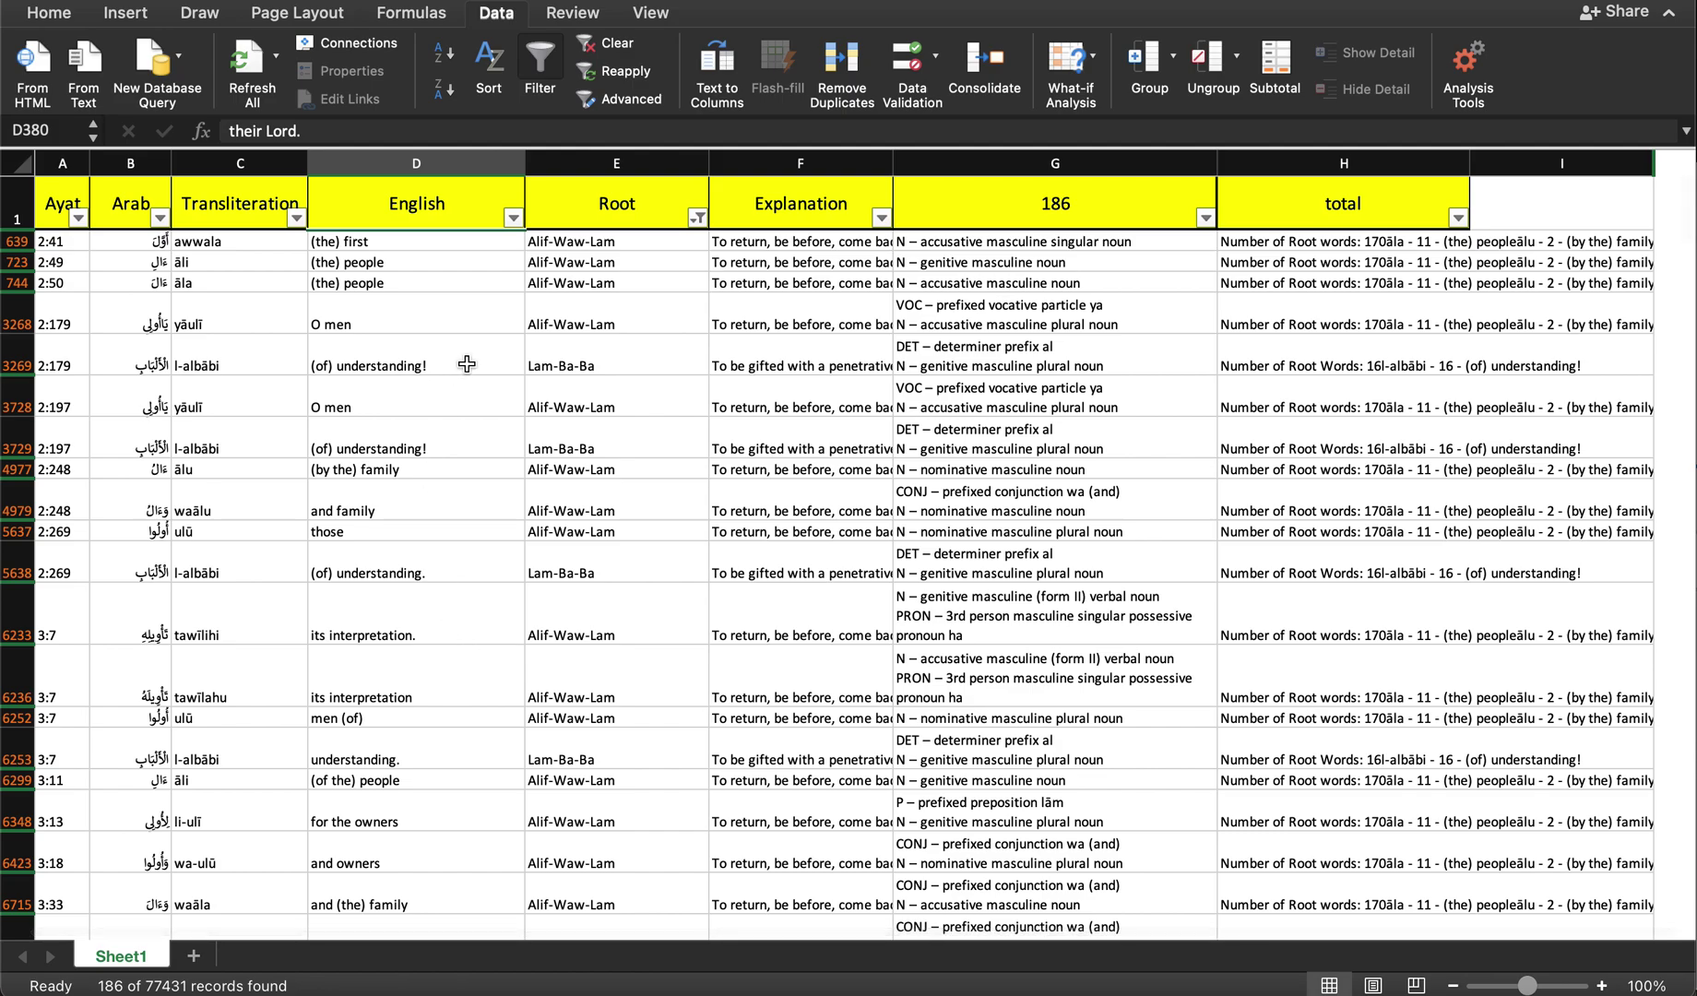
Step: Select the 'O men and (of) understanding!' meanings and 2:269 Ayat cells in the filtered rows
drag(349, 325, 355, 443)
drag(37, 526, 51, 567)
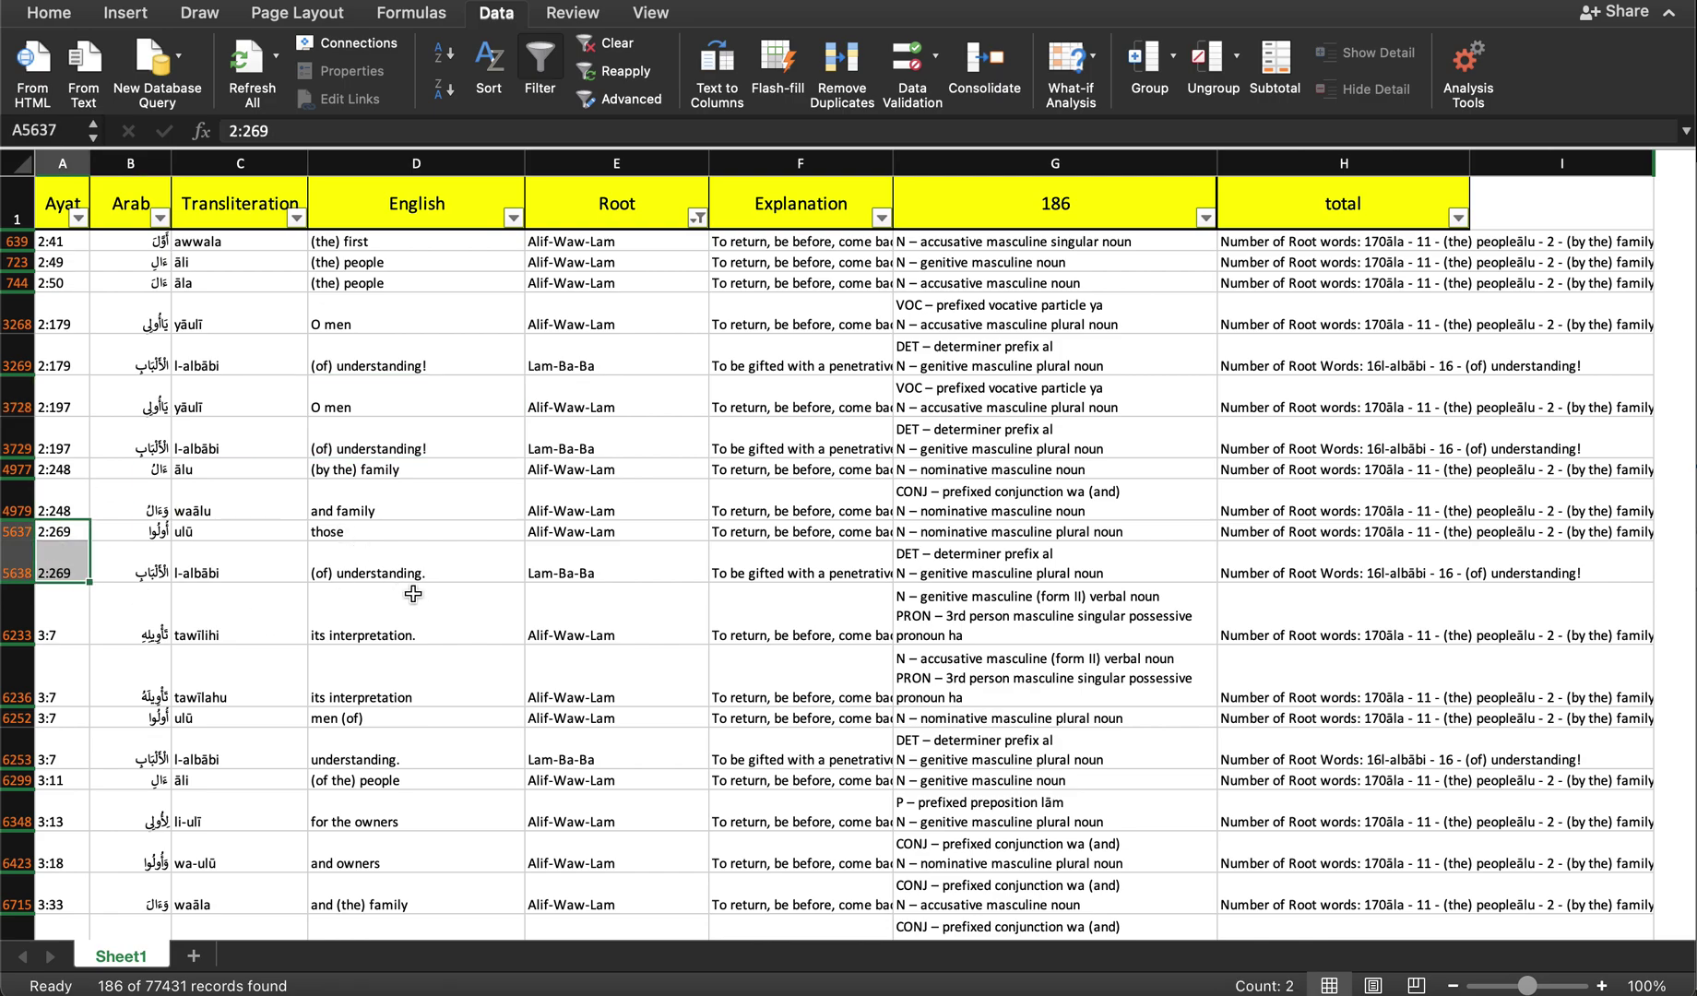
drag(385, 529, 388, 559)
scroll(424, 604, down, 10)
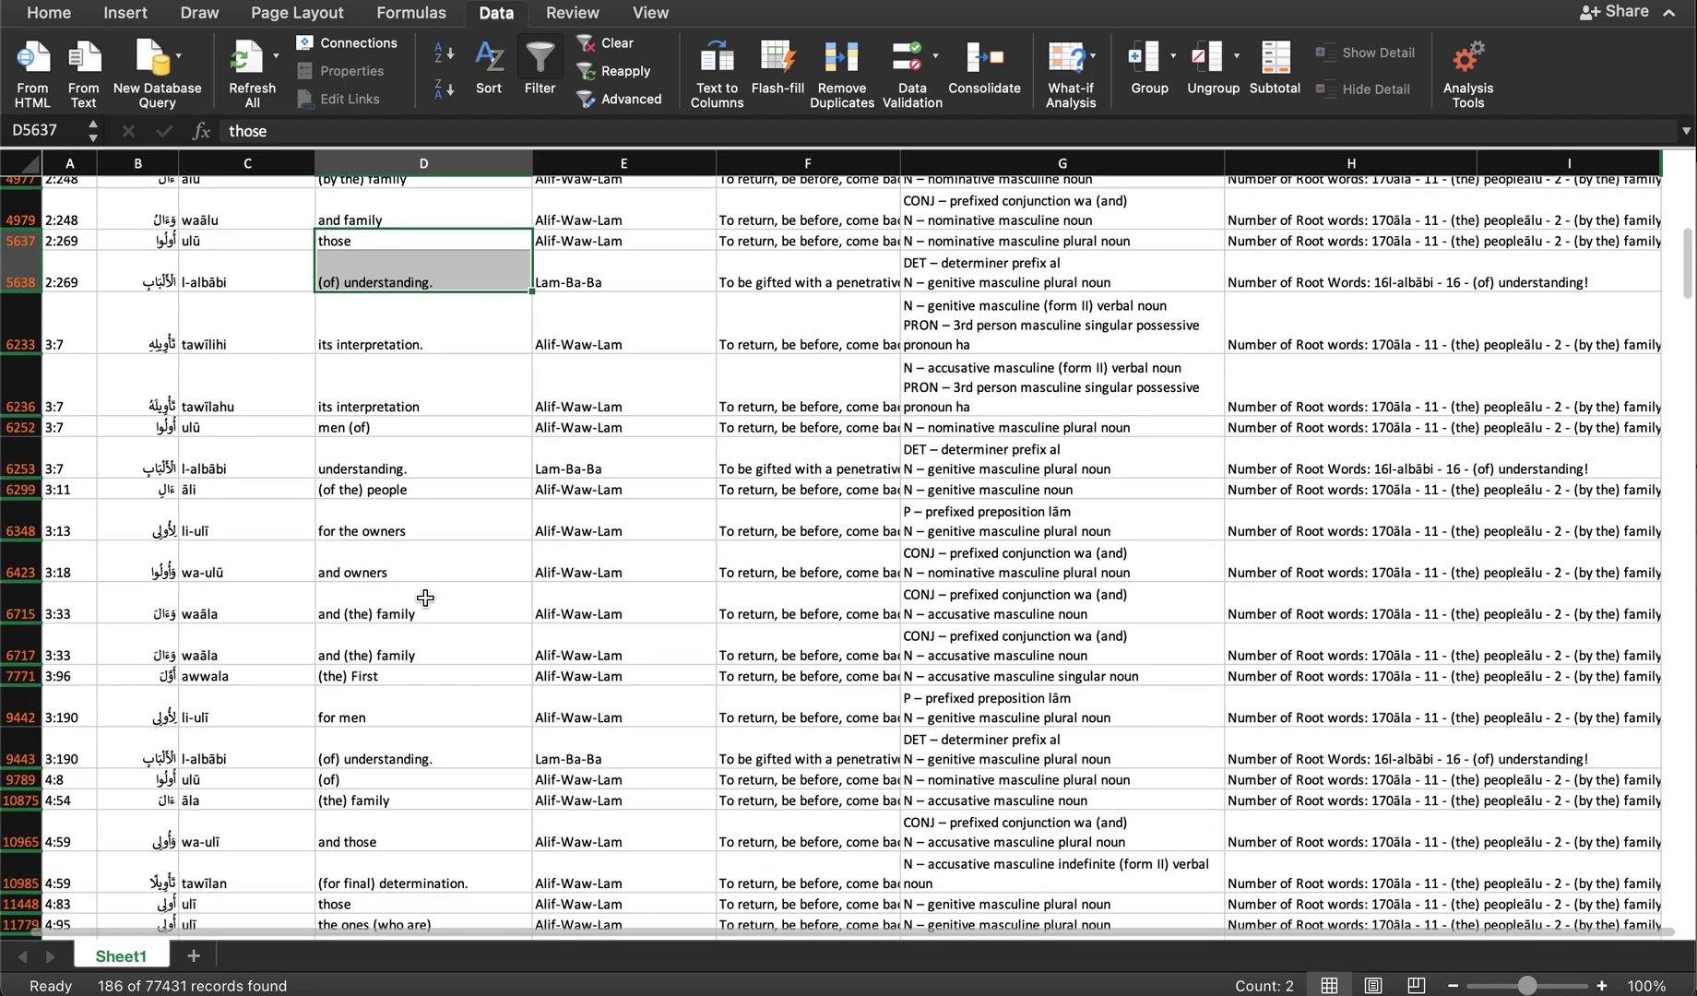
scroll(426, 614, down, 15)
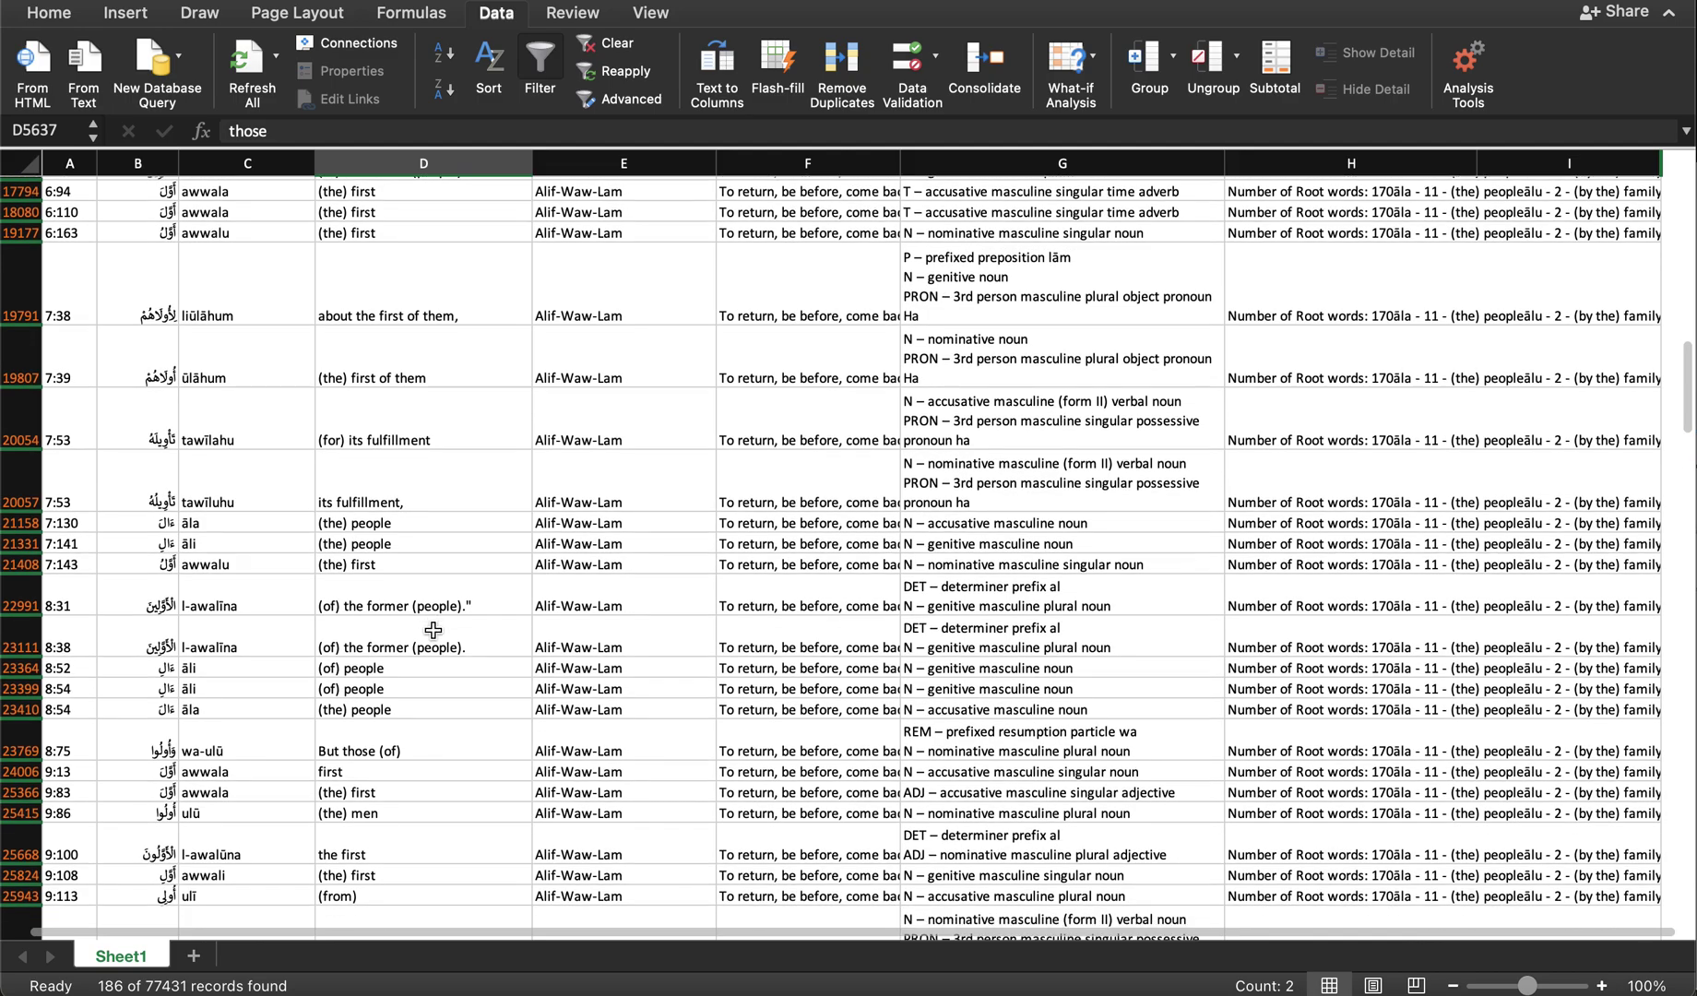
scroll(433, 628, down, 8)
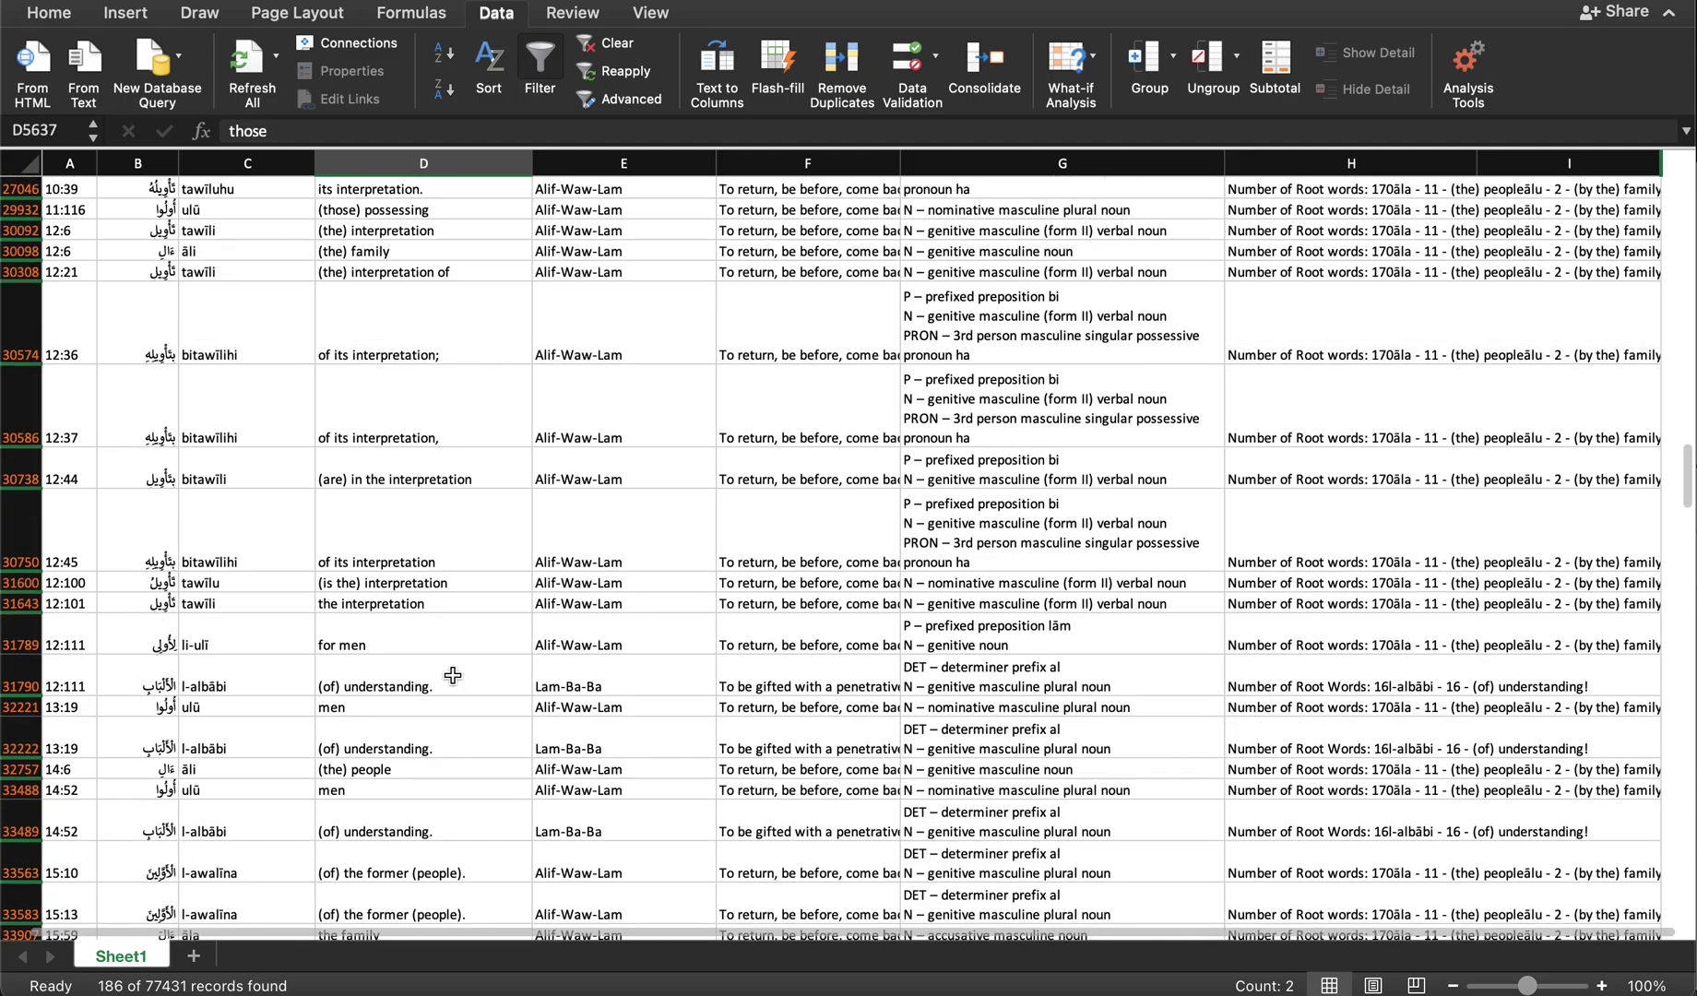
drag(295, 641, 462, 687)
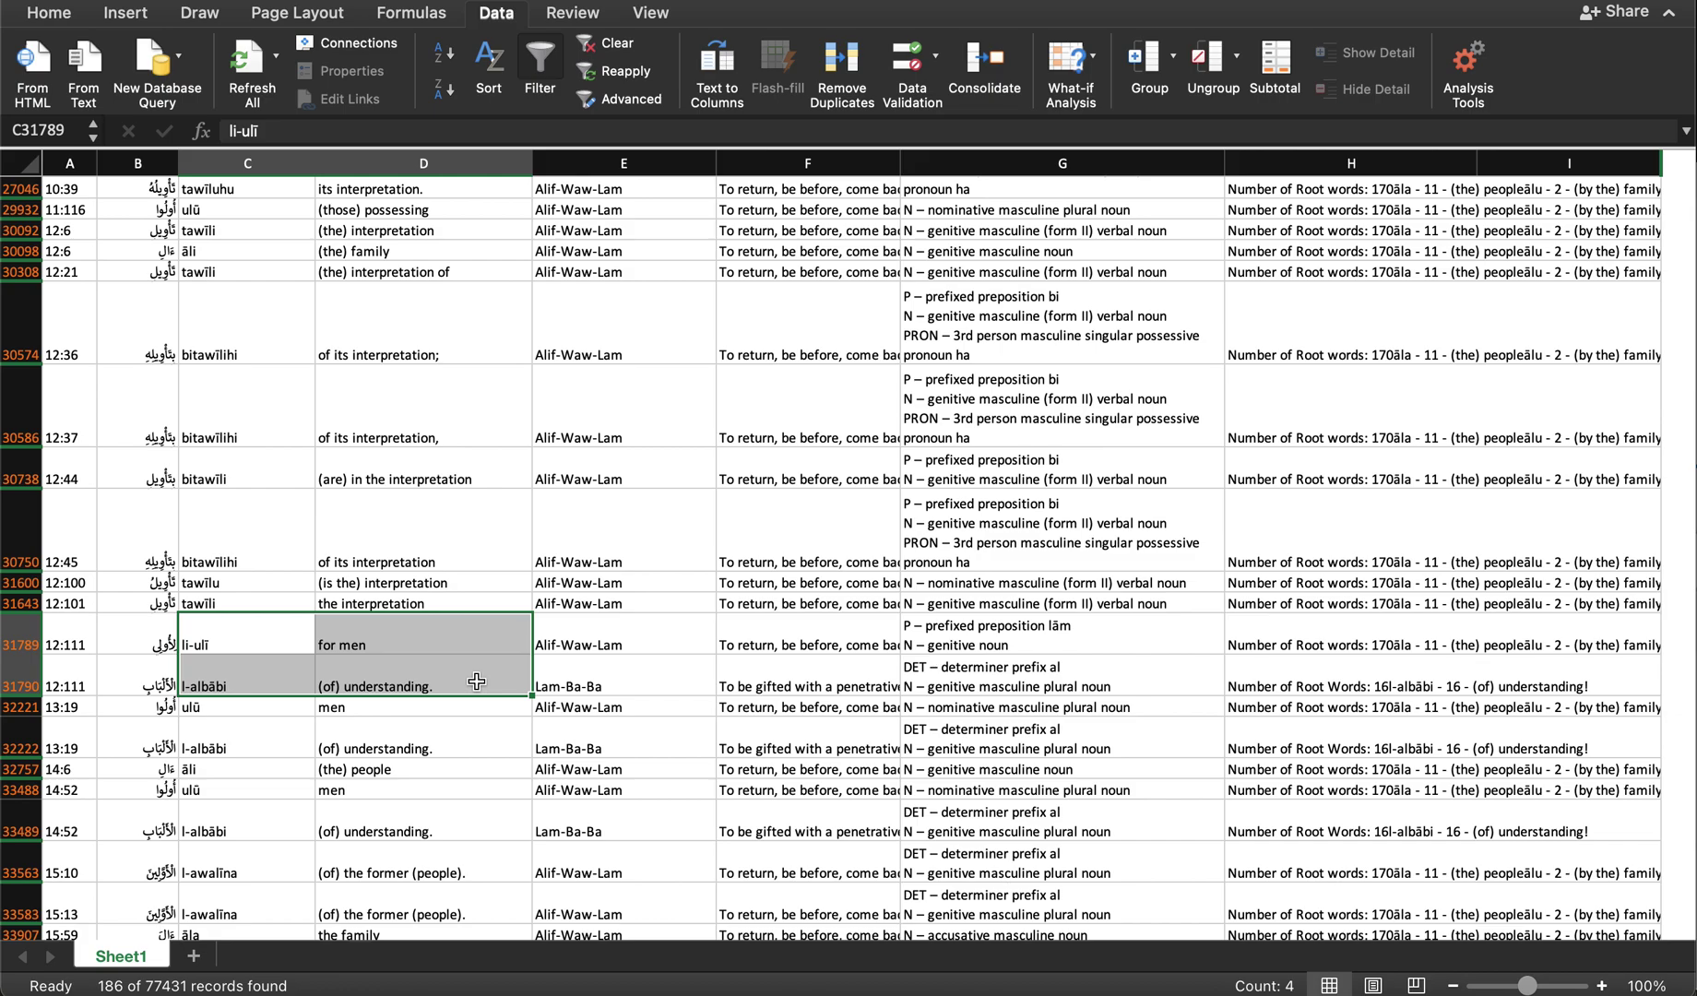
Step: Select the Lam-Ba-Ba root and English cells, then clear the filter with Cmd+Shift+F
click(558, 684)
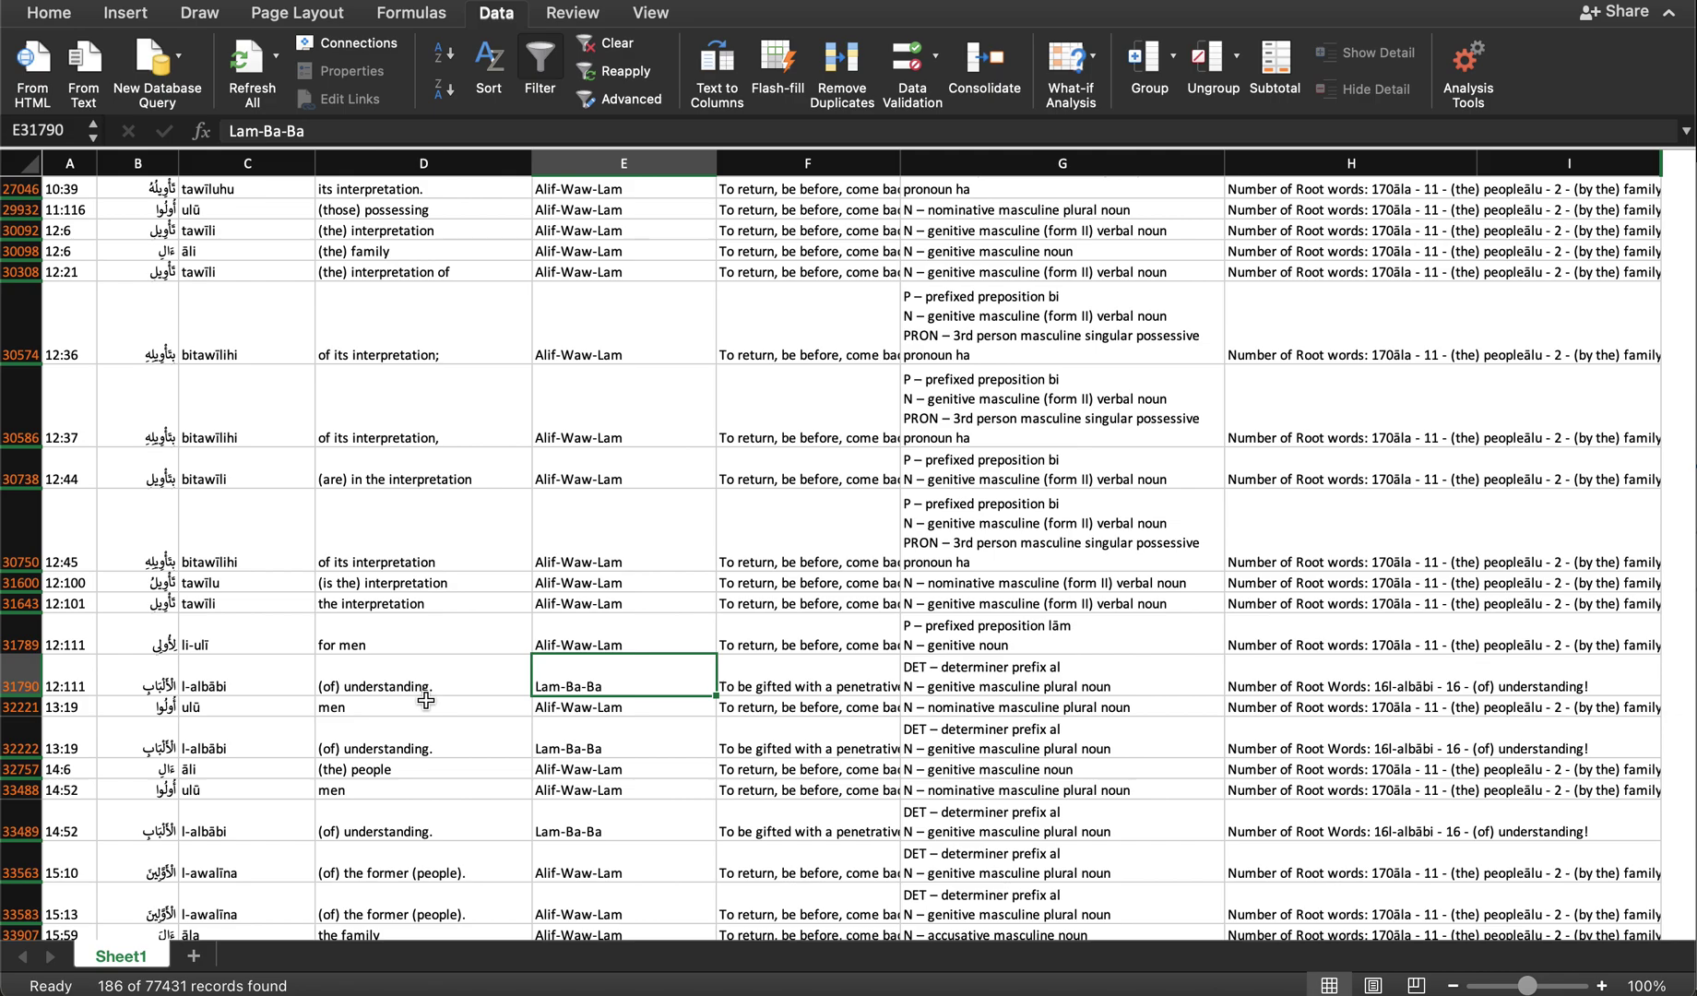
click(377, 669)
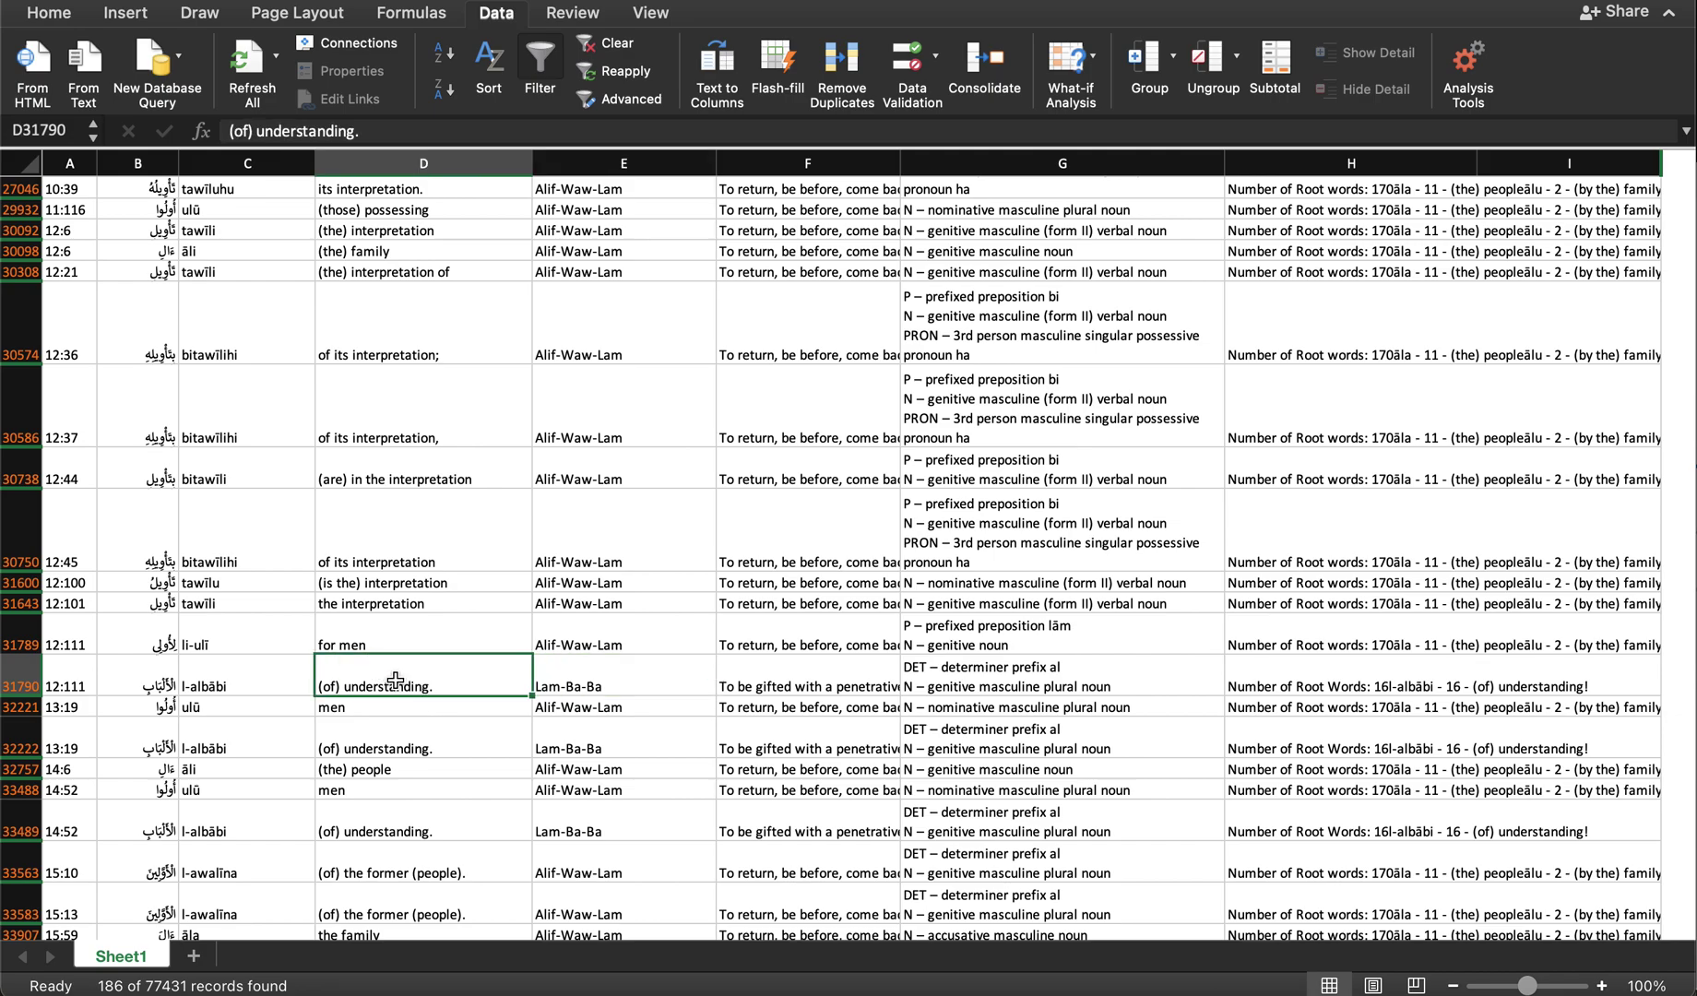
click(388, 636)
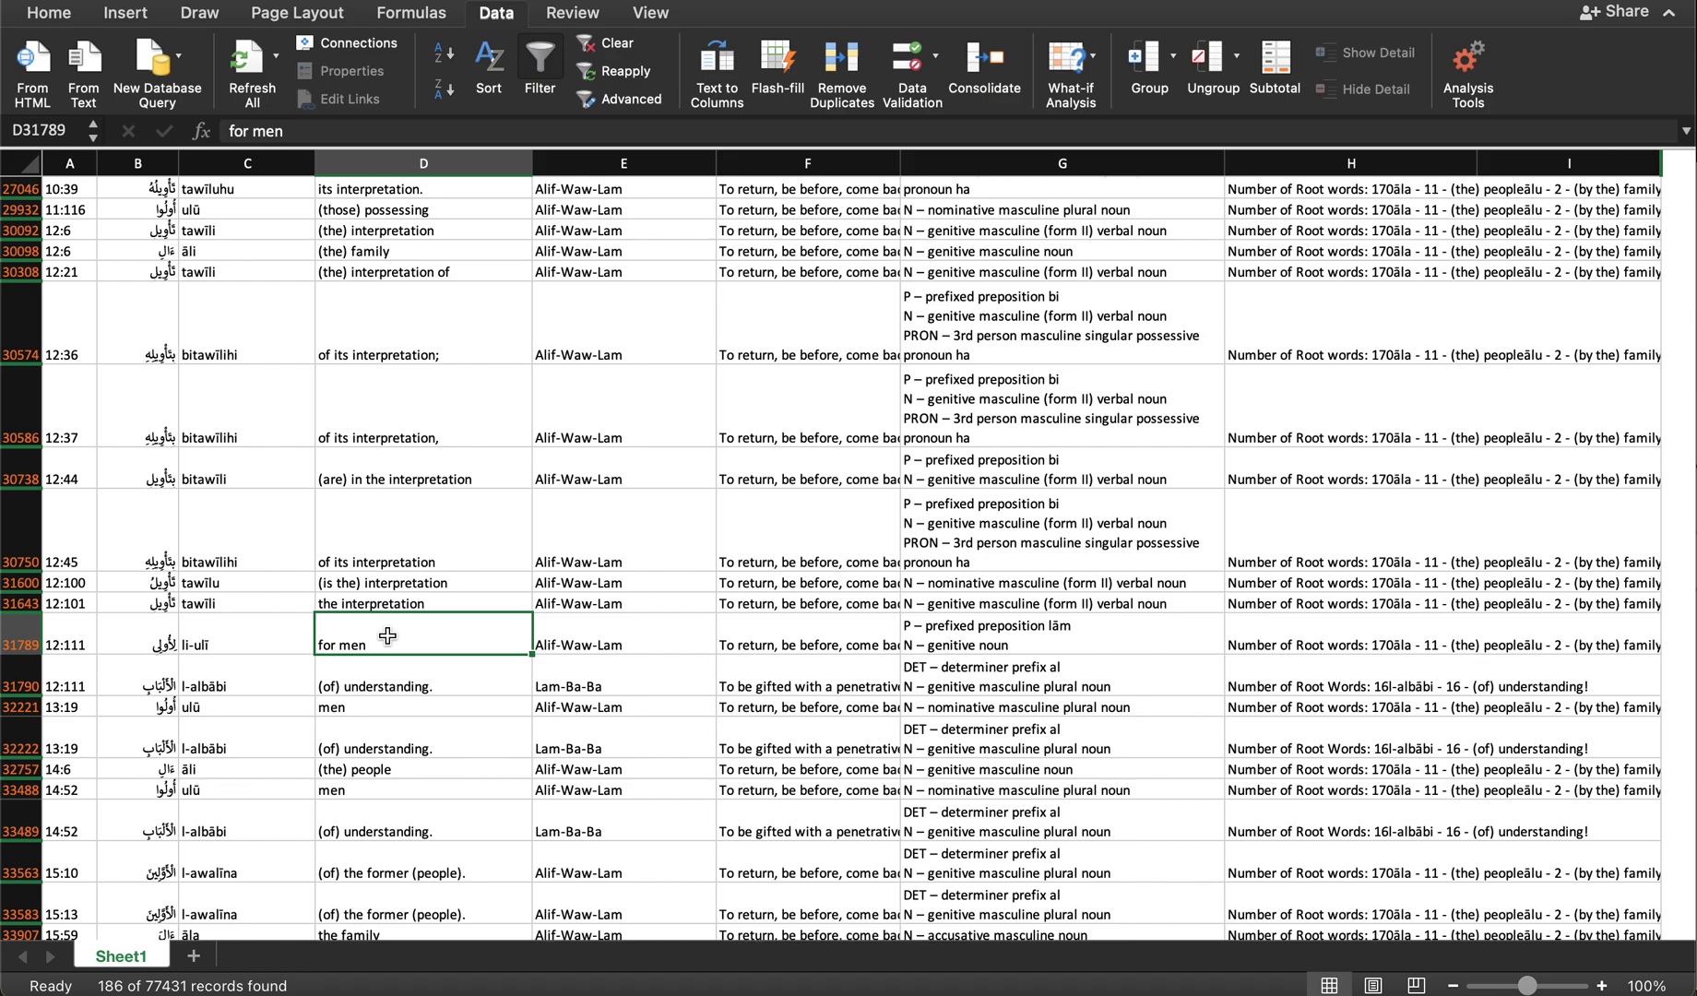
key(super+shift+f)
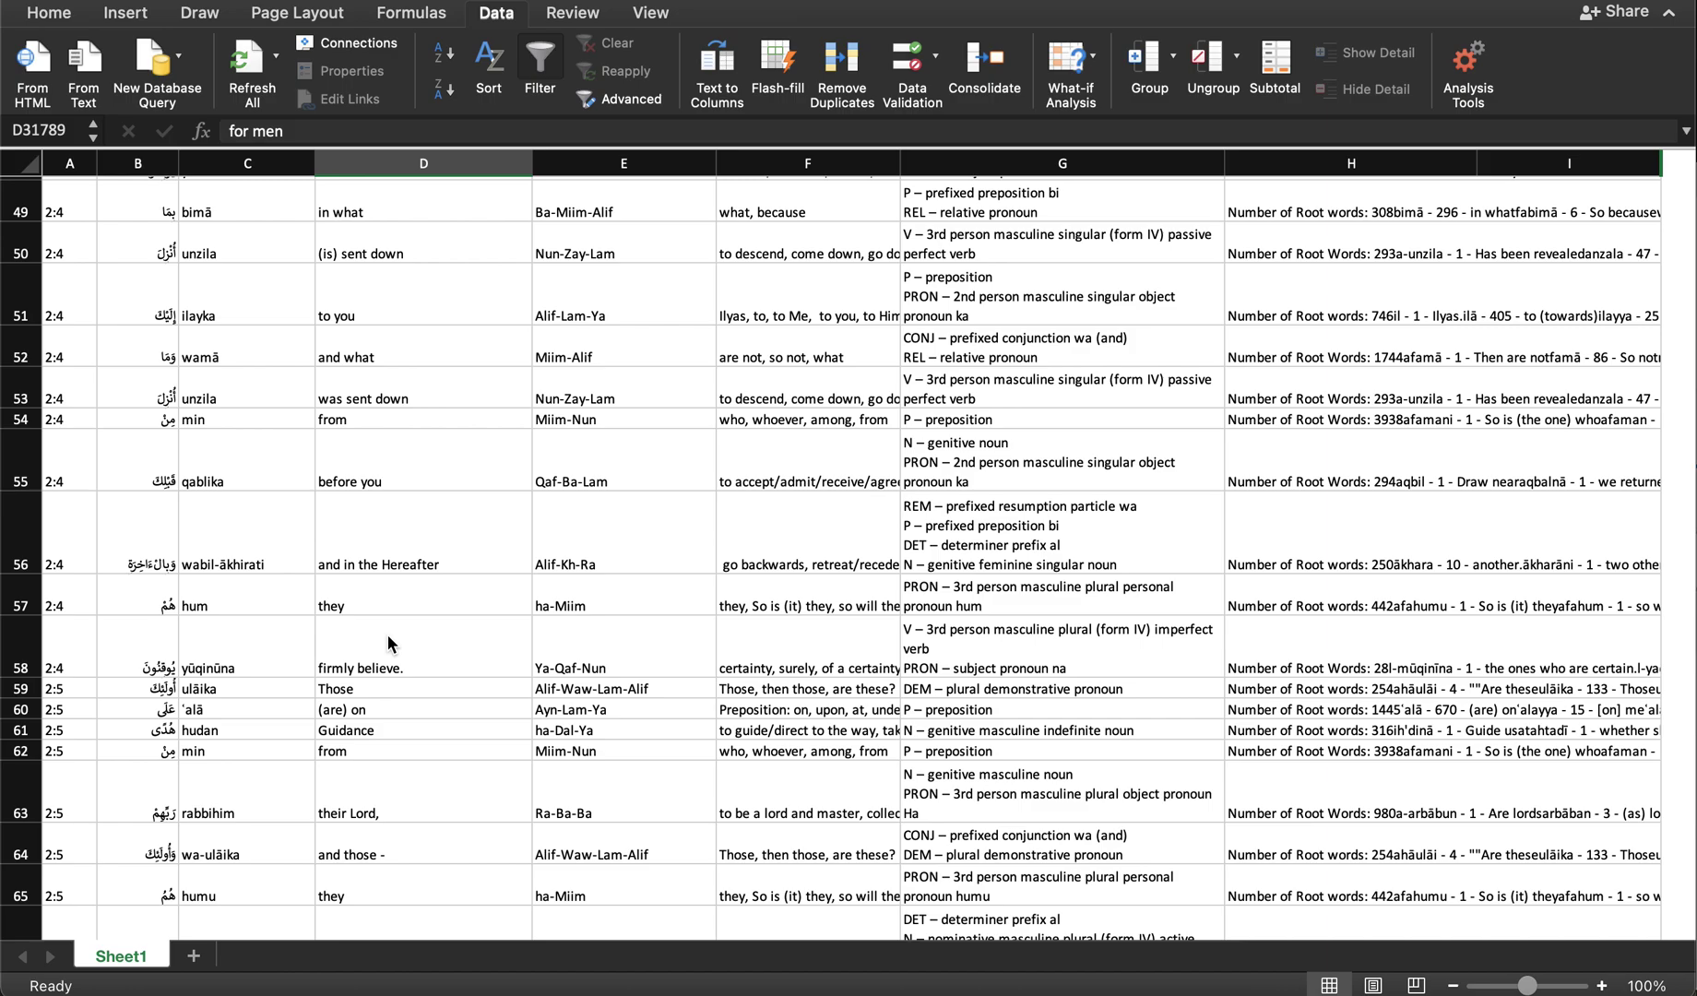
Step: Move down column D and extend a selection from 'Verily,' down to row 31806
key(Down)
key(Down)
key(Down)
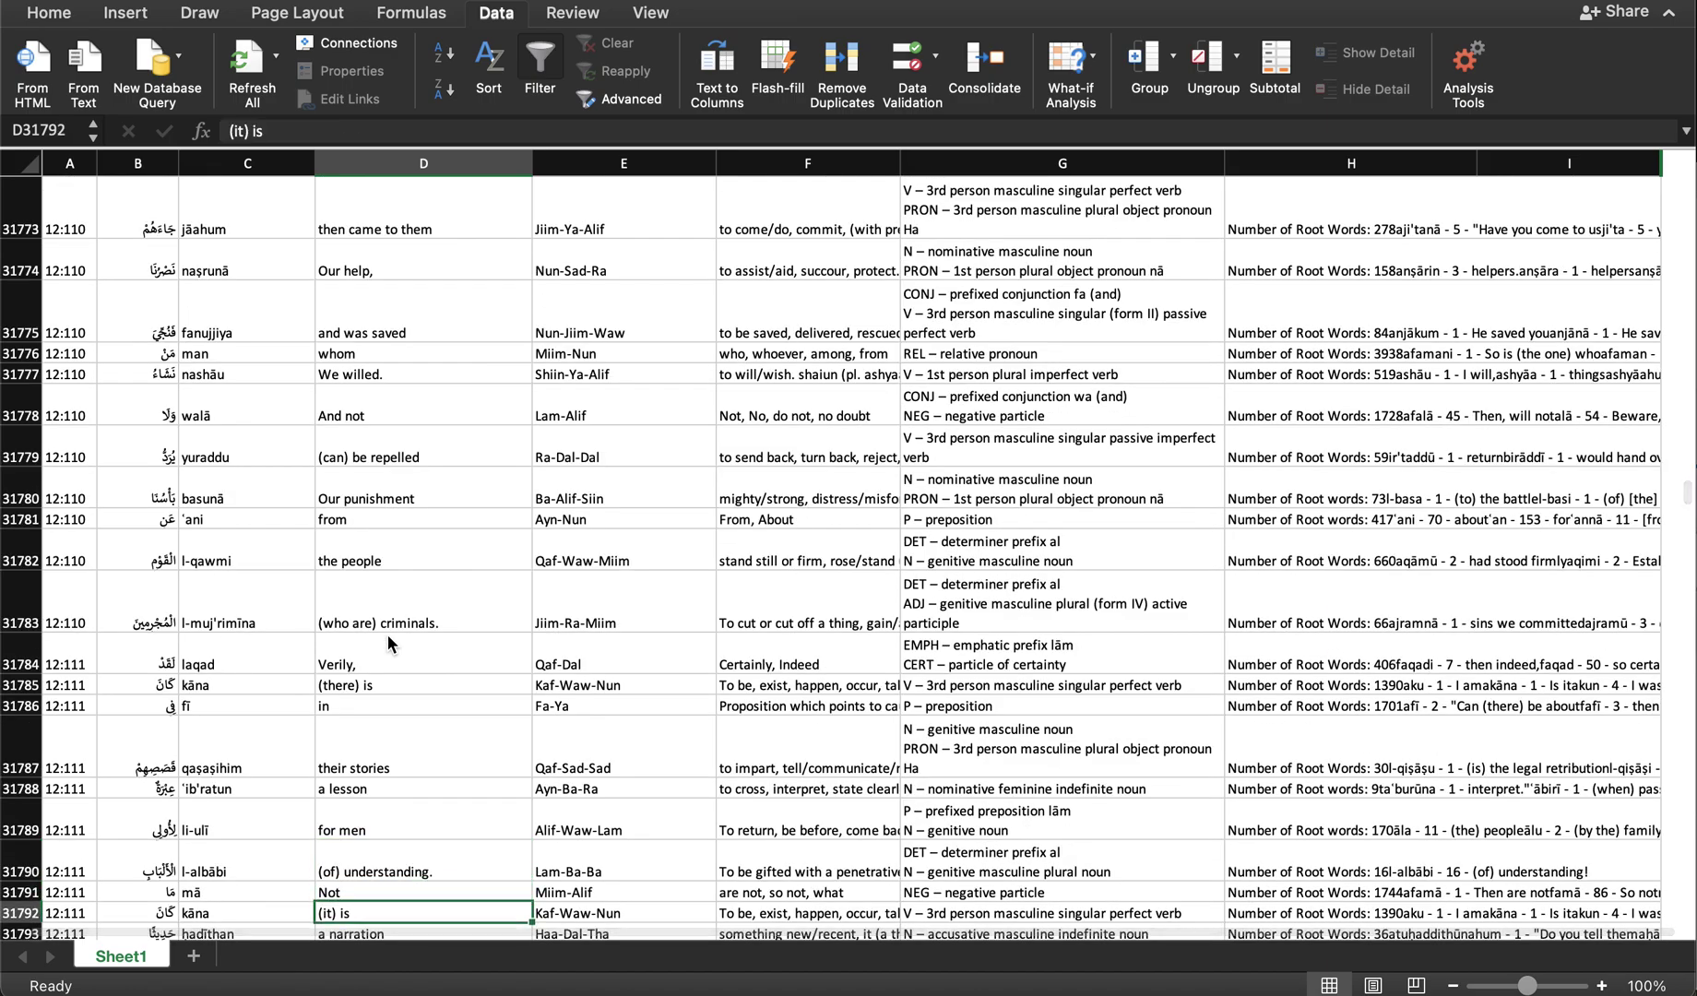
key(Down)
key(Down)
key(Down)
key(Down)
key(Down)
key(Down)
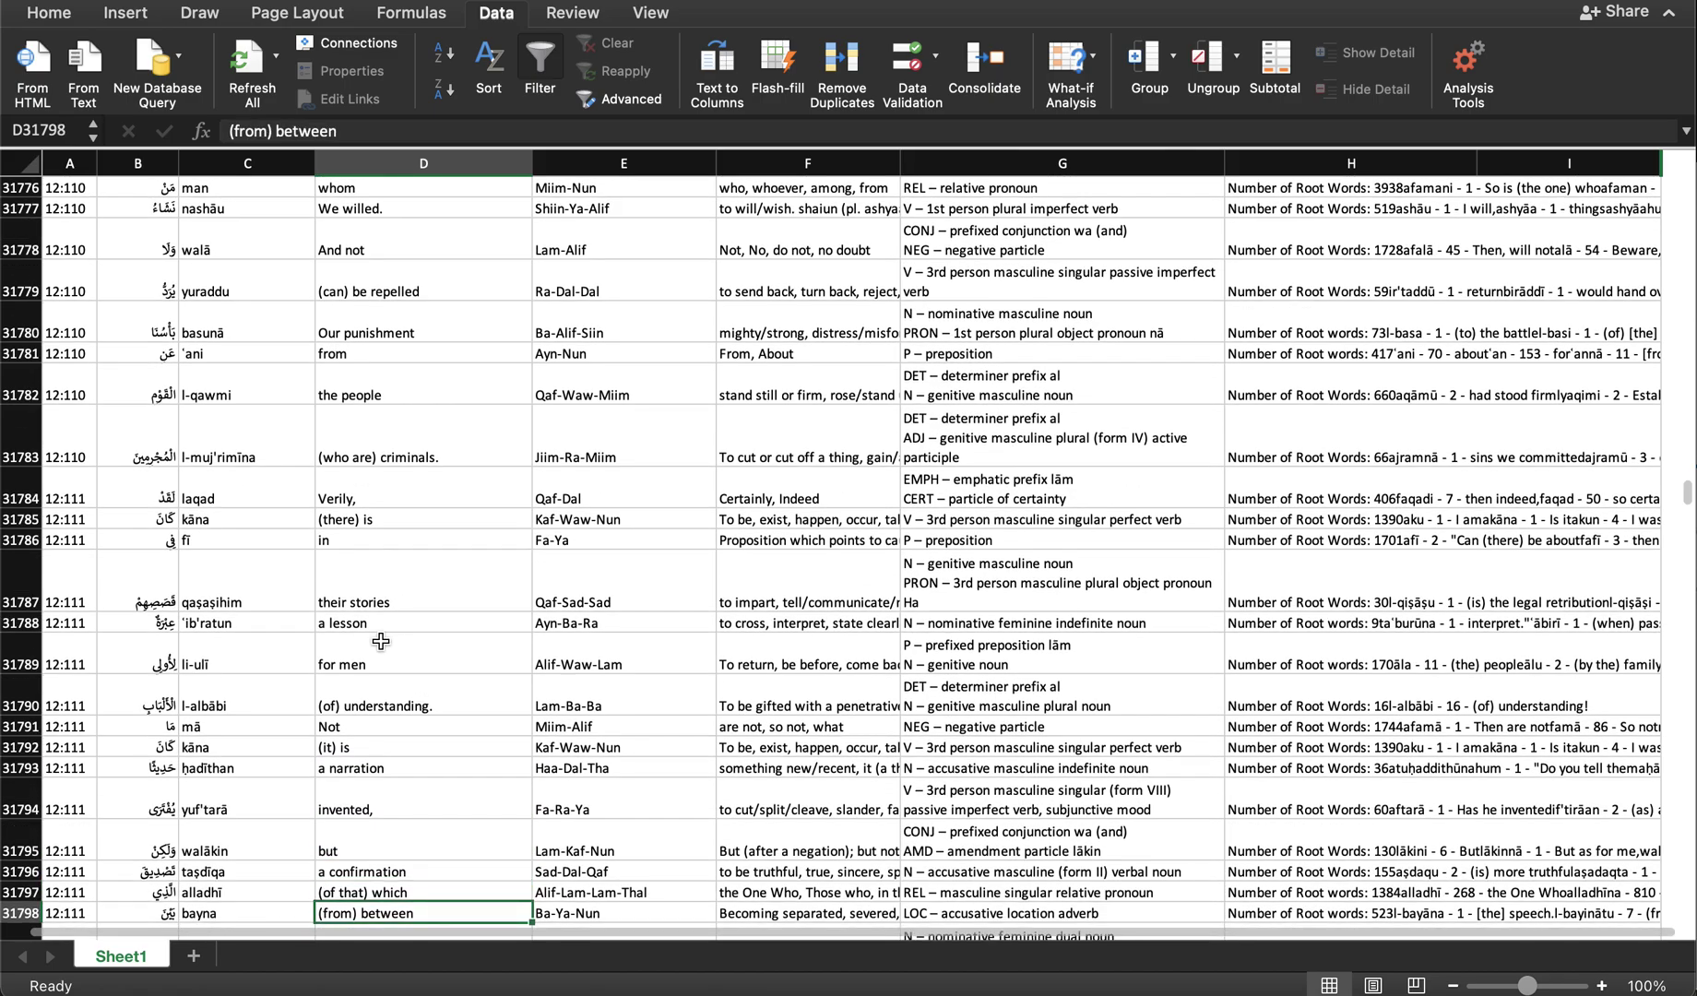
click(338, 484)
scroll(423, 670, down, 5)
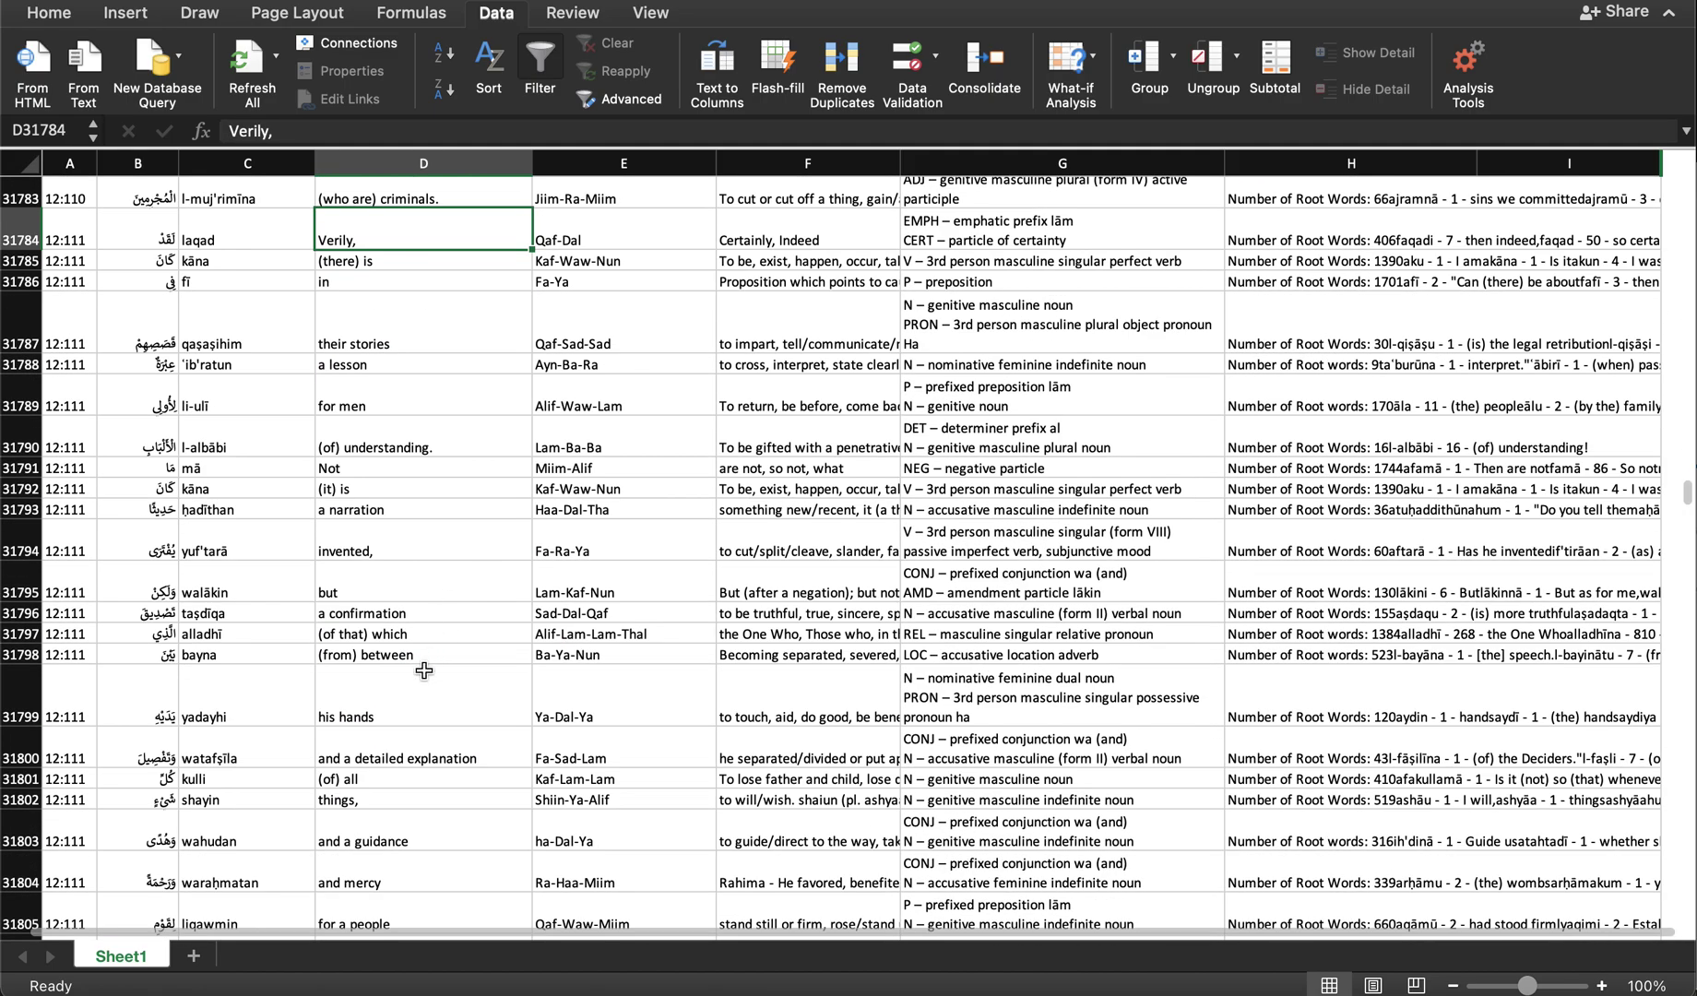
scroll(446, 816, down, 5)
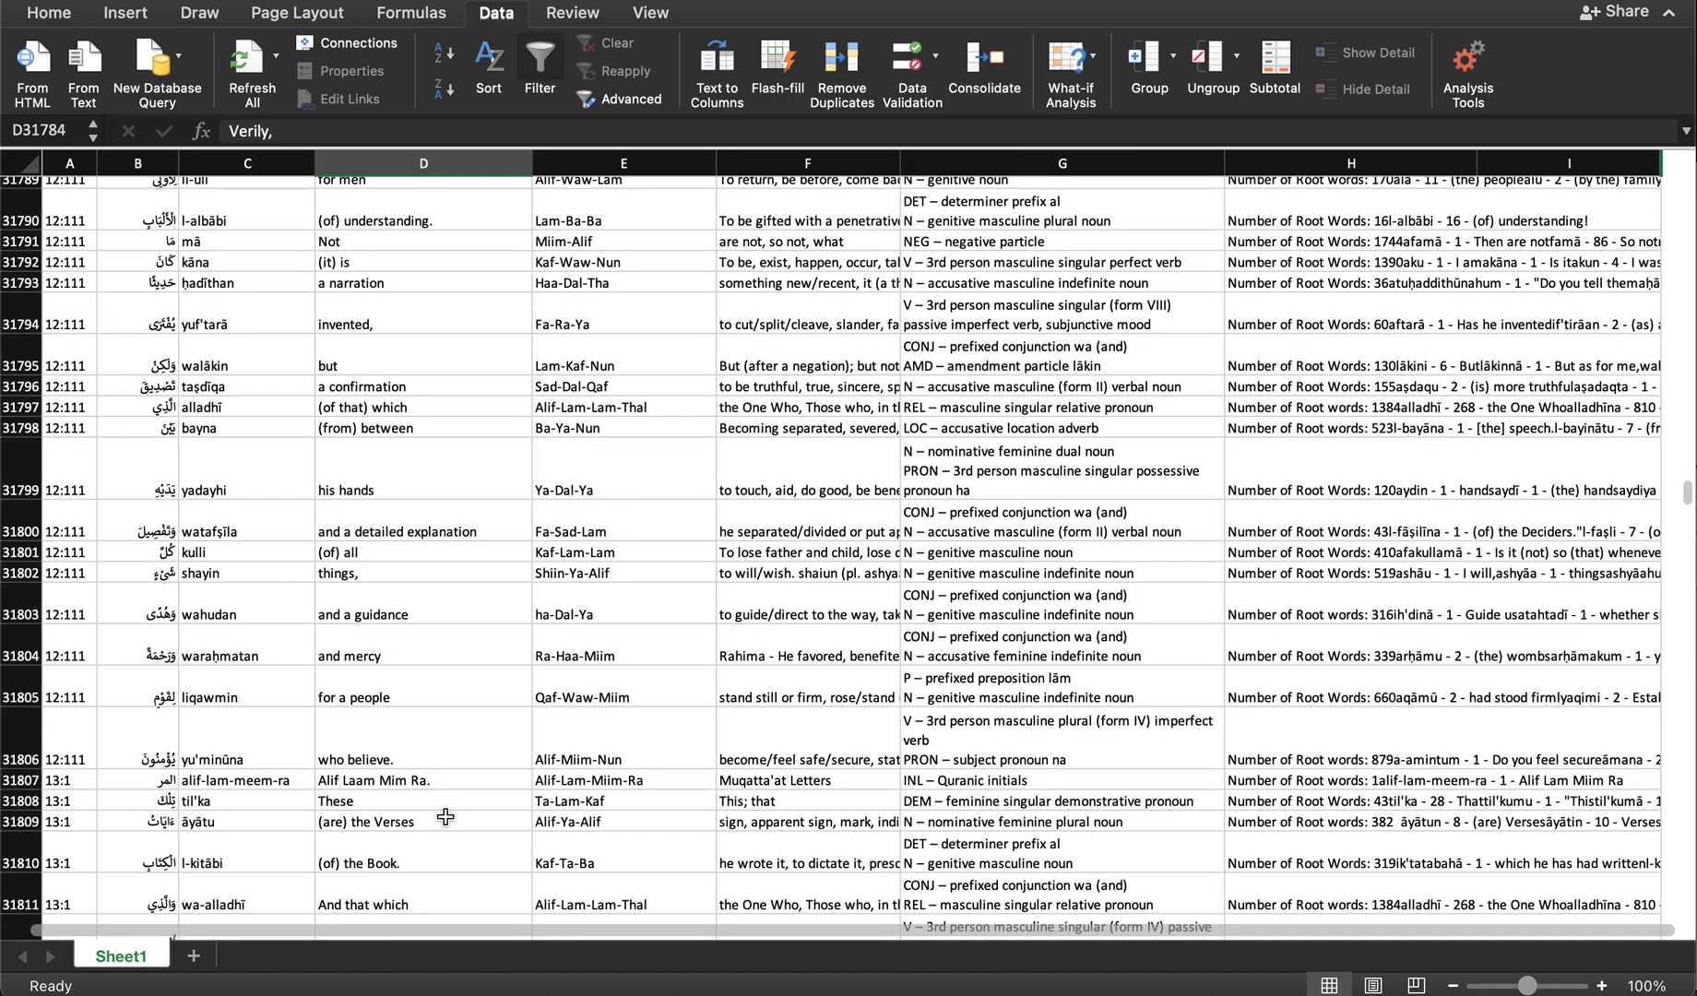
shift+click(477, 751)
scroll(554, 729, up, 2)
scroll(554, 729, up, 8)
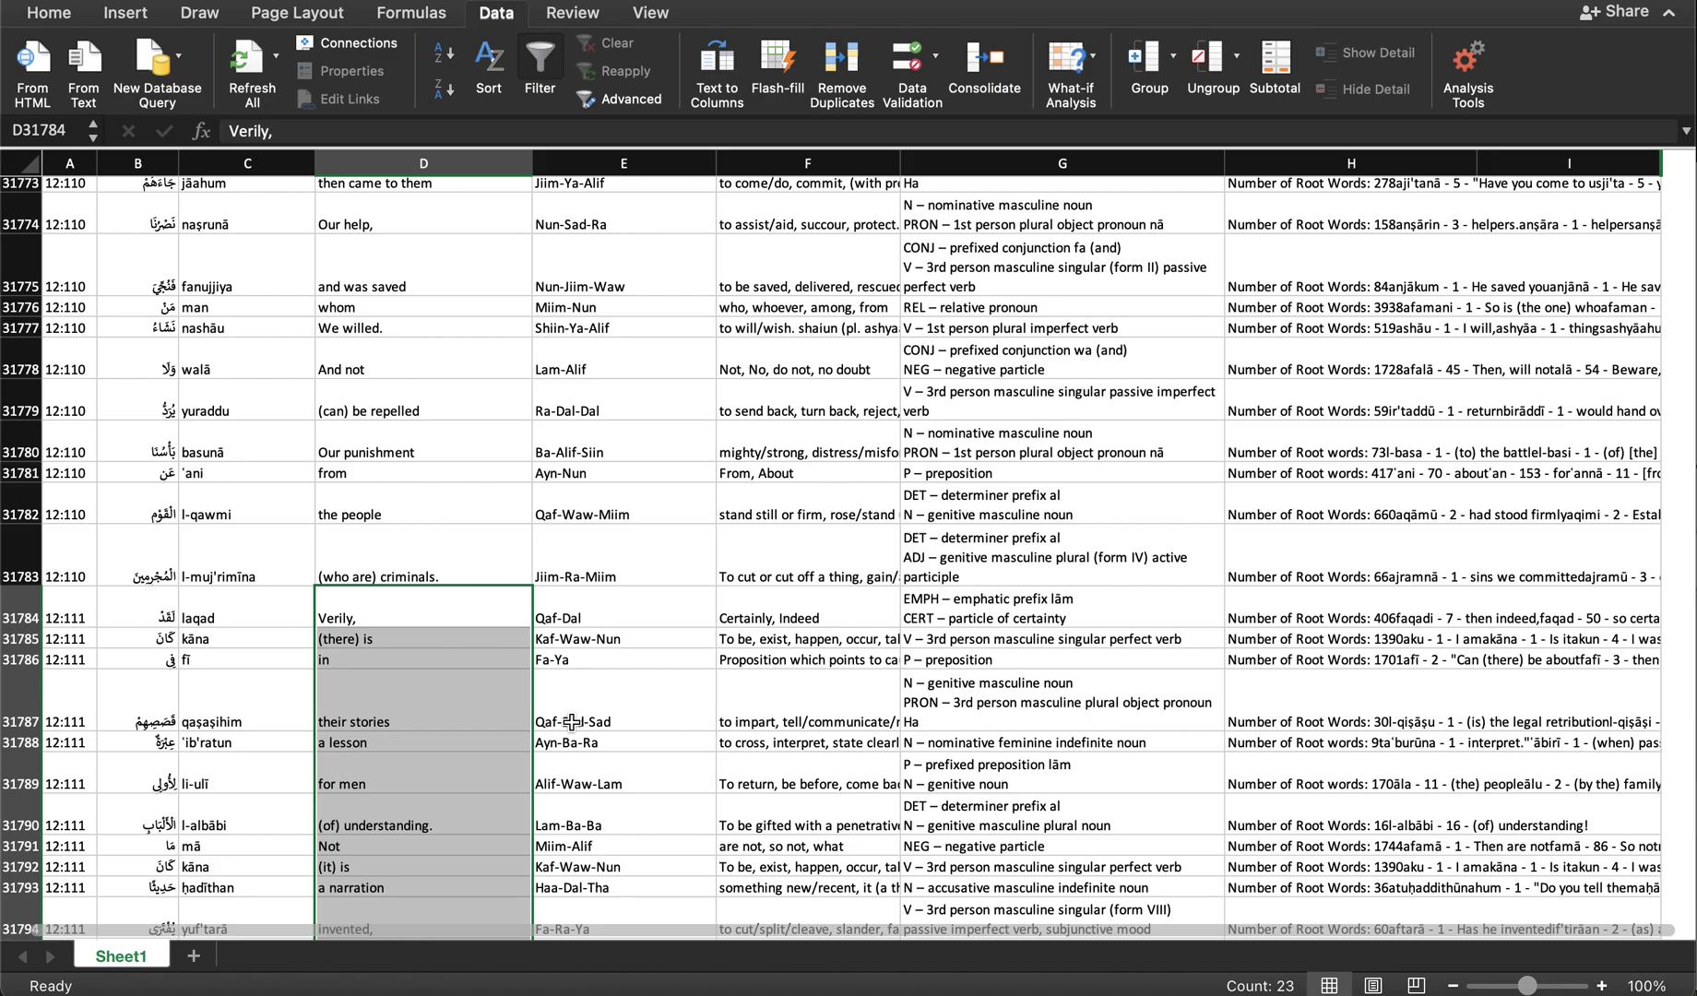
Step: Select the Qaf-Dal root cell and extend the selection up column E to row 1
click(574, 620)
scroll(573, 621, up, 2)
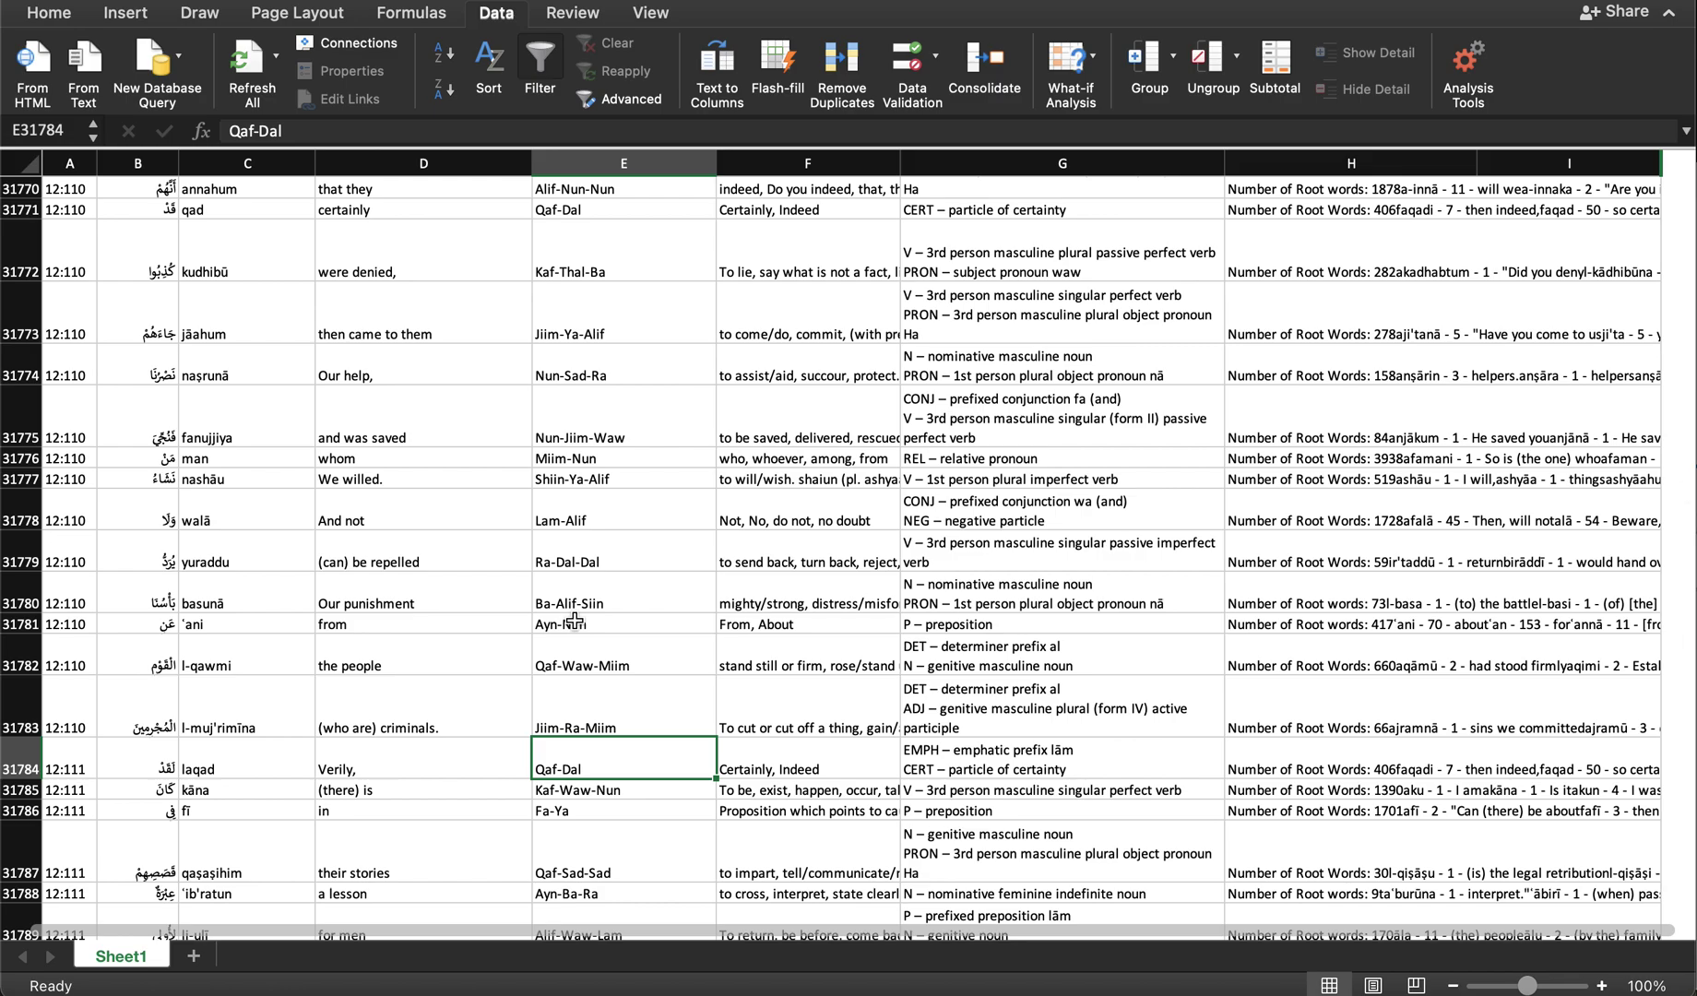
key(ctrl+shift+Up)
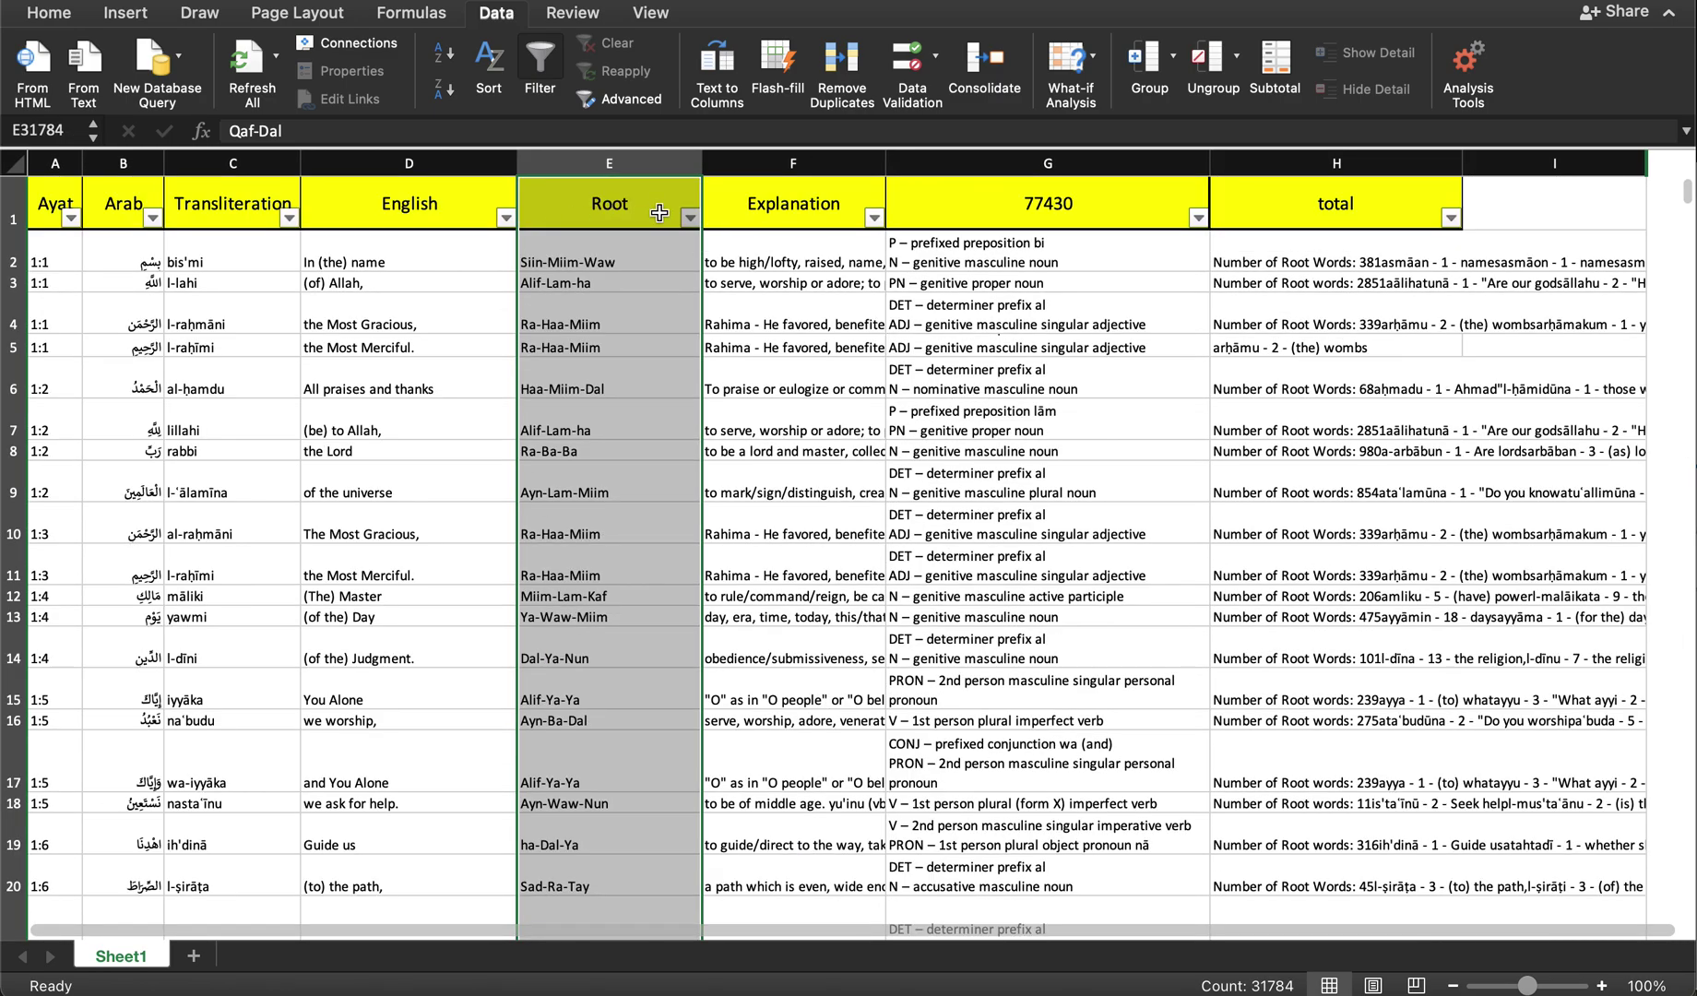
Step: On the View tab, toggle the sheet Split on and off several times
click(569, 209)
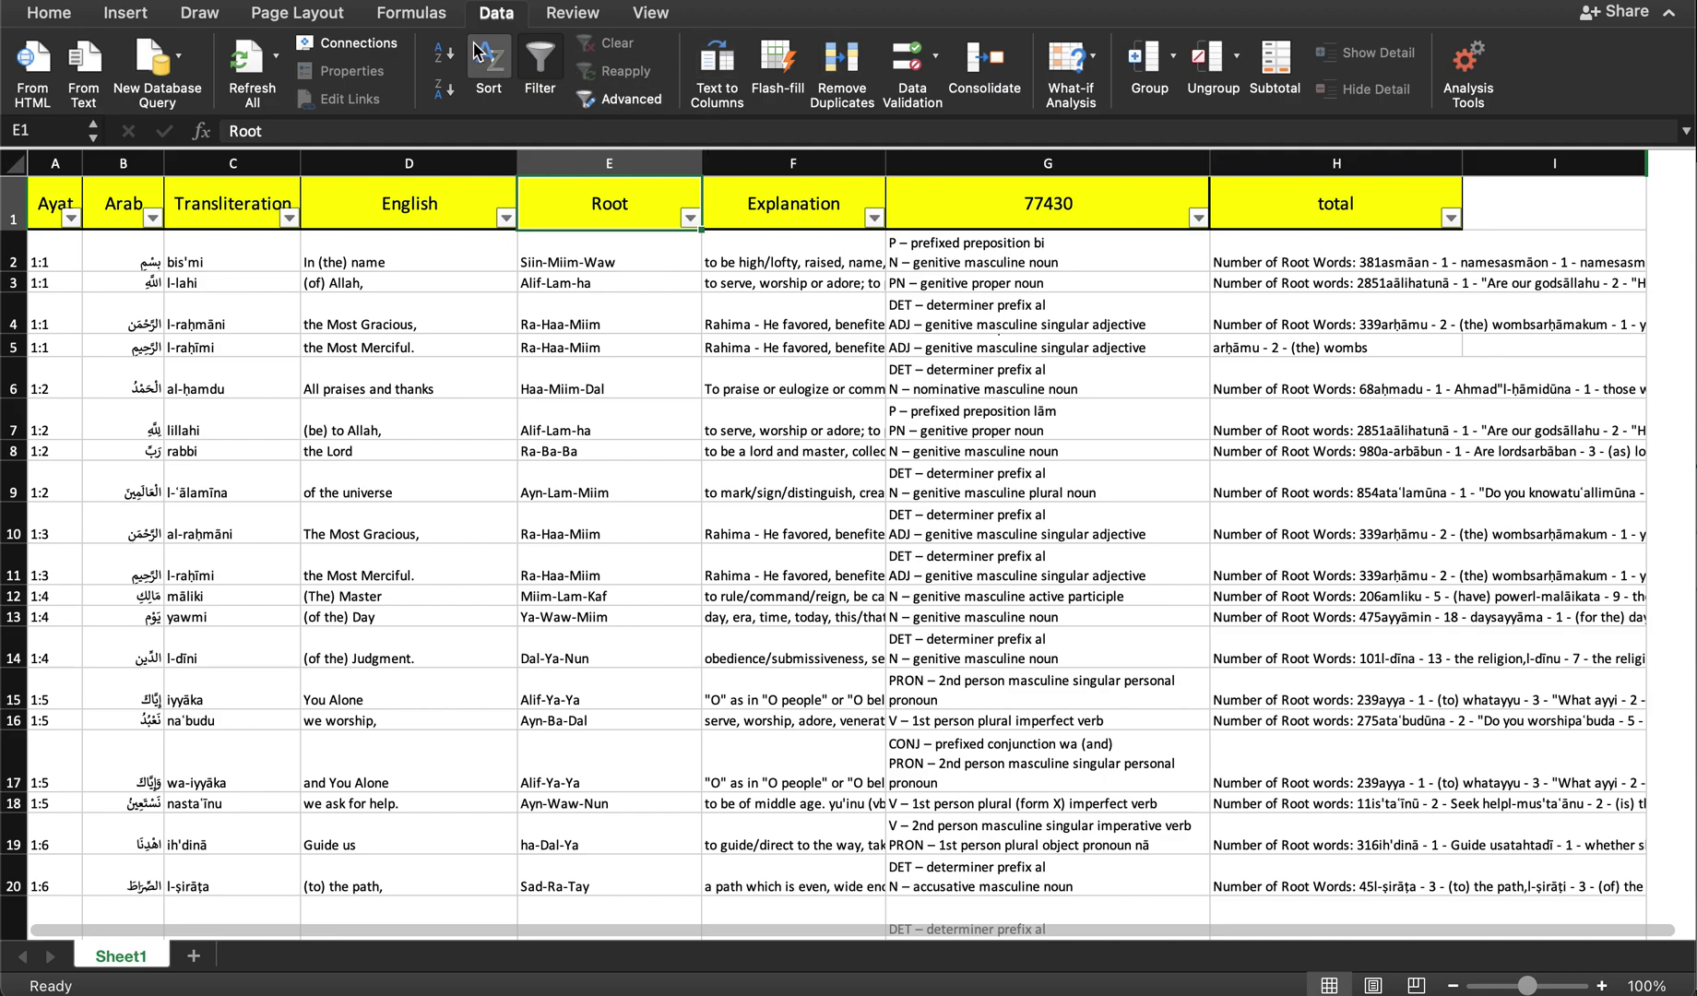
click(572, 13)
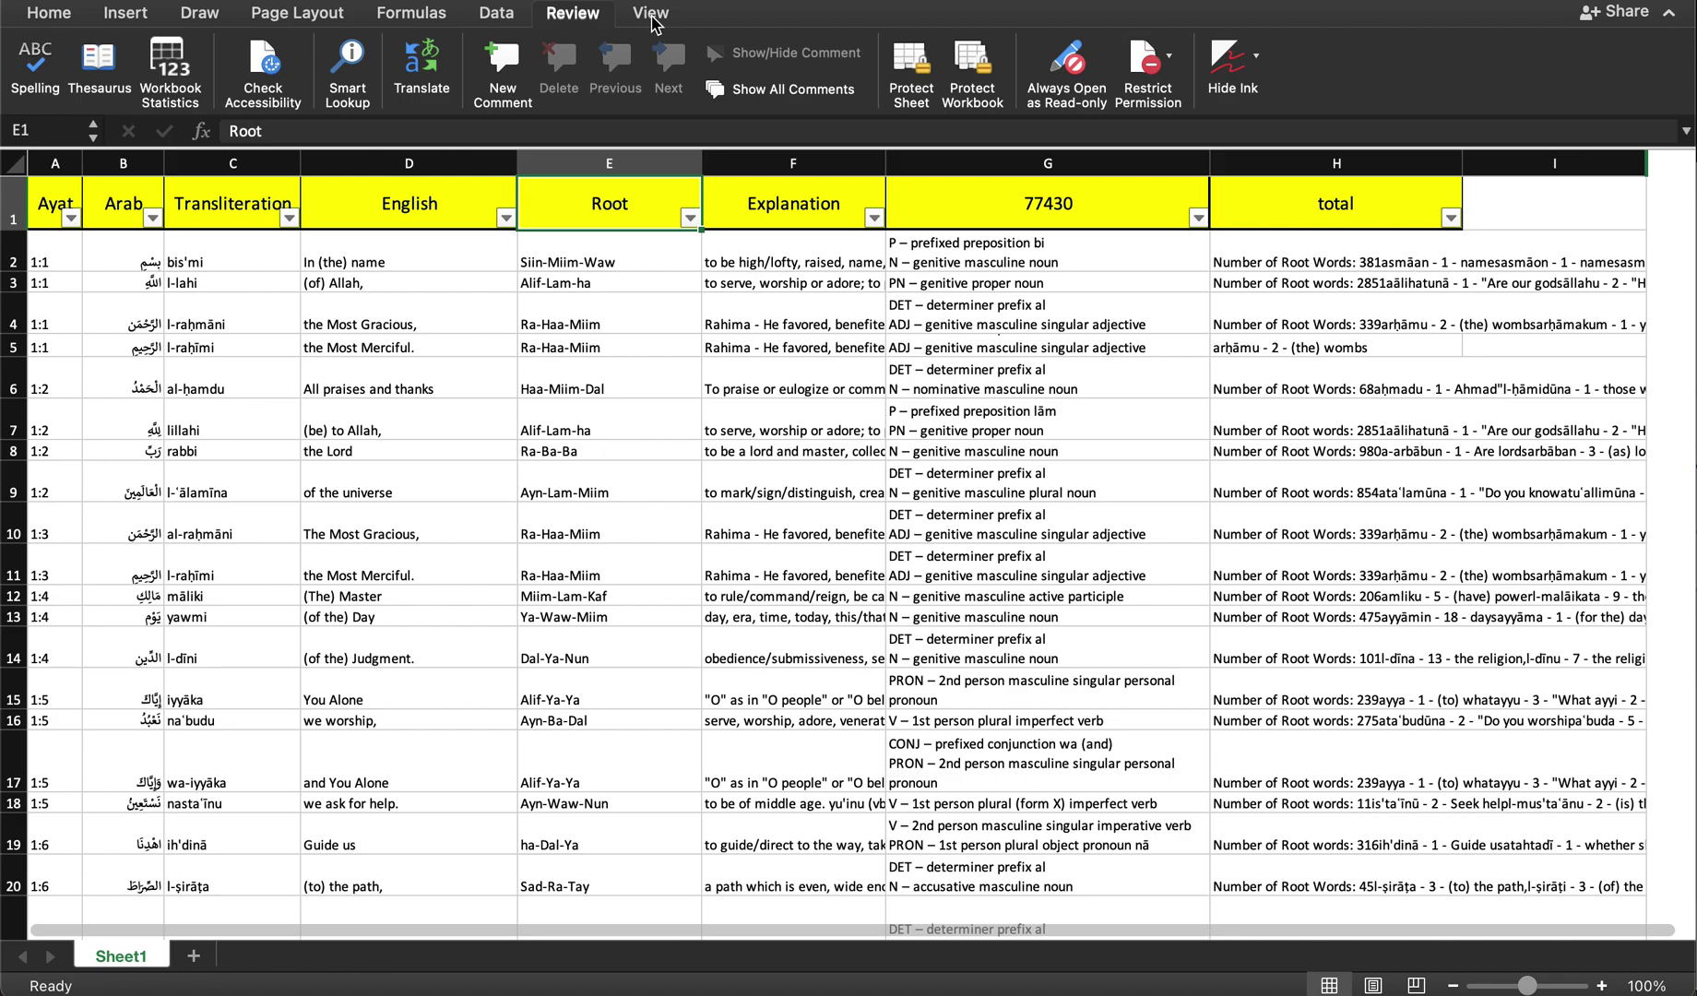
click(651, 15)
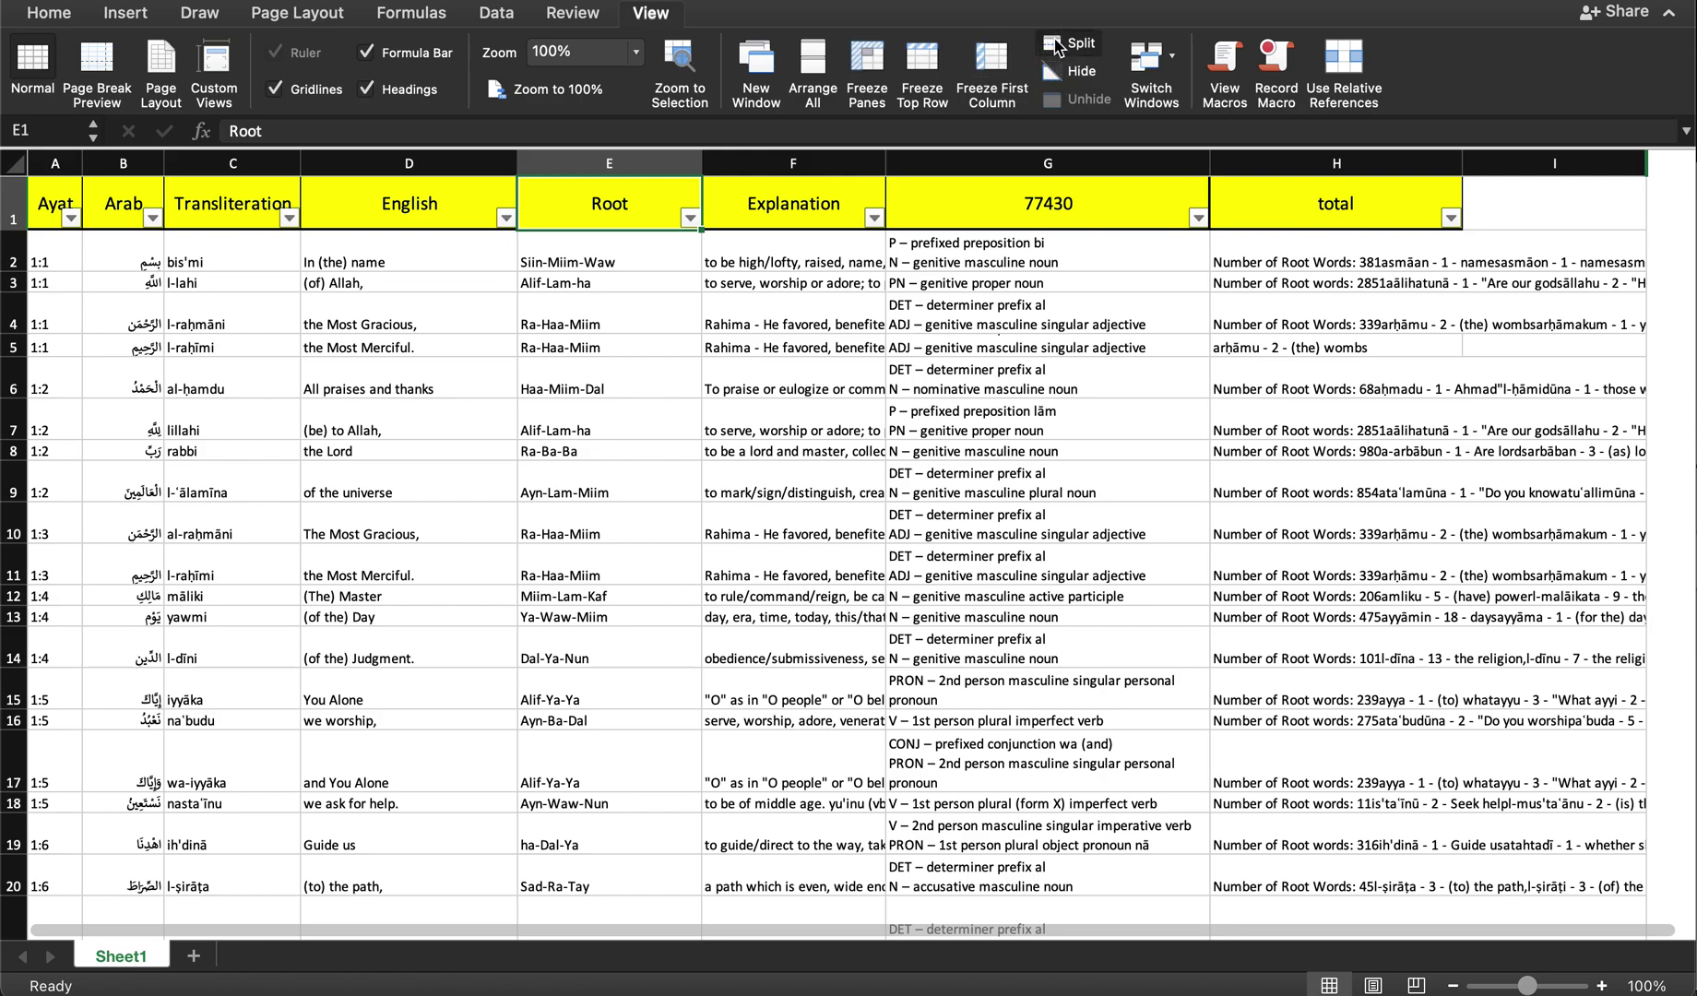
click(1058, 49)
click(1058, 48)
click(1057, 49)
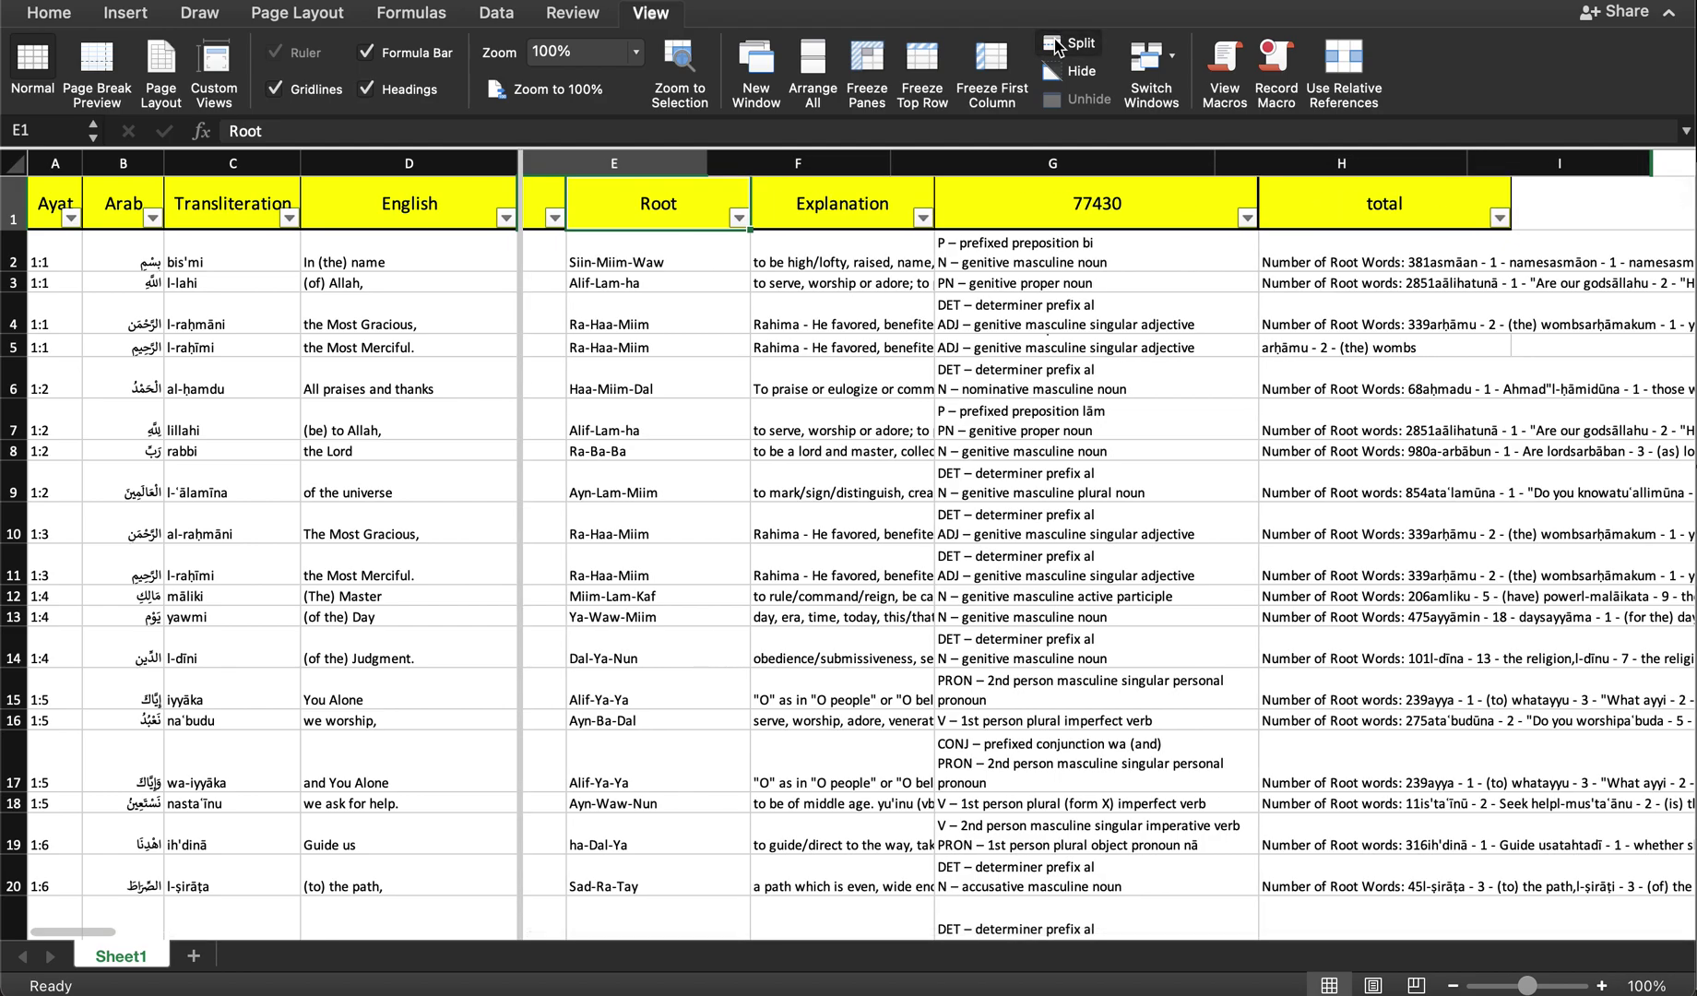
click(1058, 49)
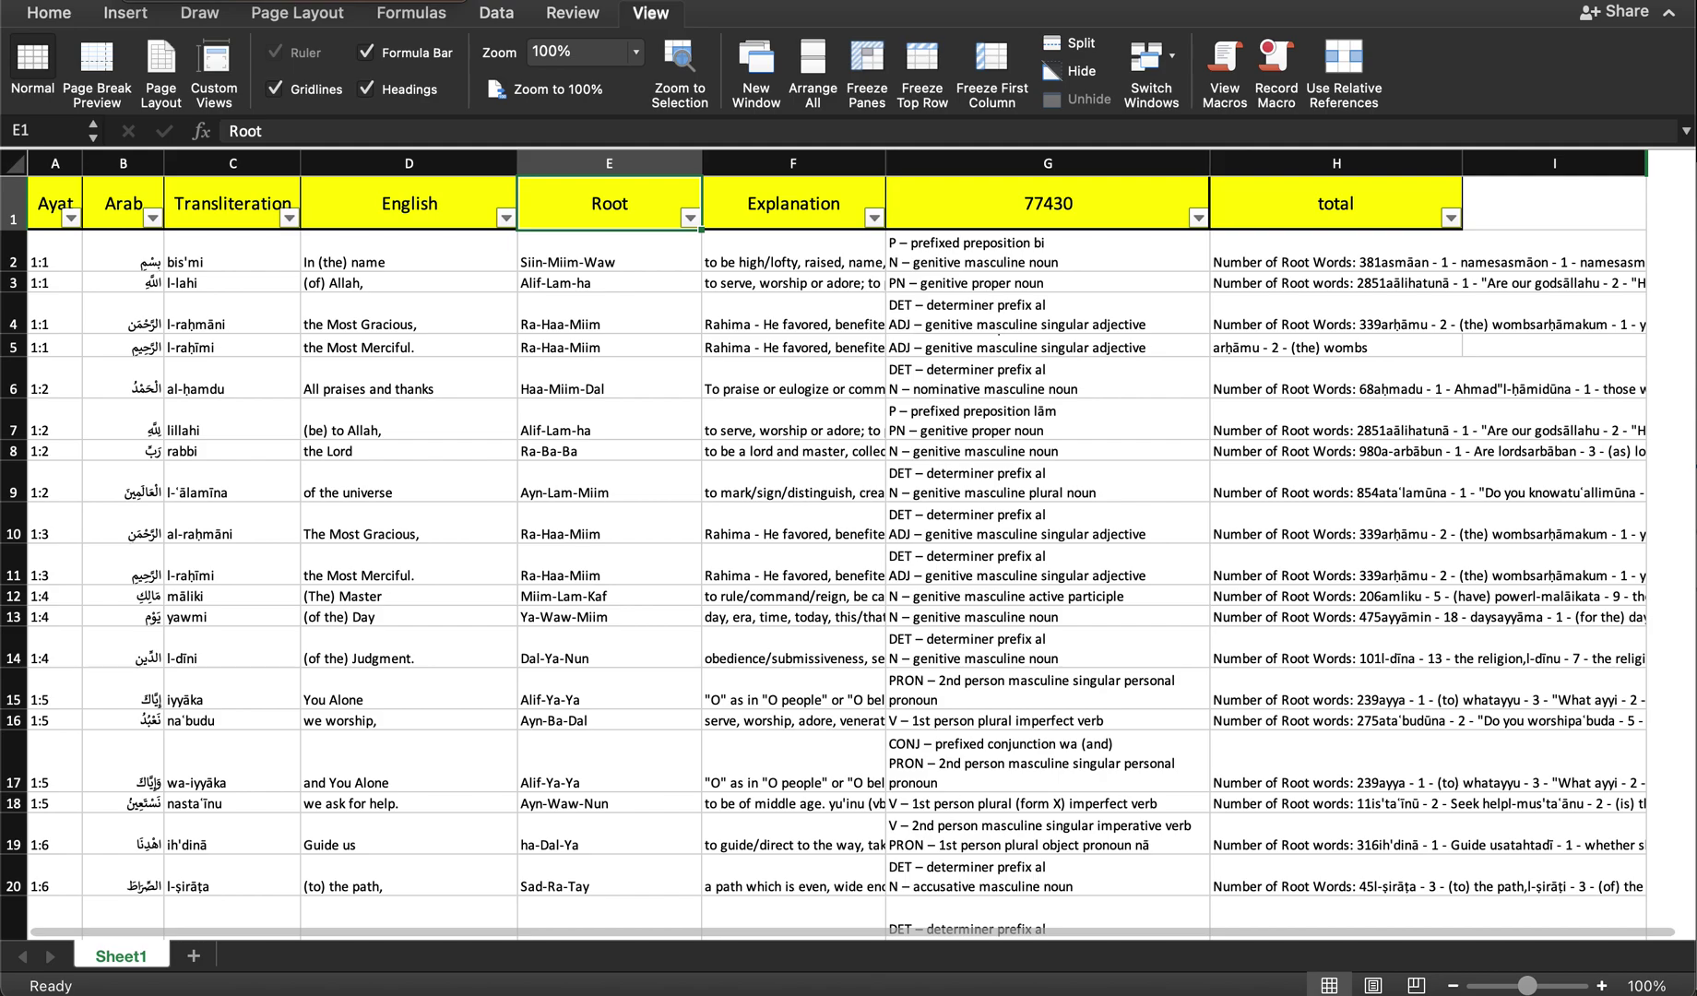
click(1058, 49)
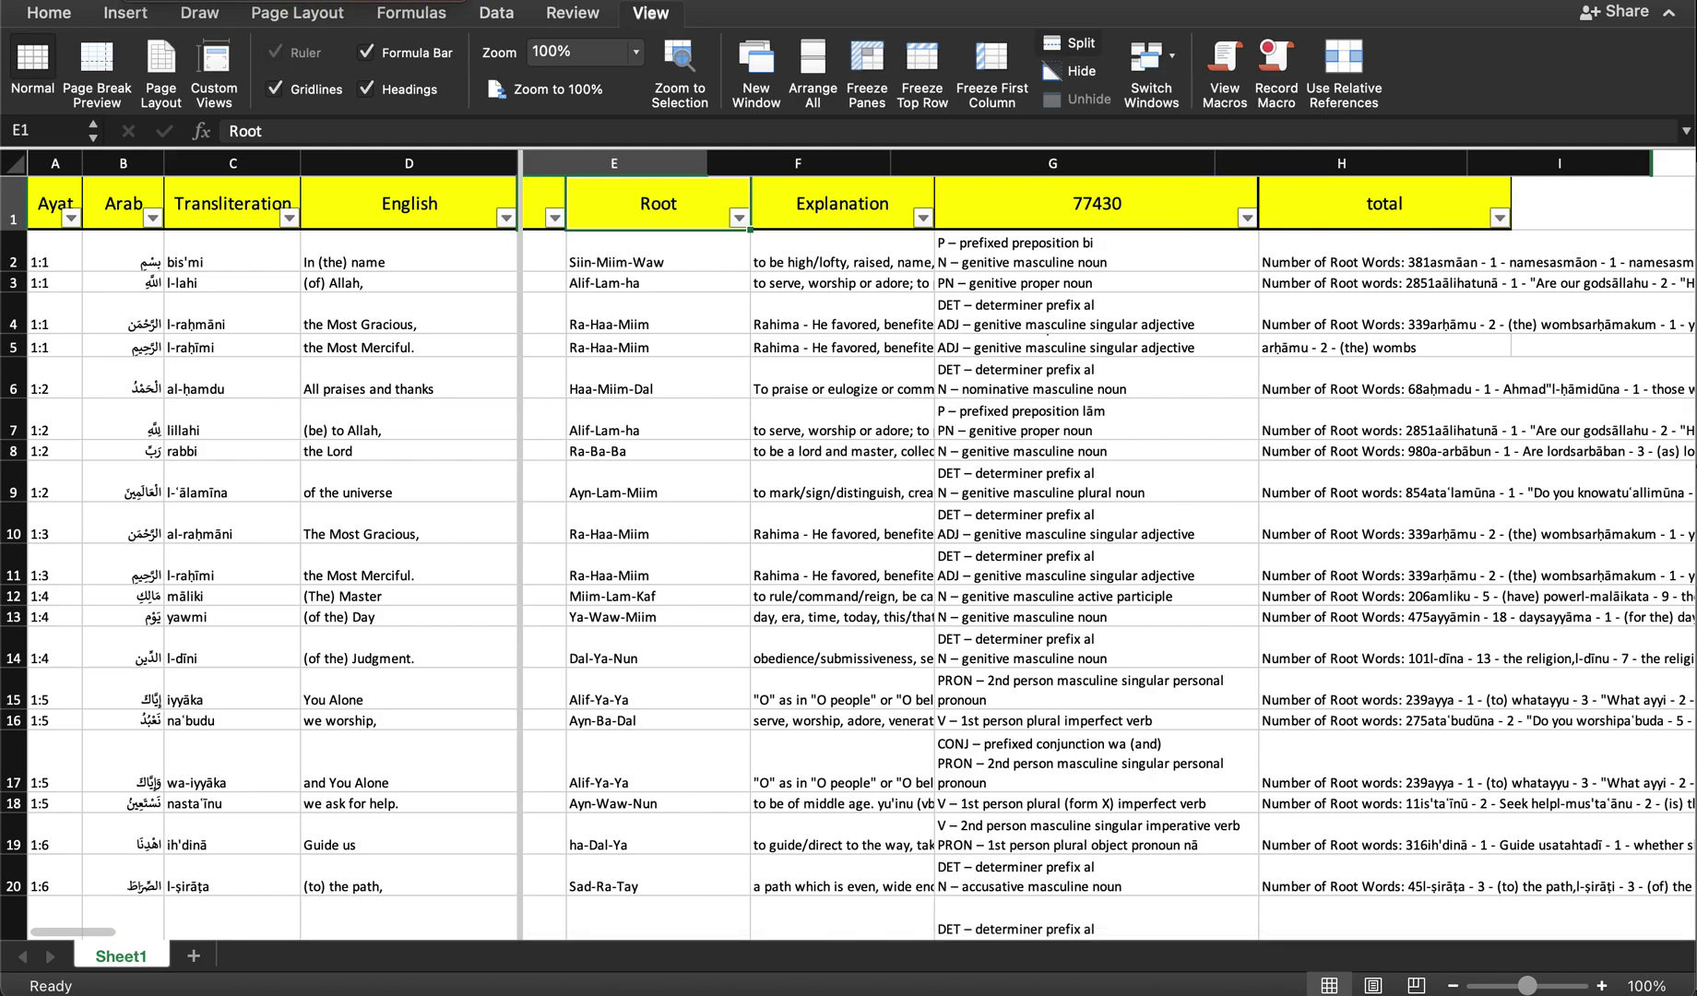
click(1058, 49)
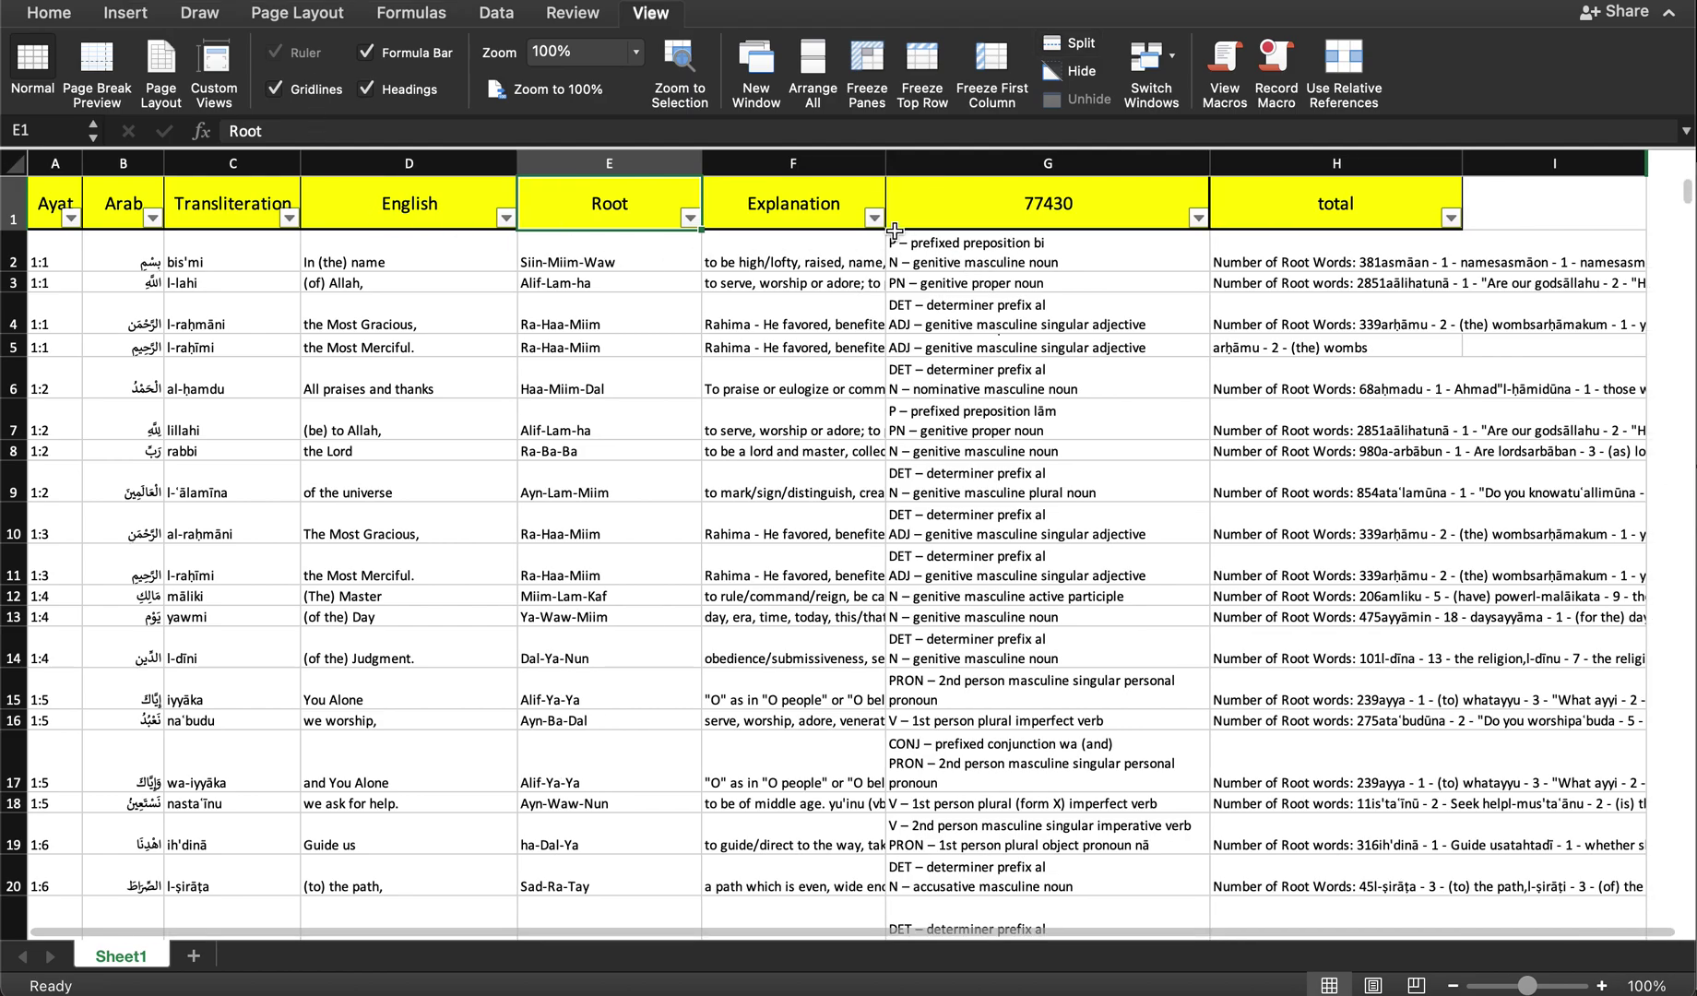
Step: Split the sheet from A1, move the horizontal divider under the header and remove the vertical one
click(76, 192)
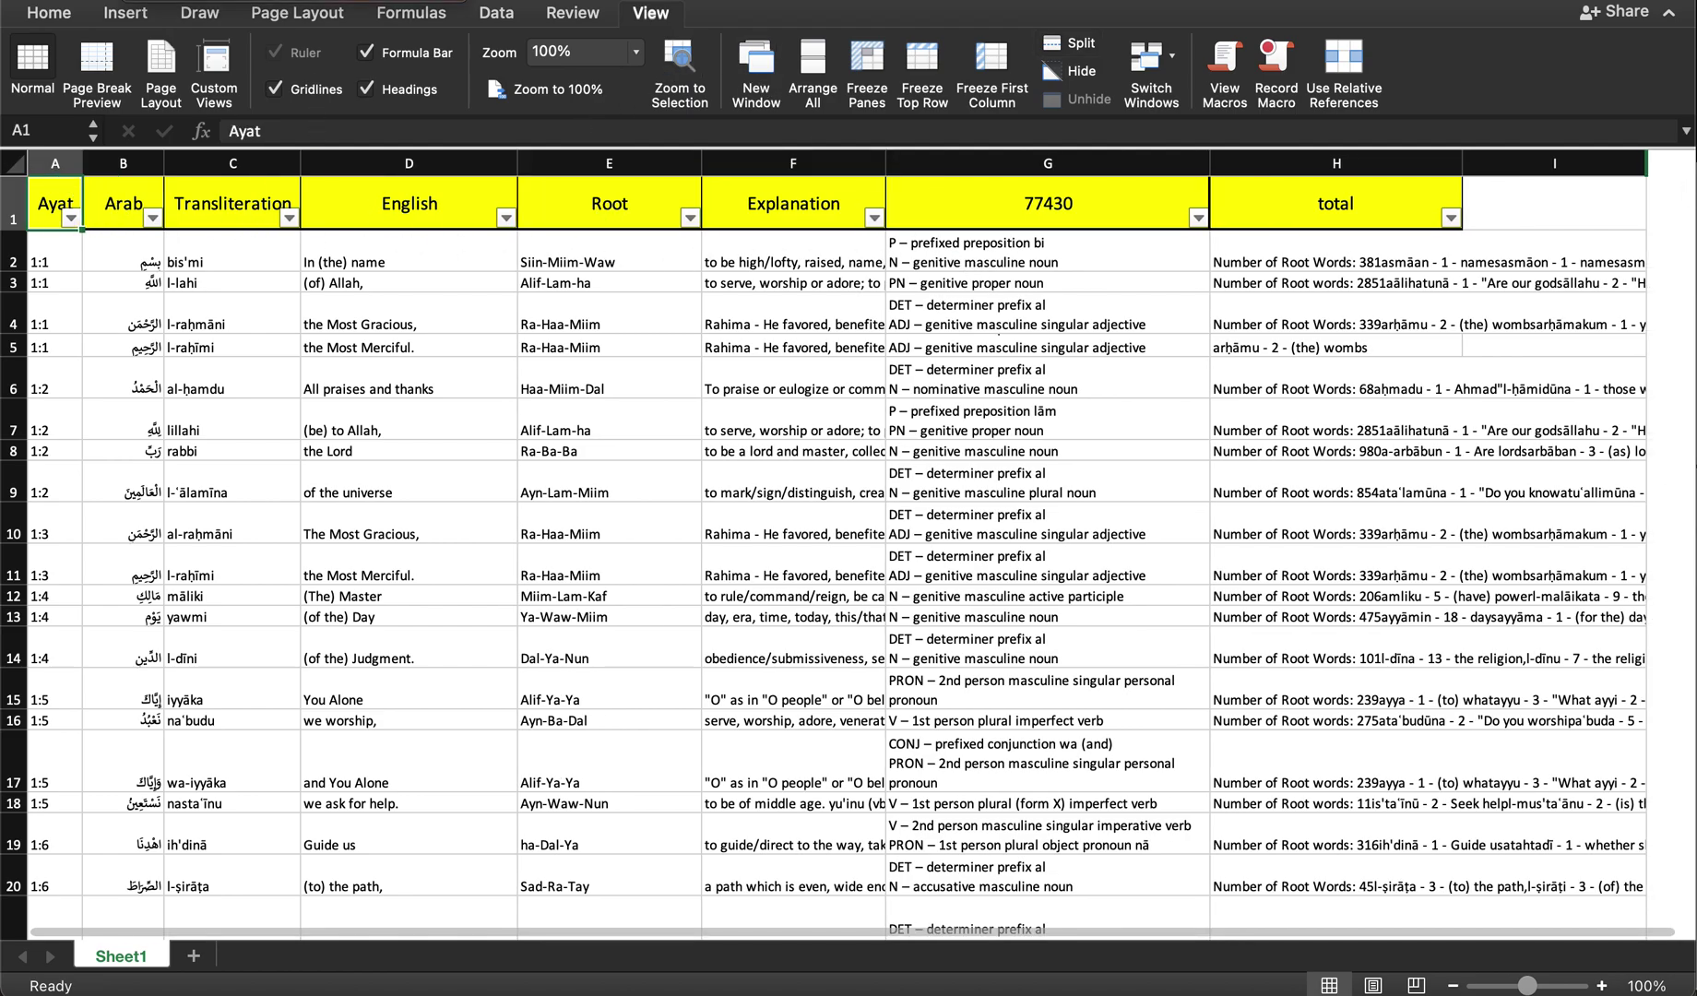
click(1072, 42)
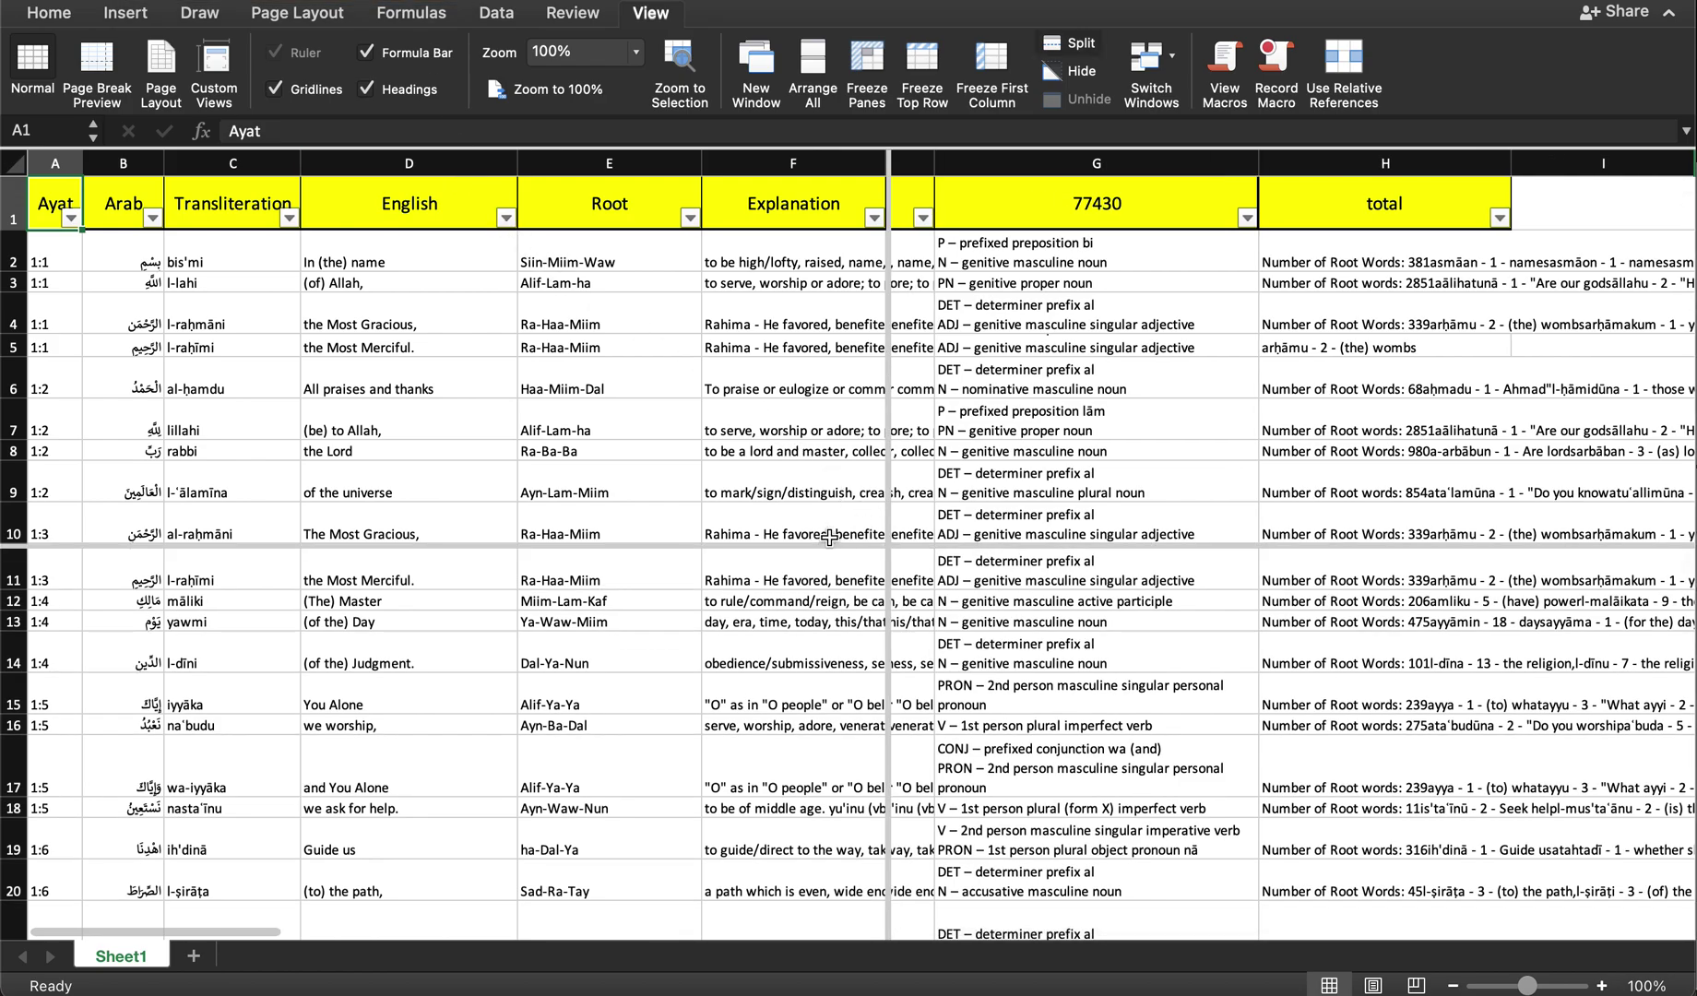
drag(845, 545, 902, 230)
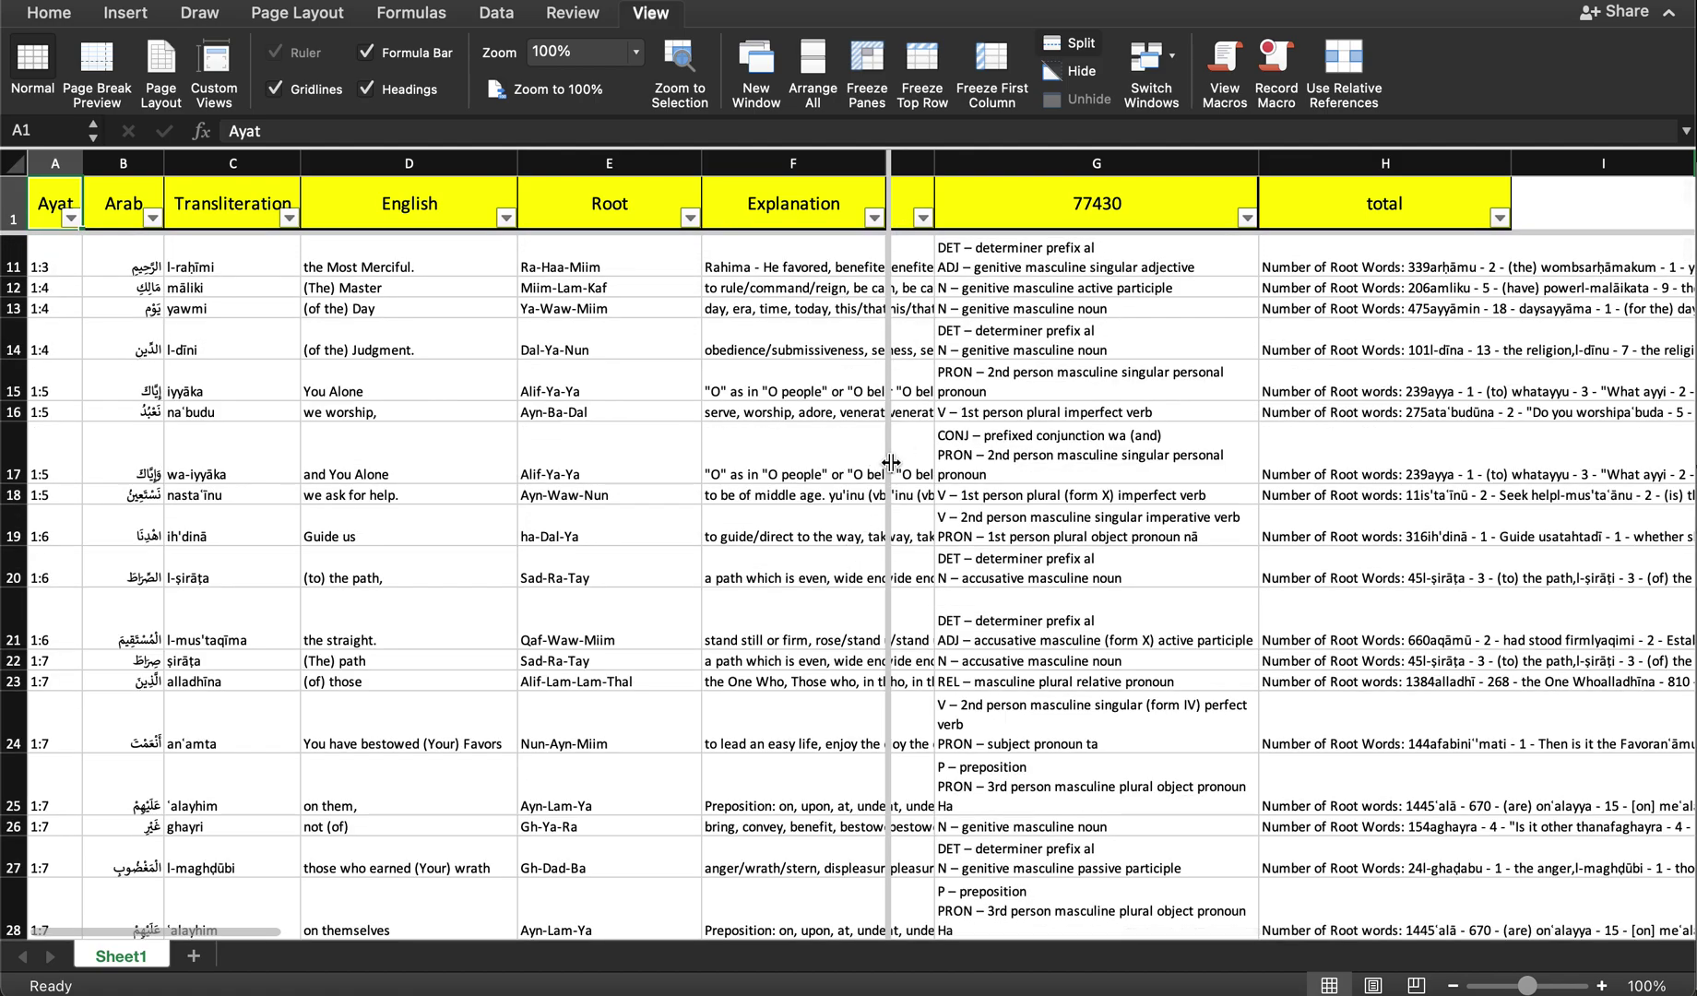
drag(887, 461, 18, 470)
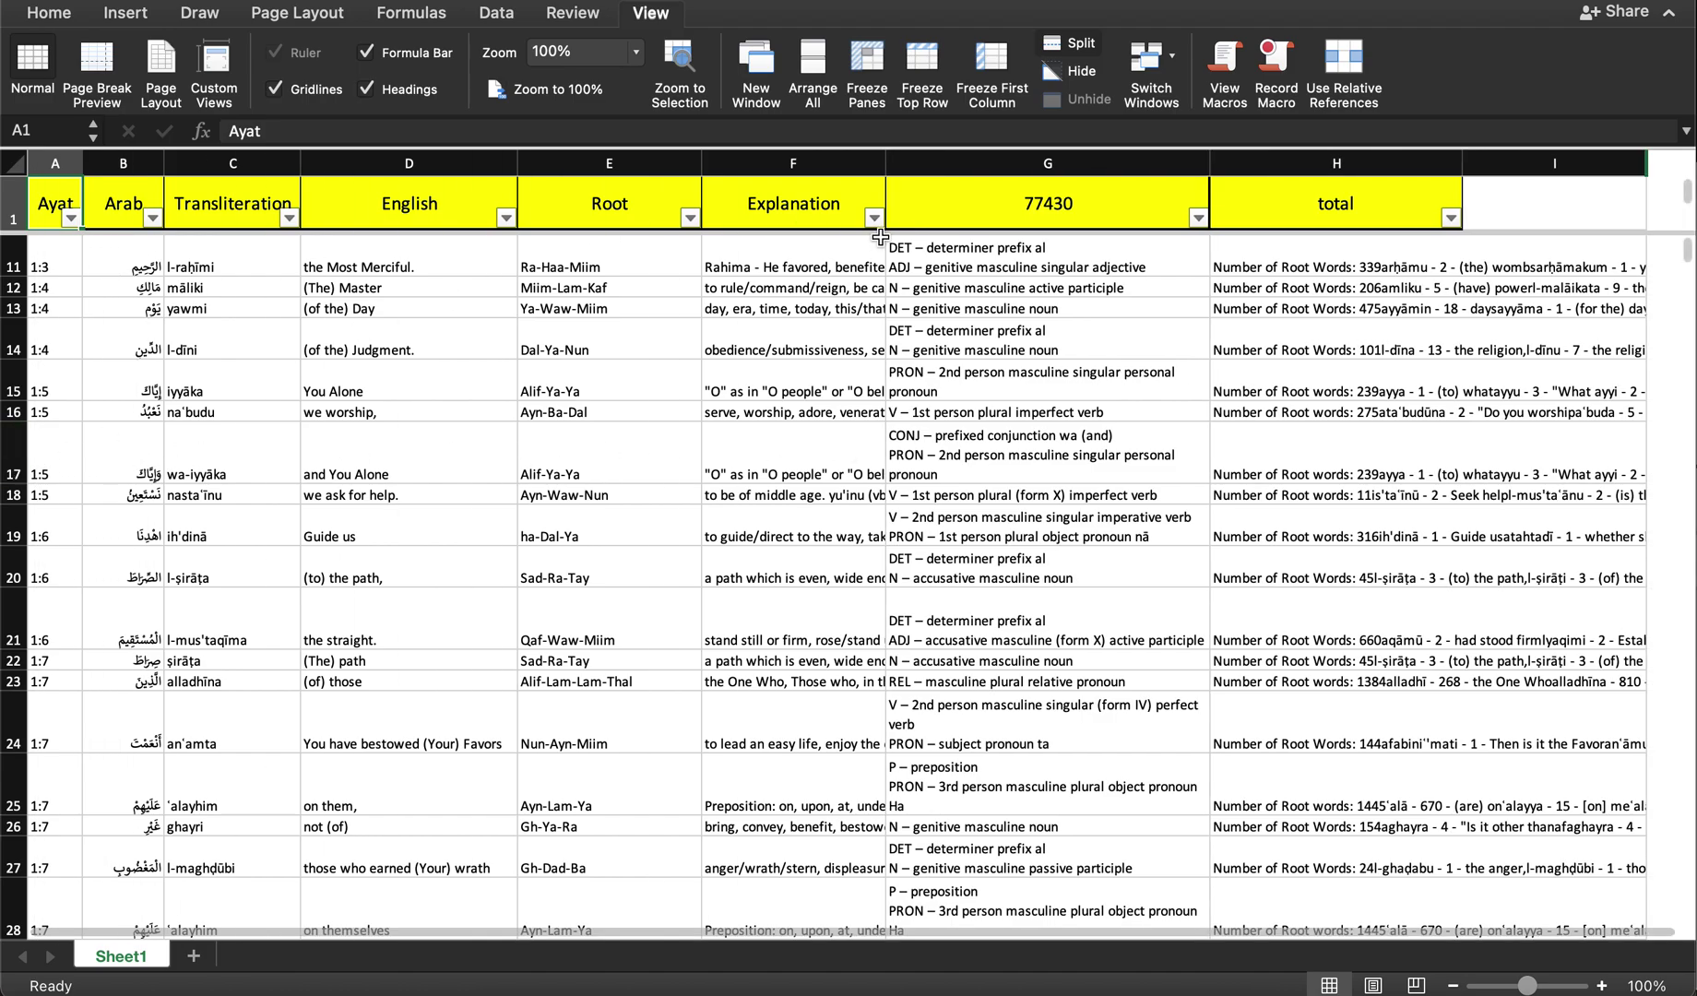
drag(872, 229, 922, 590)
click(922, 387)
Step: Adjust the horizontal split down and back up so it sits just below header row 1
drag(867, 233, 898, 546)
scroll(644, 392, up, 10)
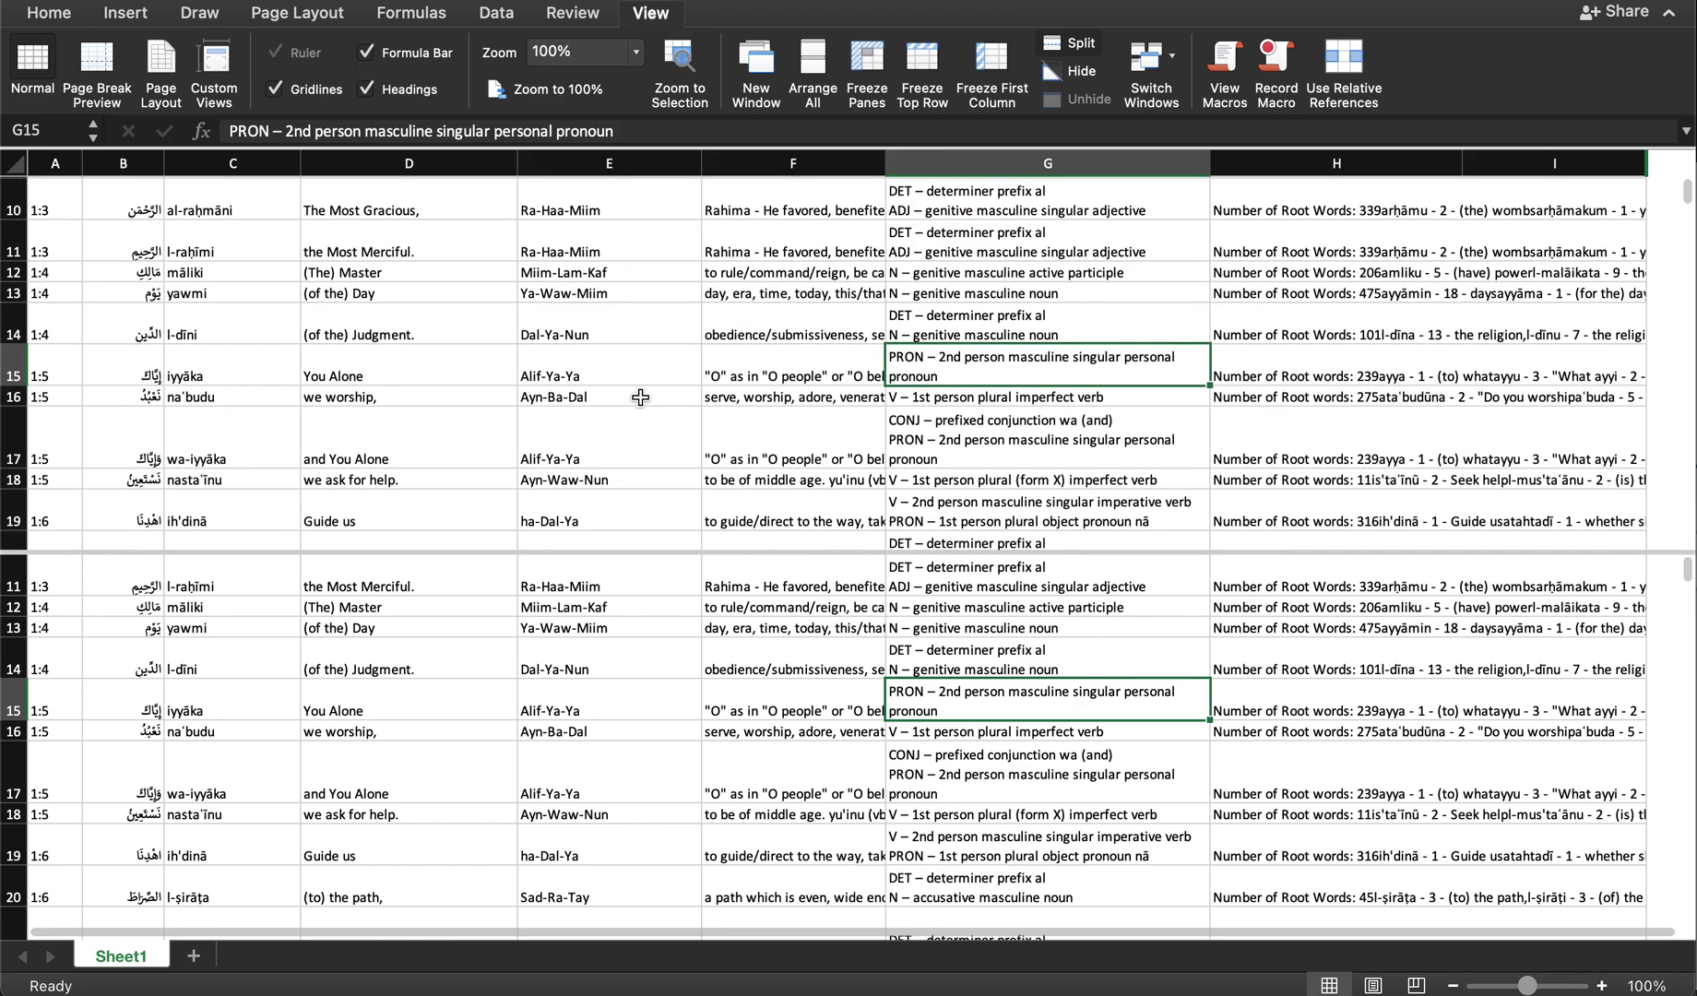
scroll(706, 638, up, 8)
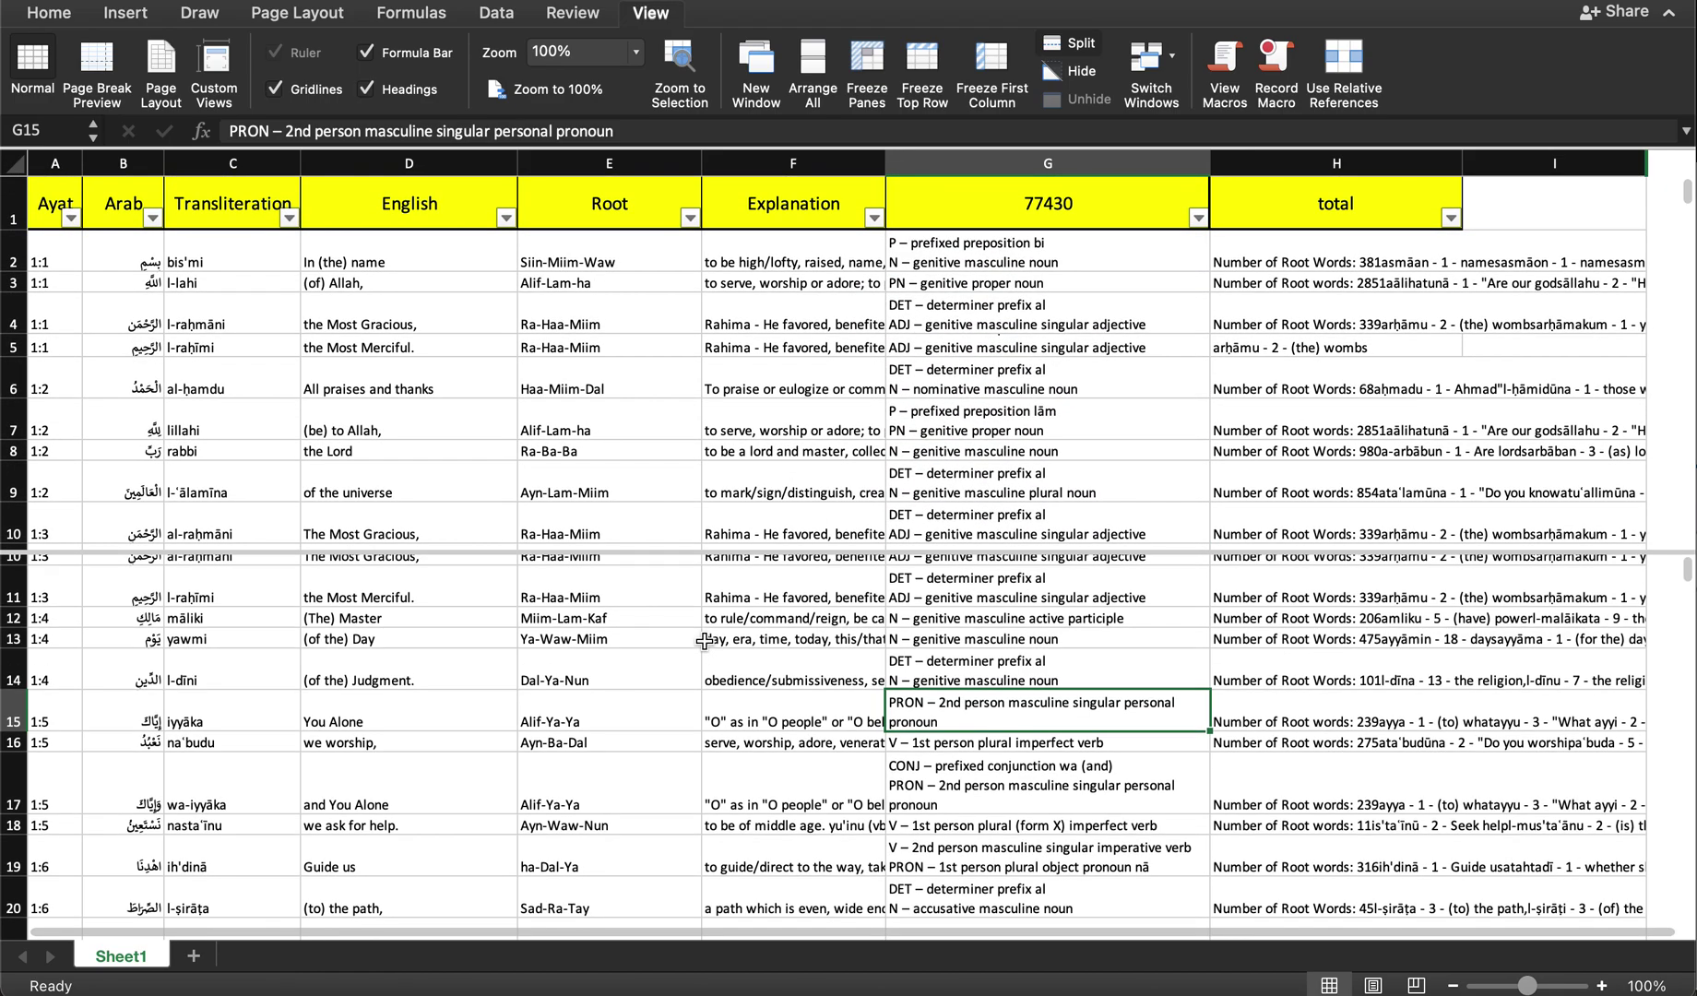
scroll(728, 627, down, 5)
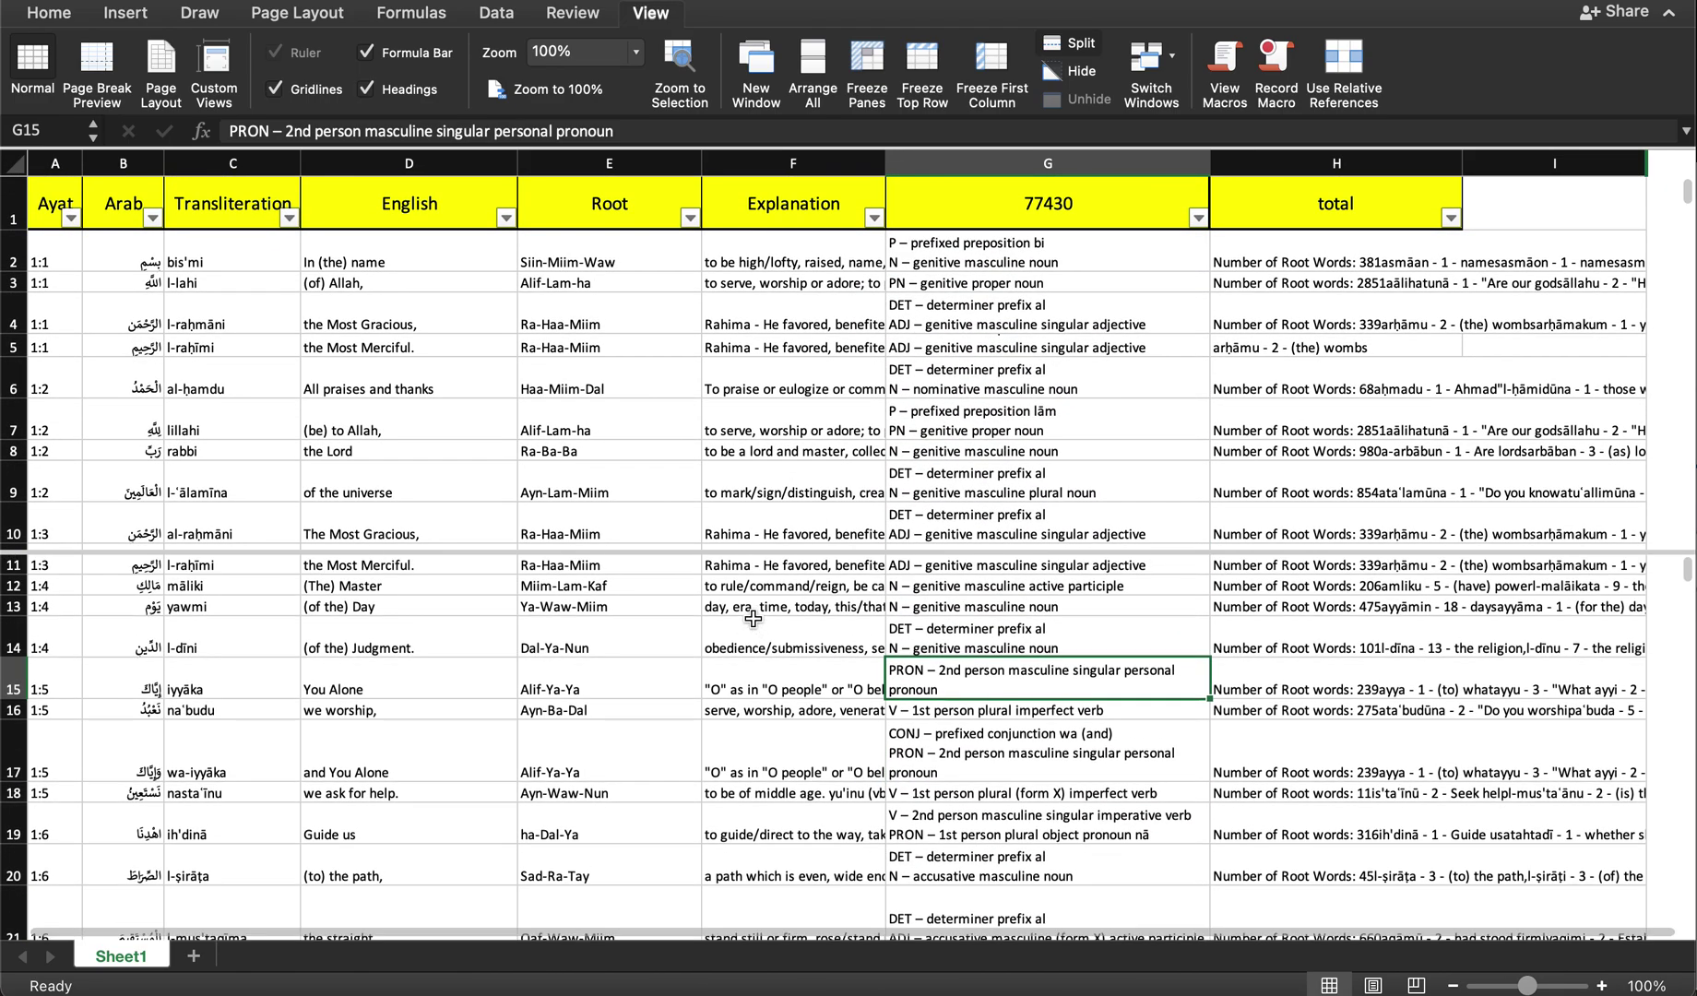
scroll(754, 612, up, 1)
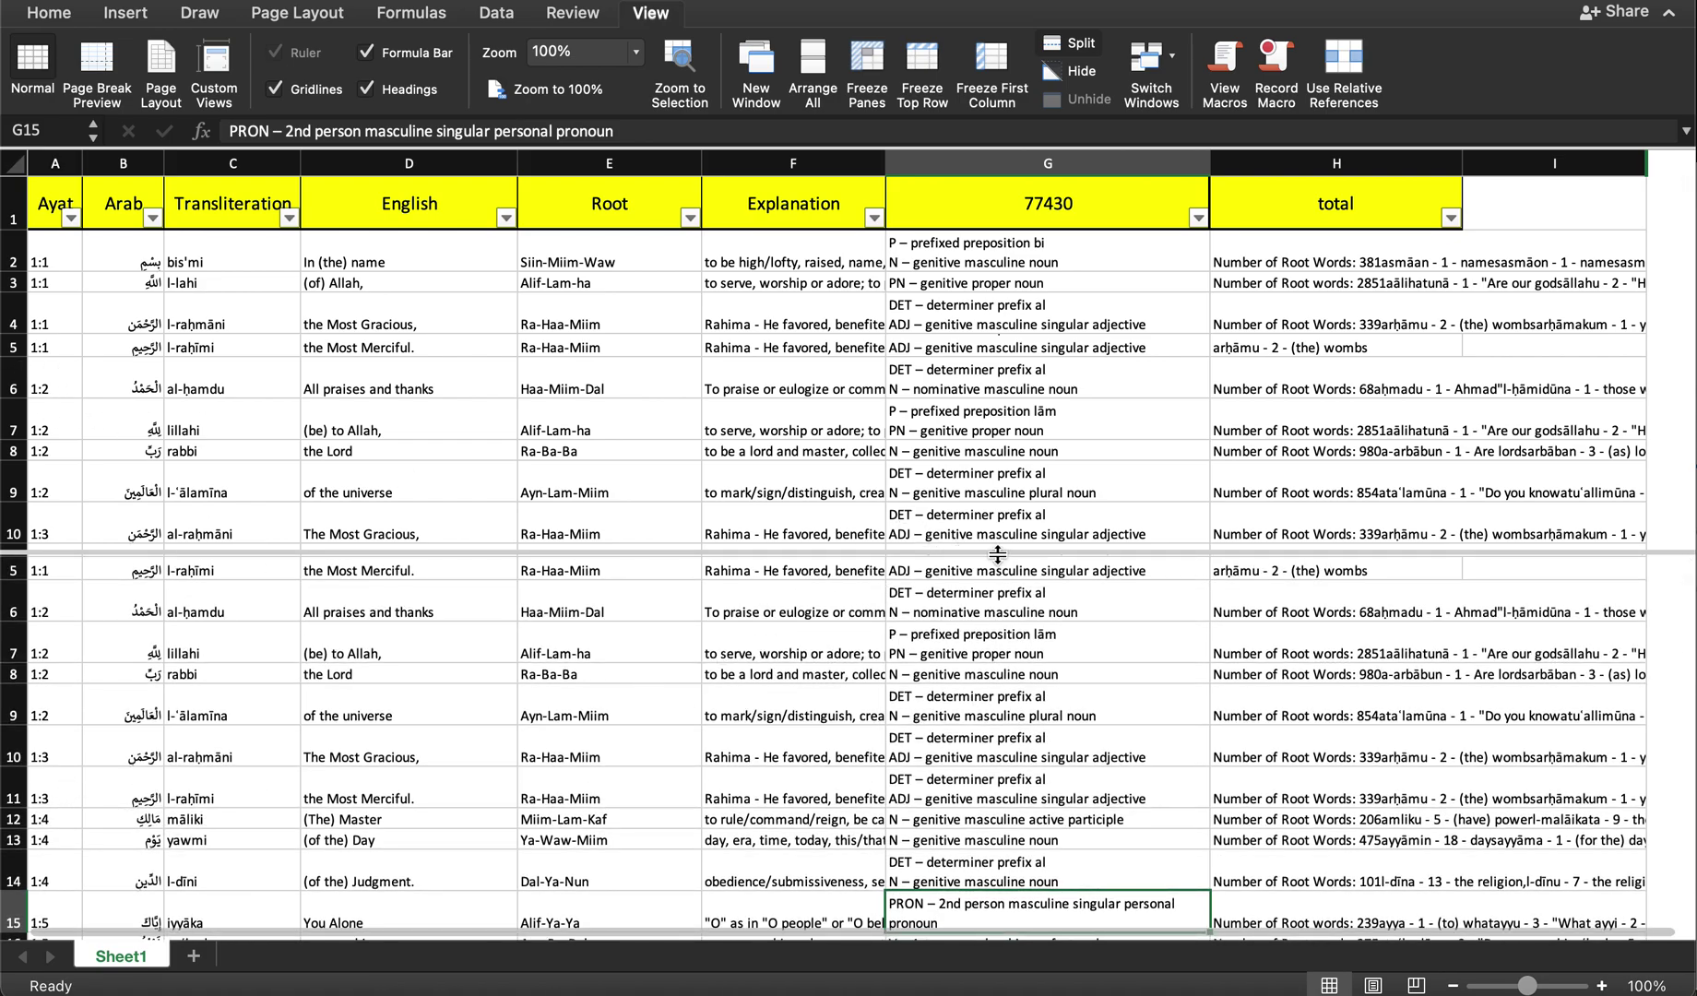
drag(997, 554, 1012, 230)
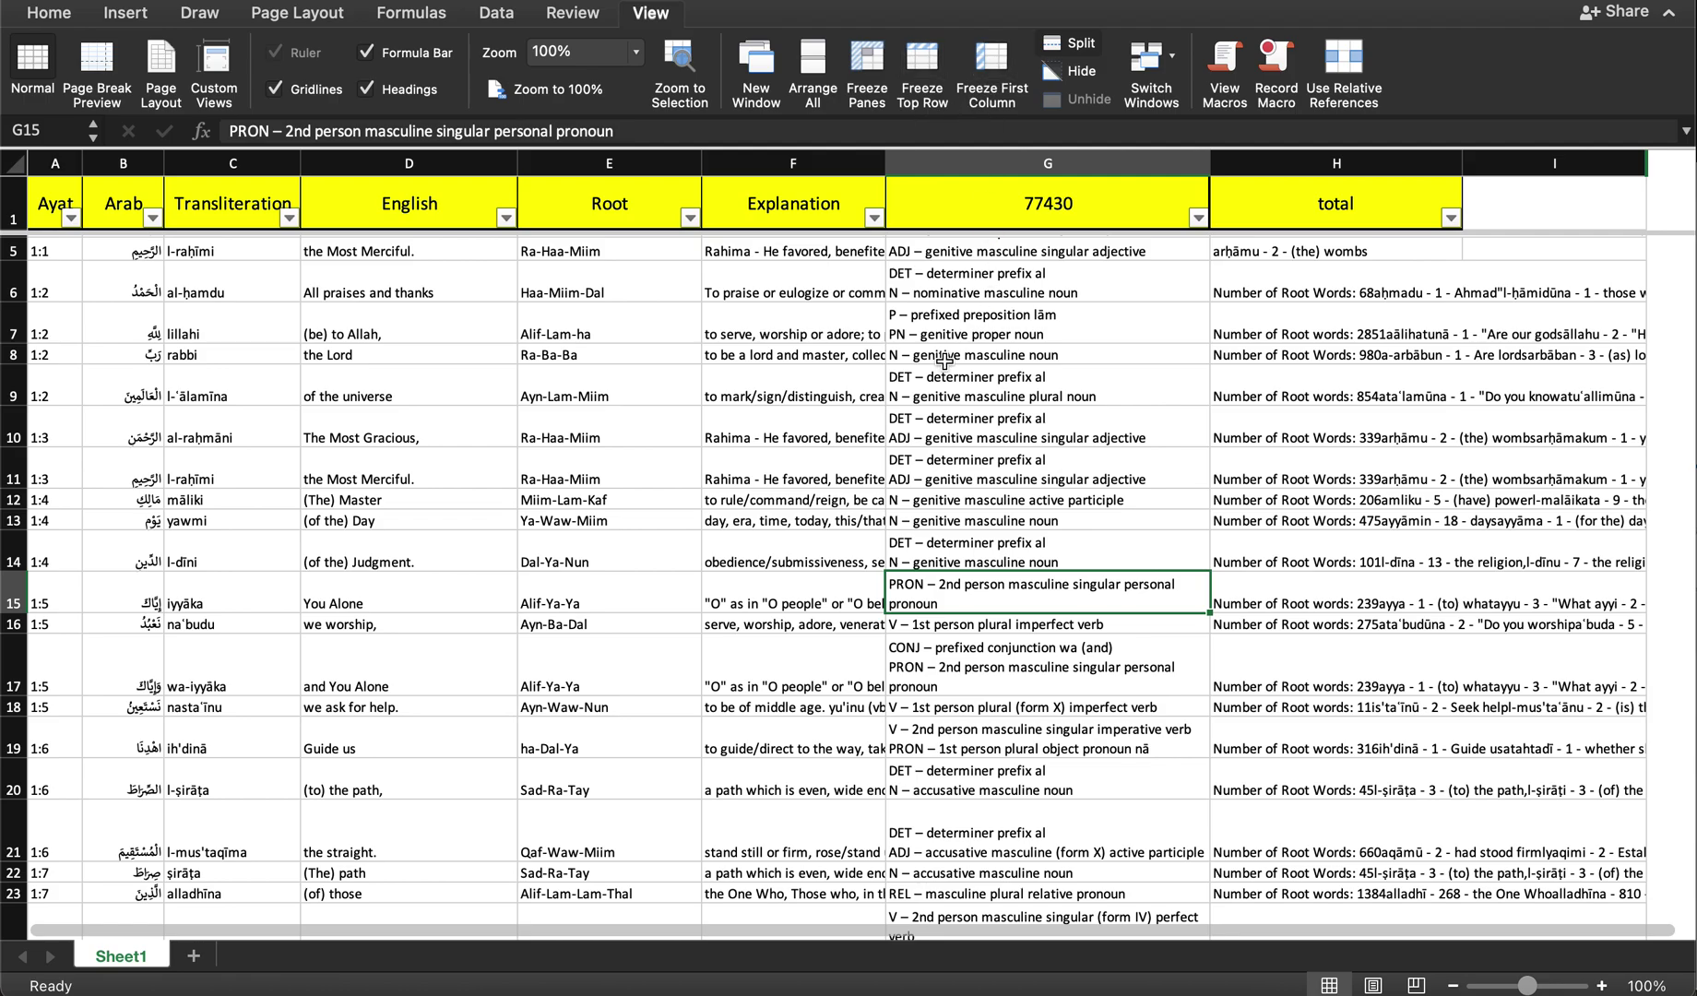
Step: Freeze the header row and select the G1 count header cell
click(861, 70)
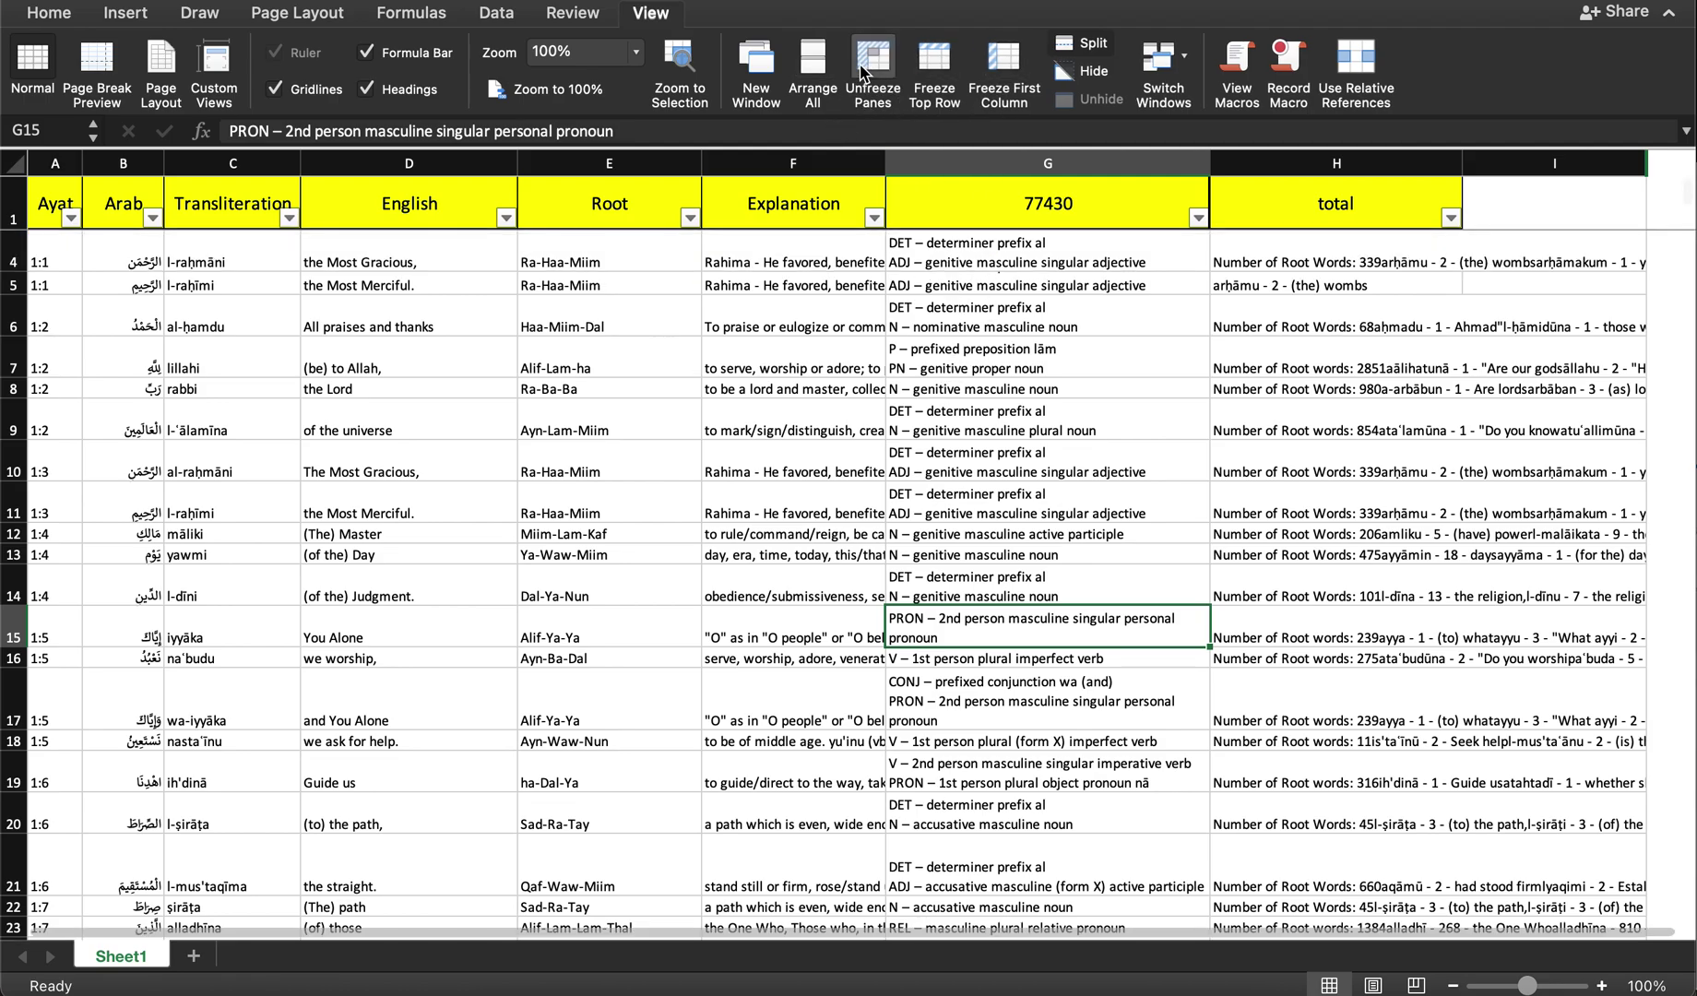
click(930, 204)
scroll(950, 301, down, 15)
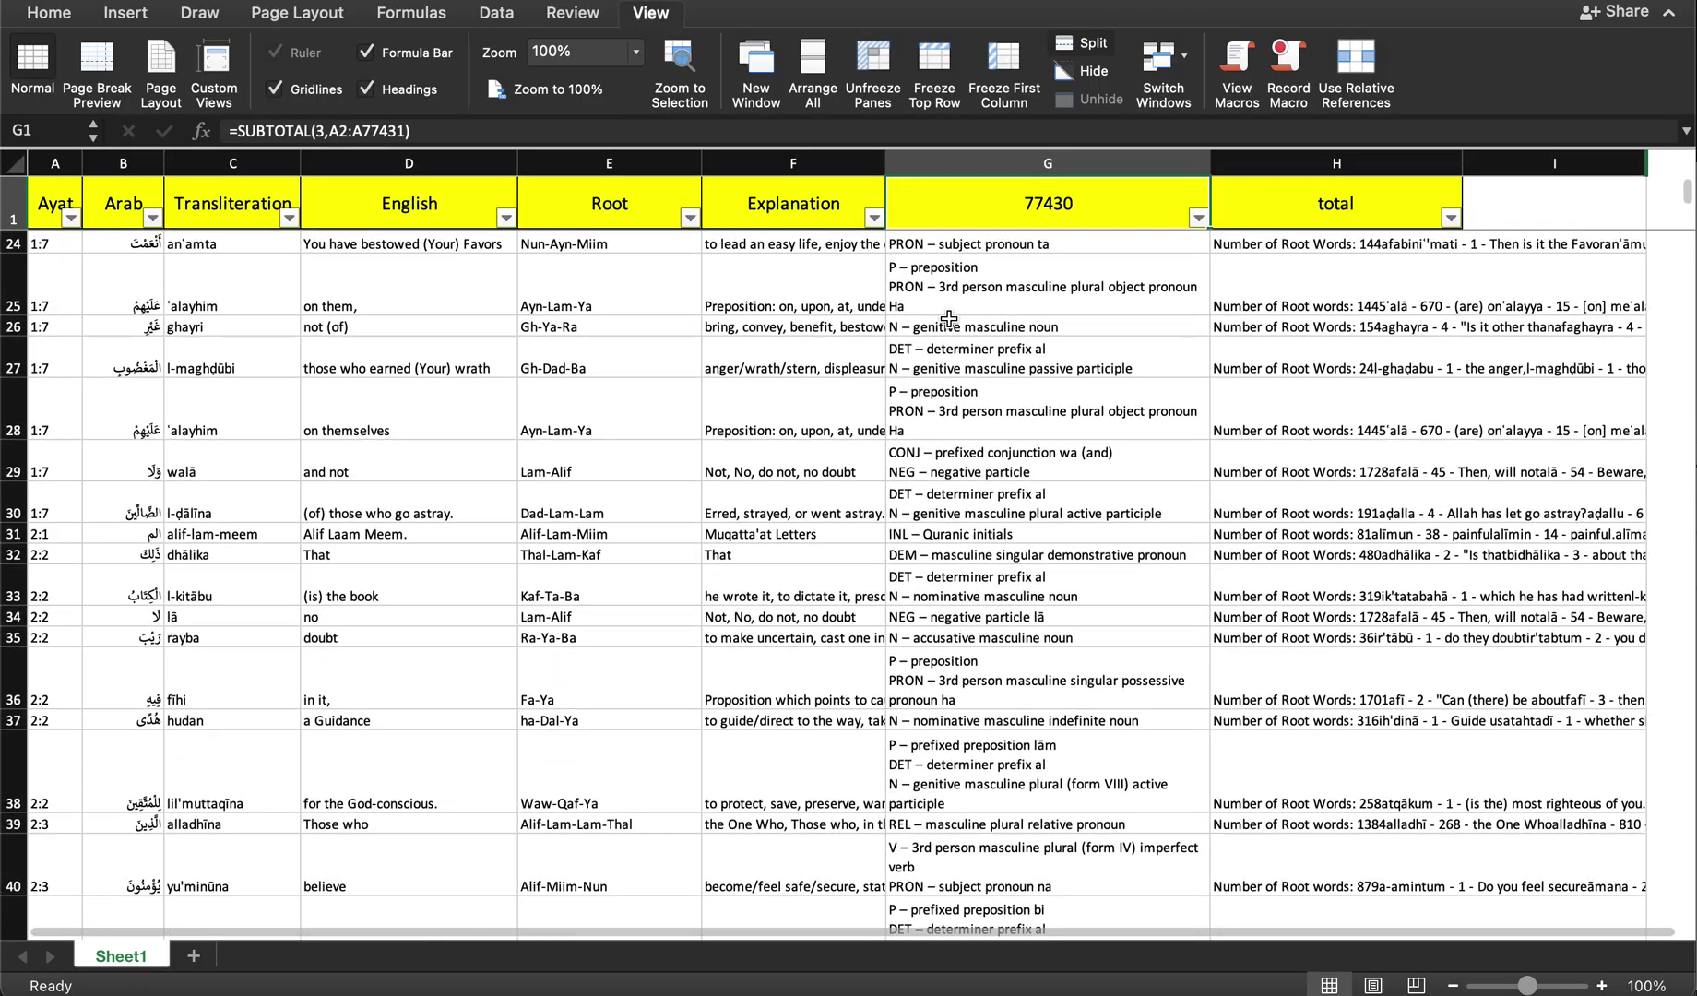
scroll(953, 302, down, 3)
scroll(922, 286, up, 10)
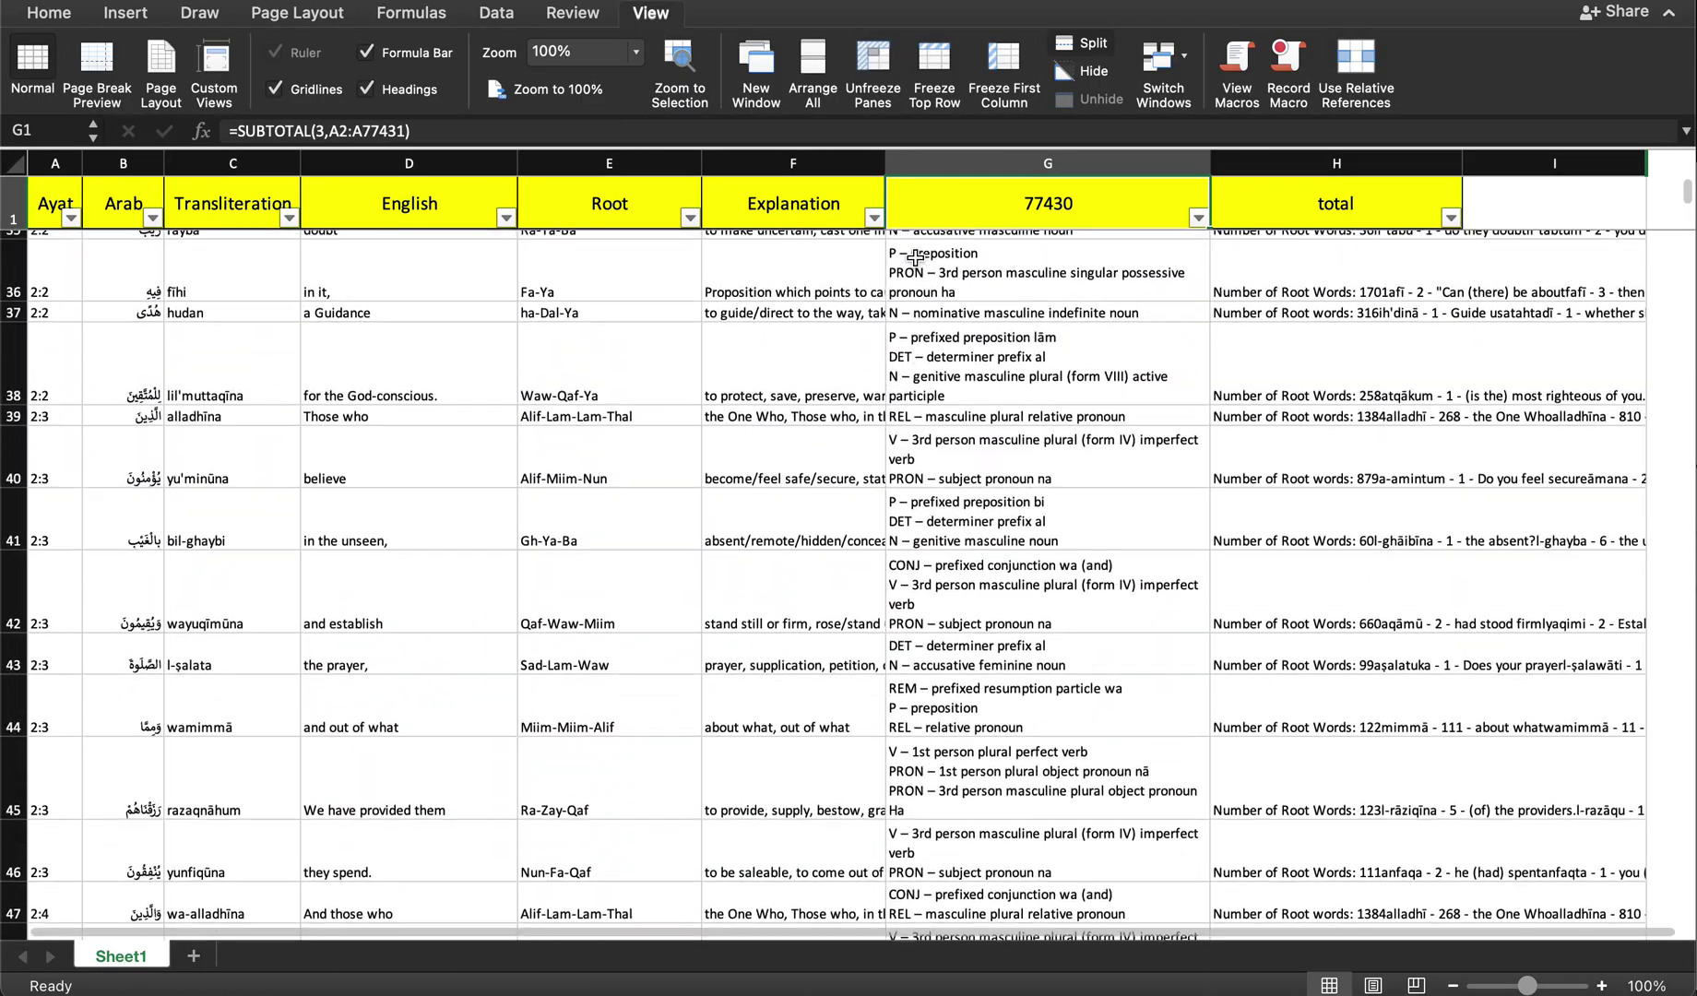
scroll(900, 267, up, 10)
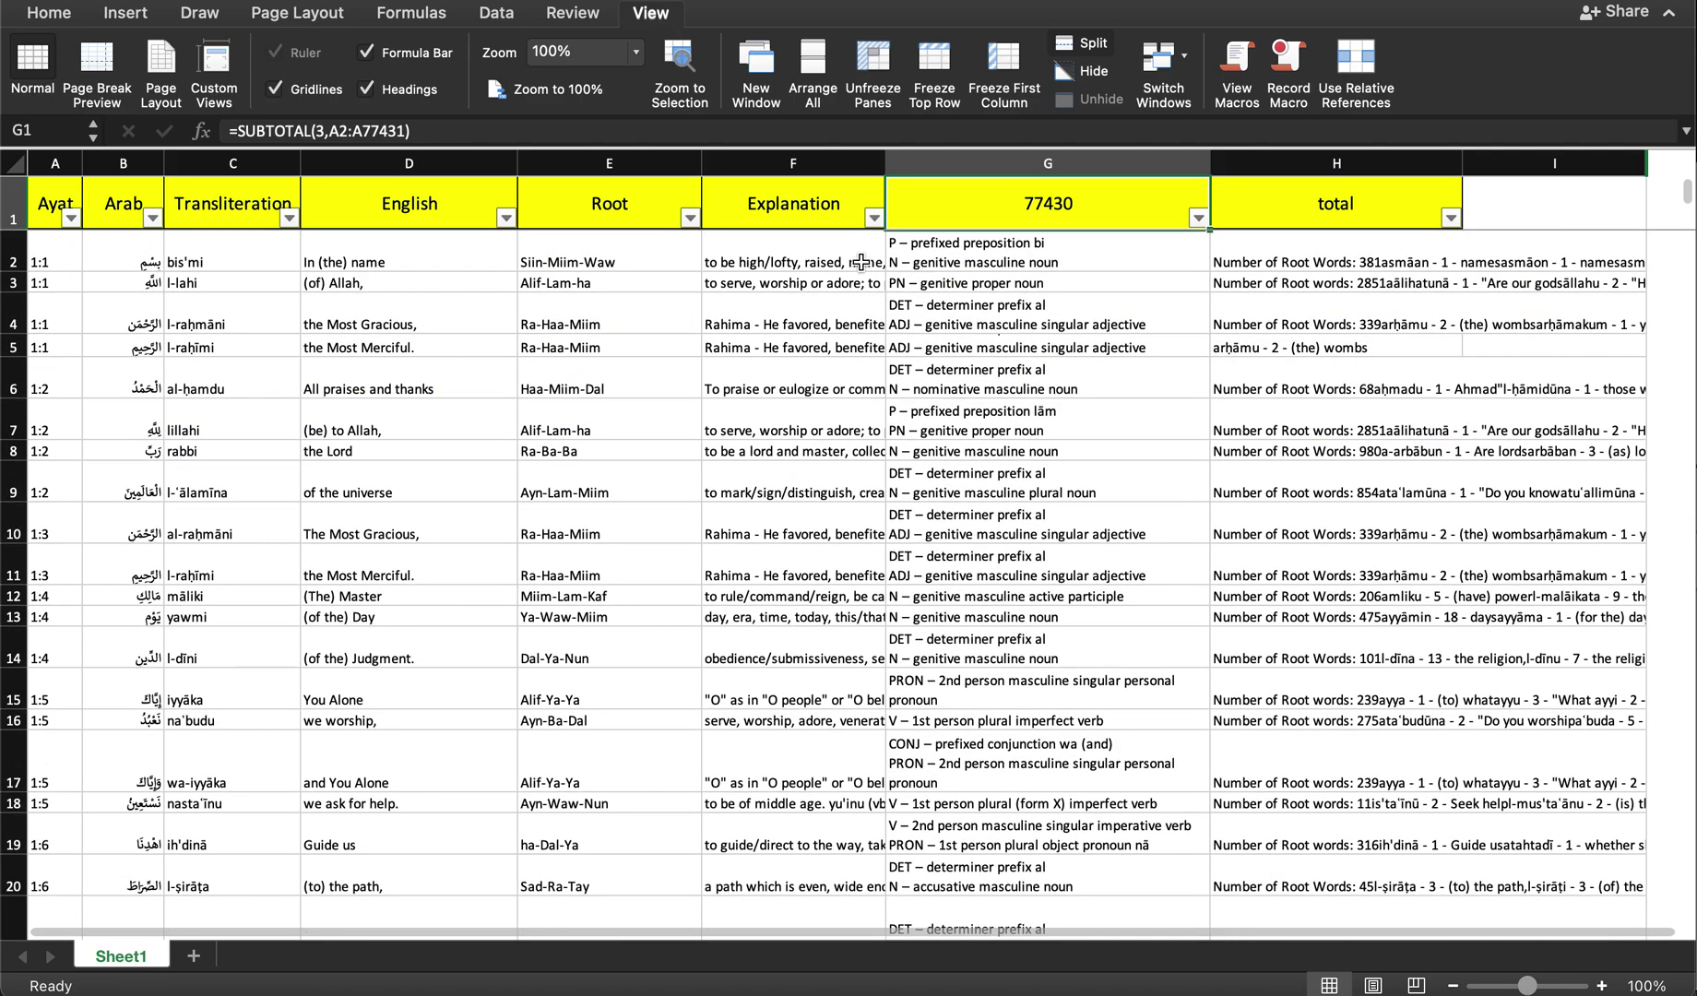
Step: Inspect the G2 grammar, English, Arabic and transliteration cells, then open the Ayat filter dropdown
click(1133, 237)
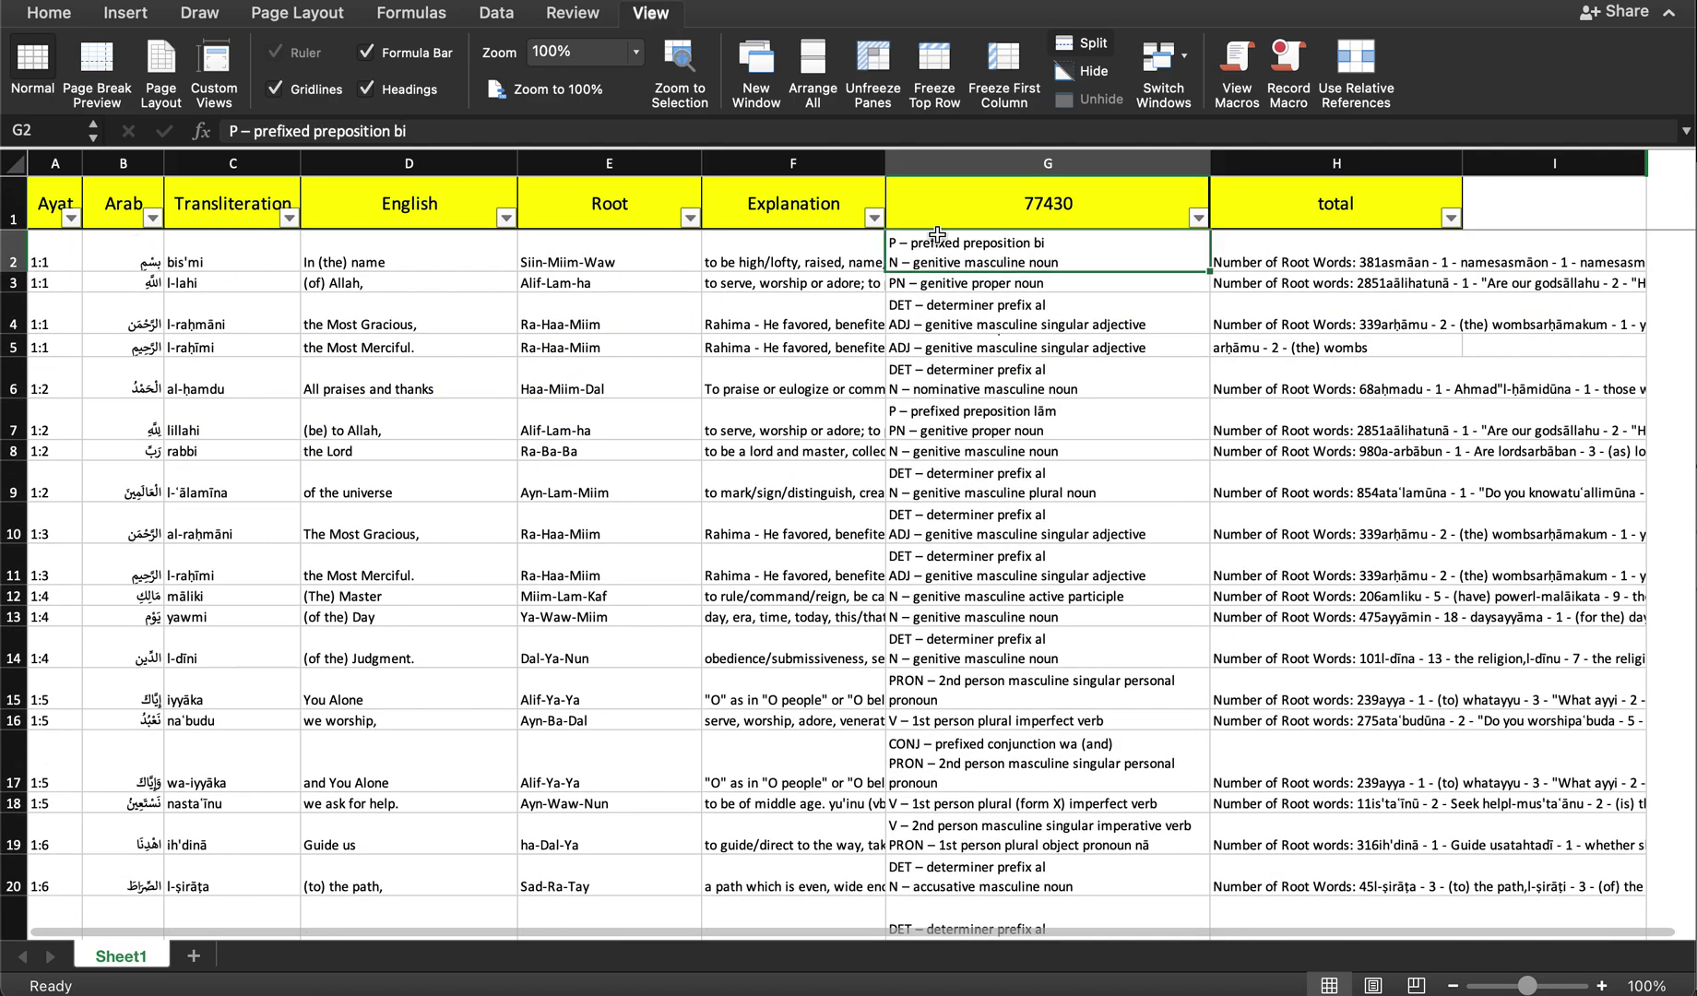
click(381, 315)
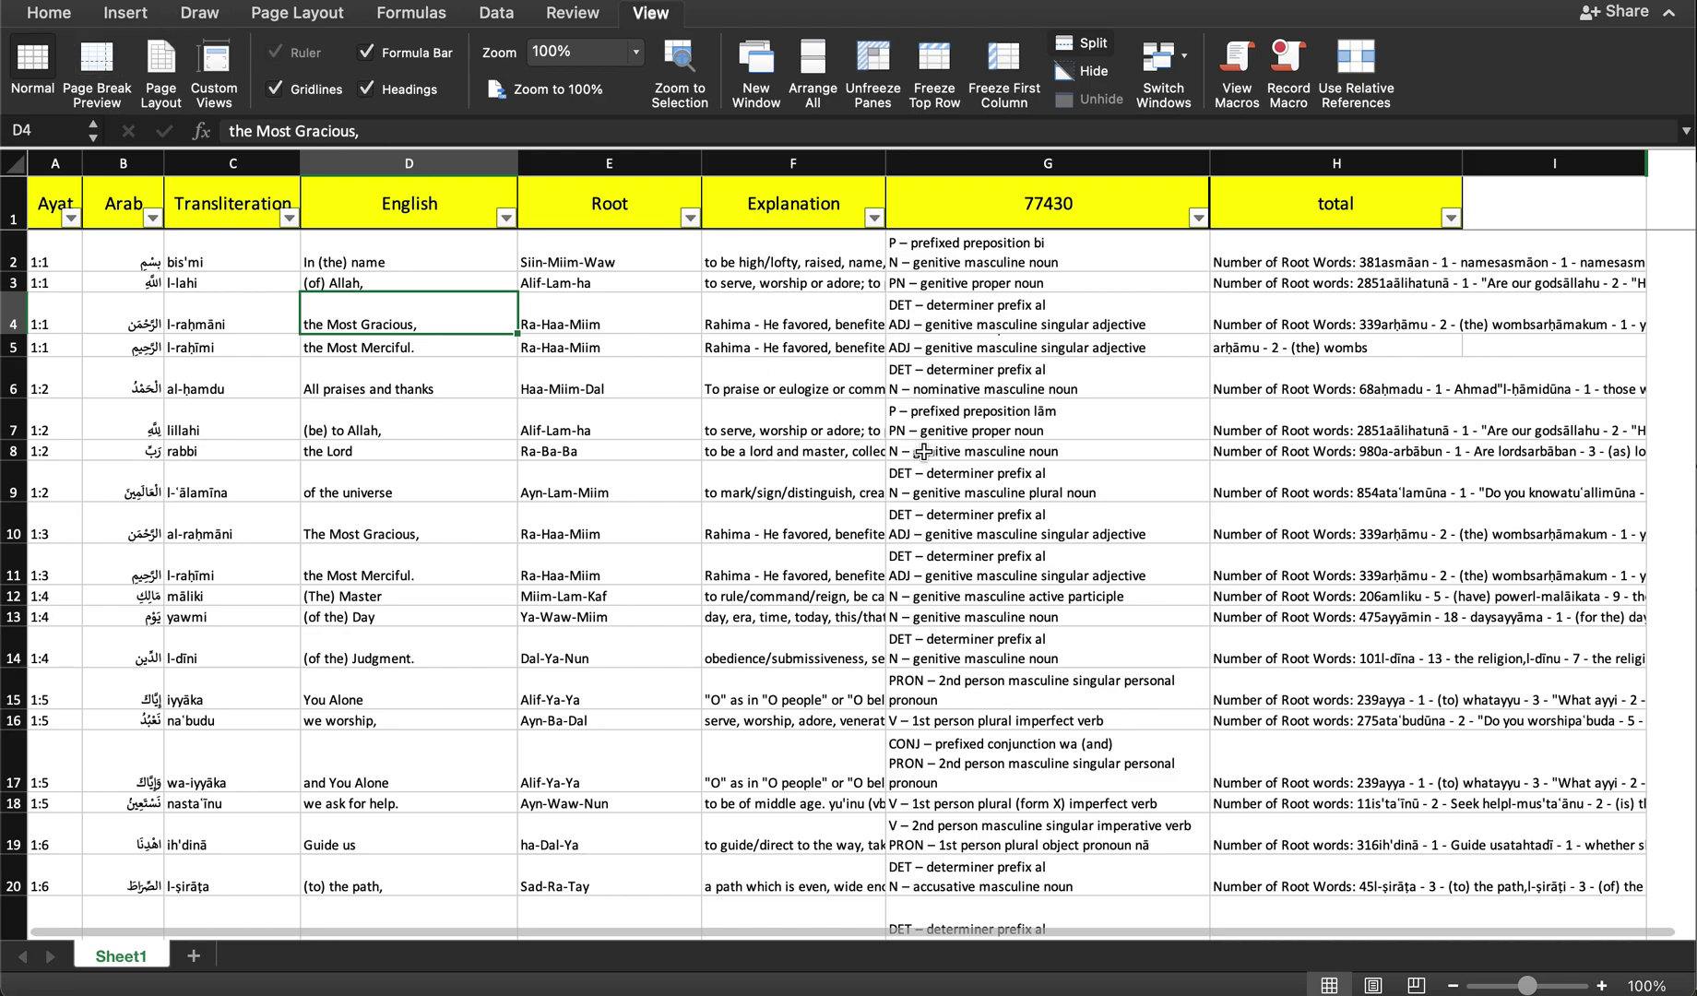
click(59, 238)
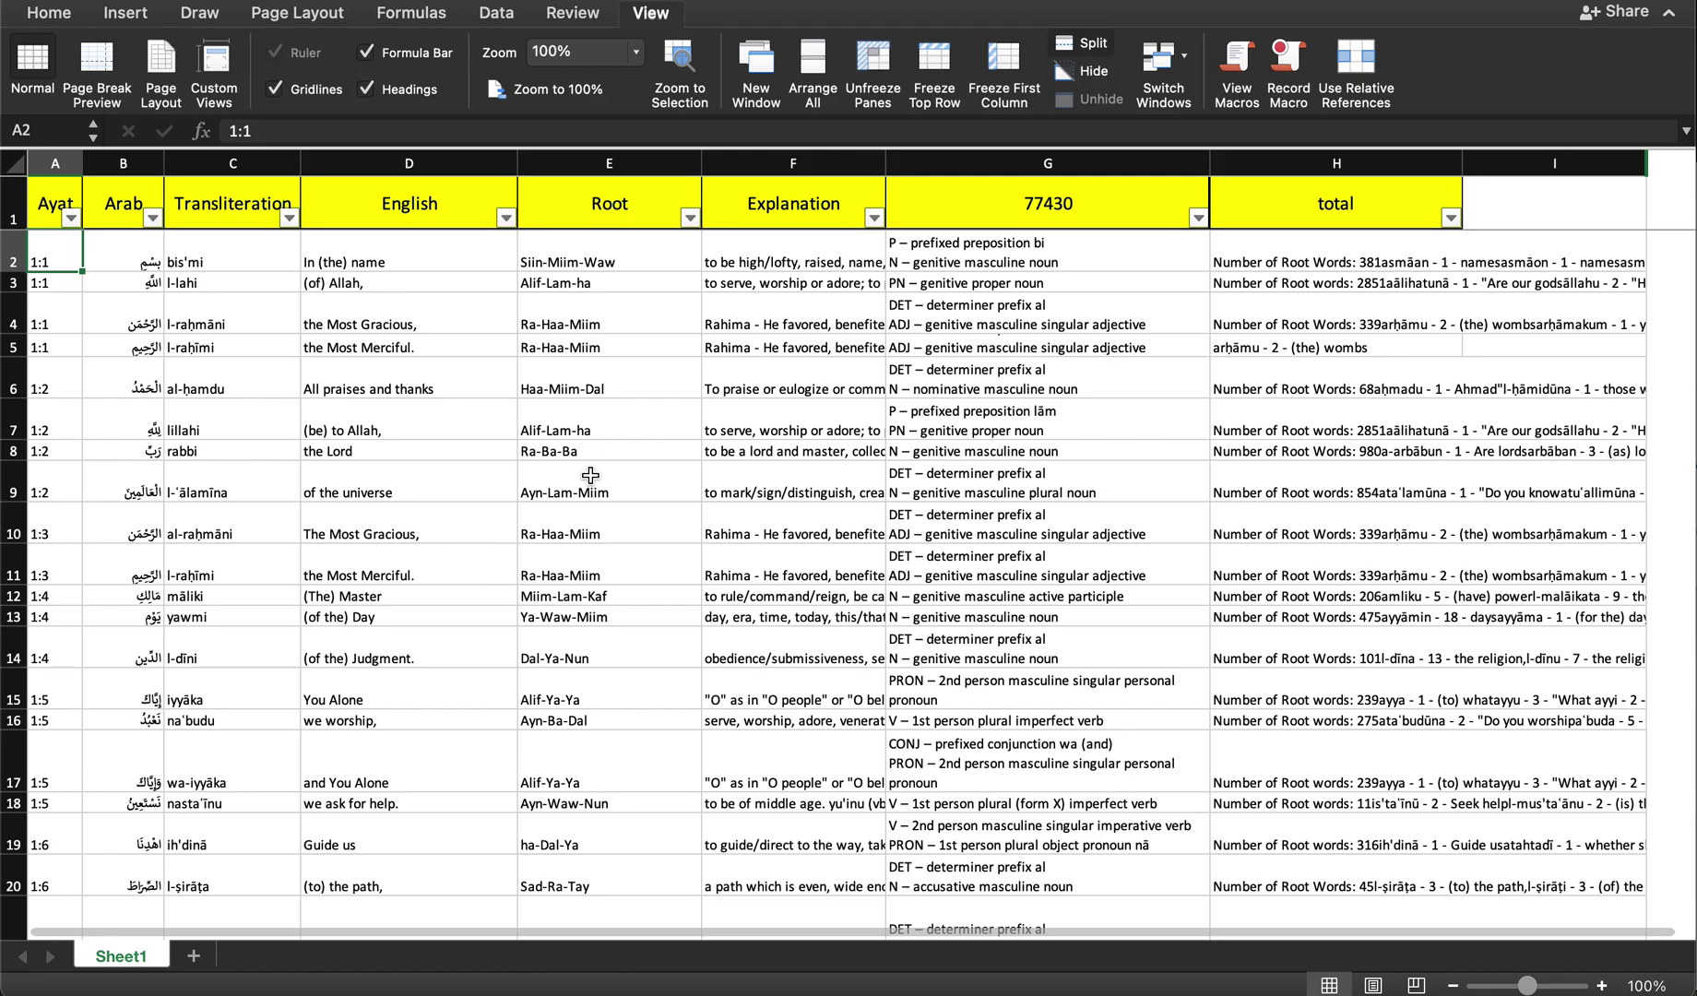
click(413, 540)
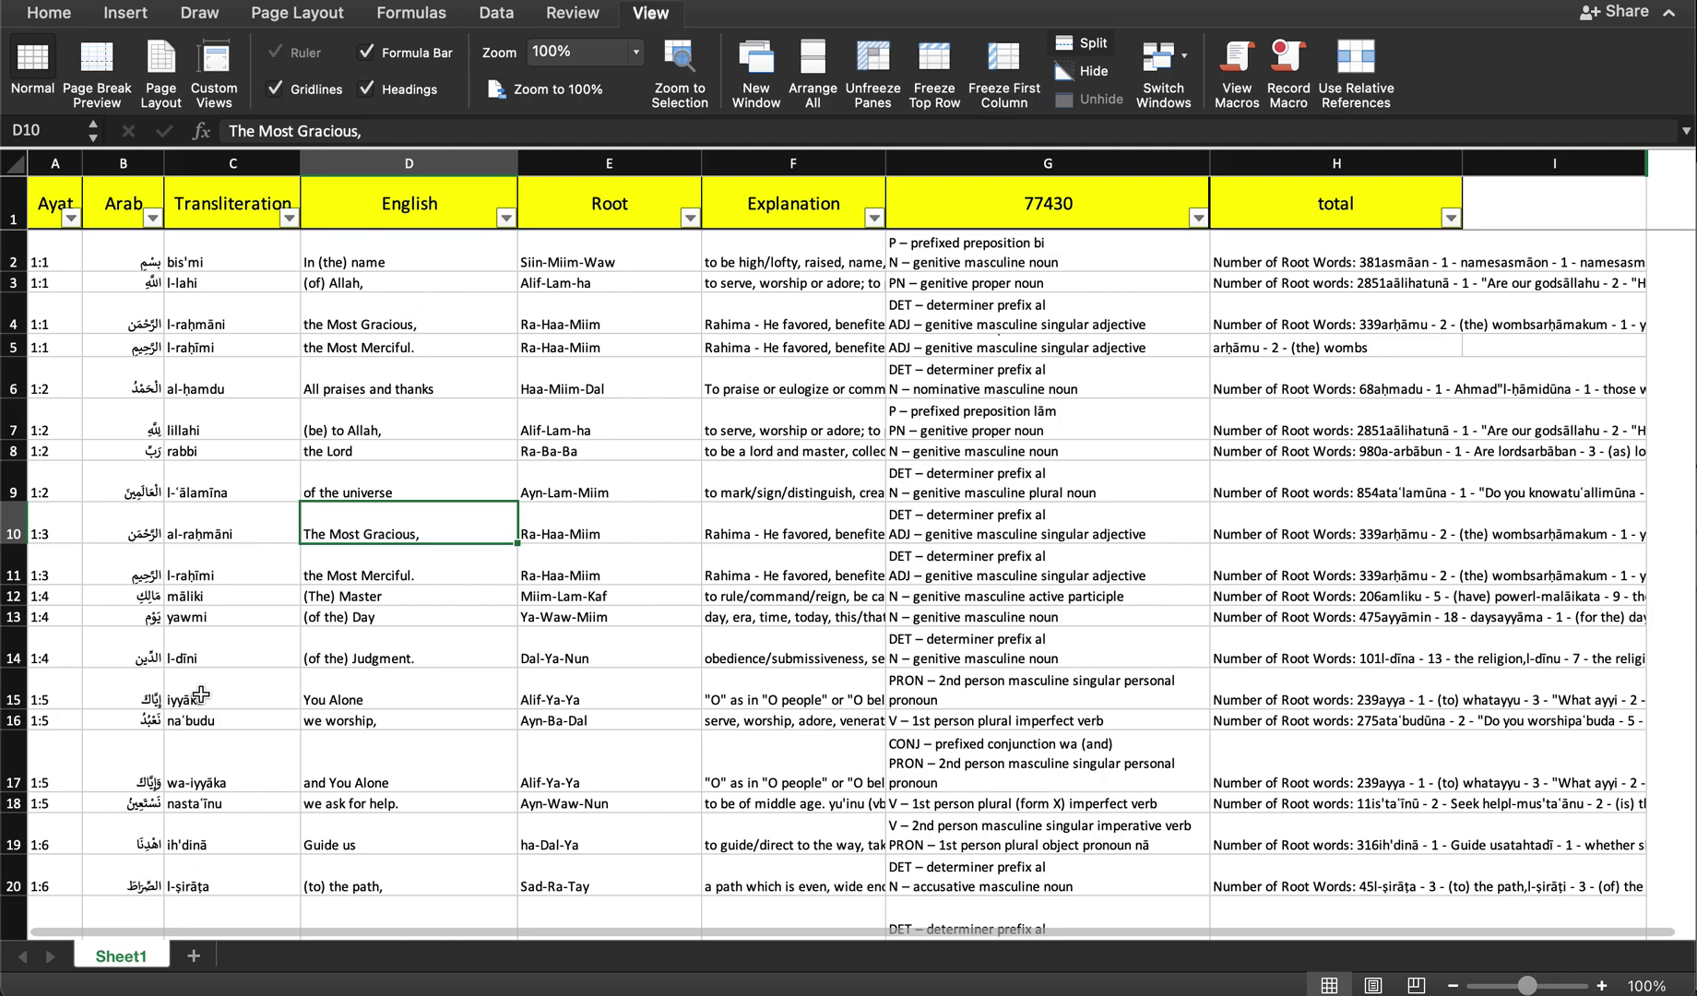
click(236, 532)
click(118, 493)
click(218, 518)
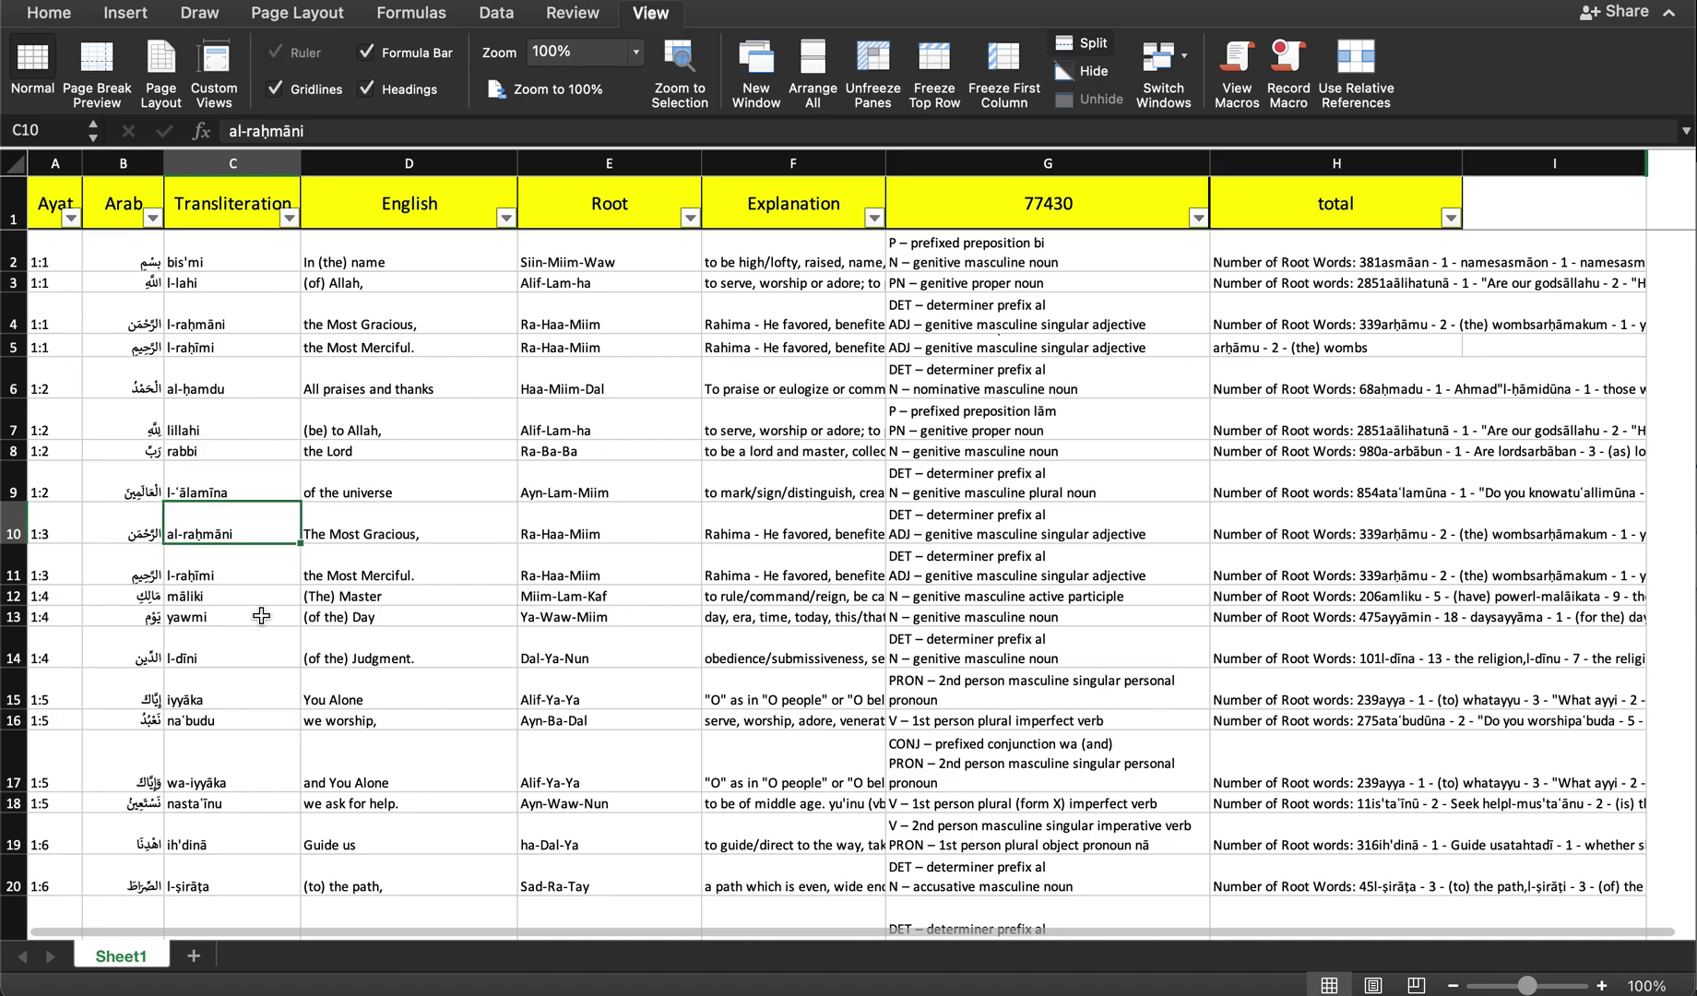
click(70, 218)
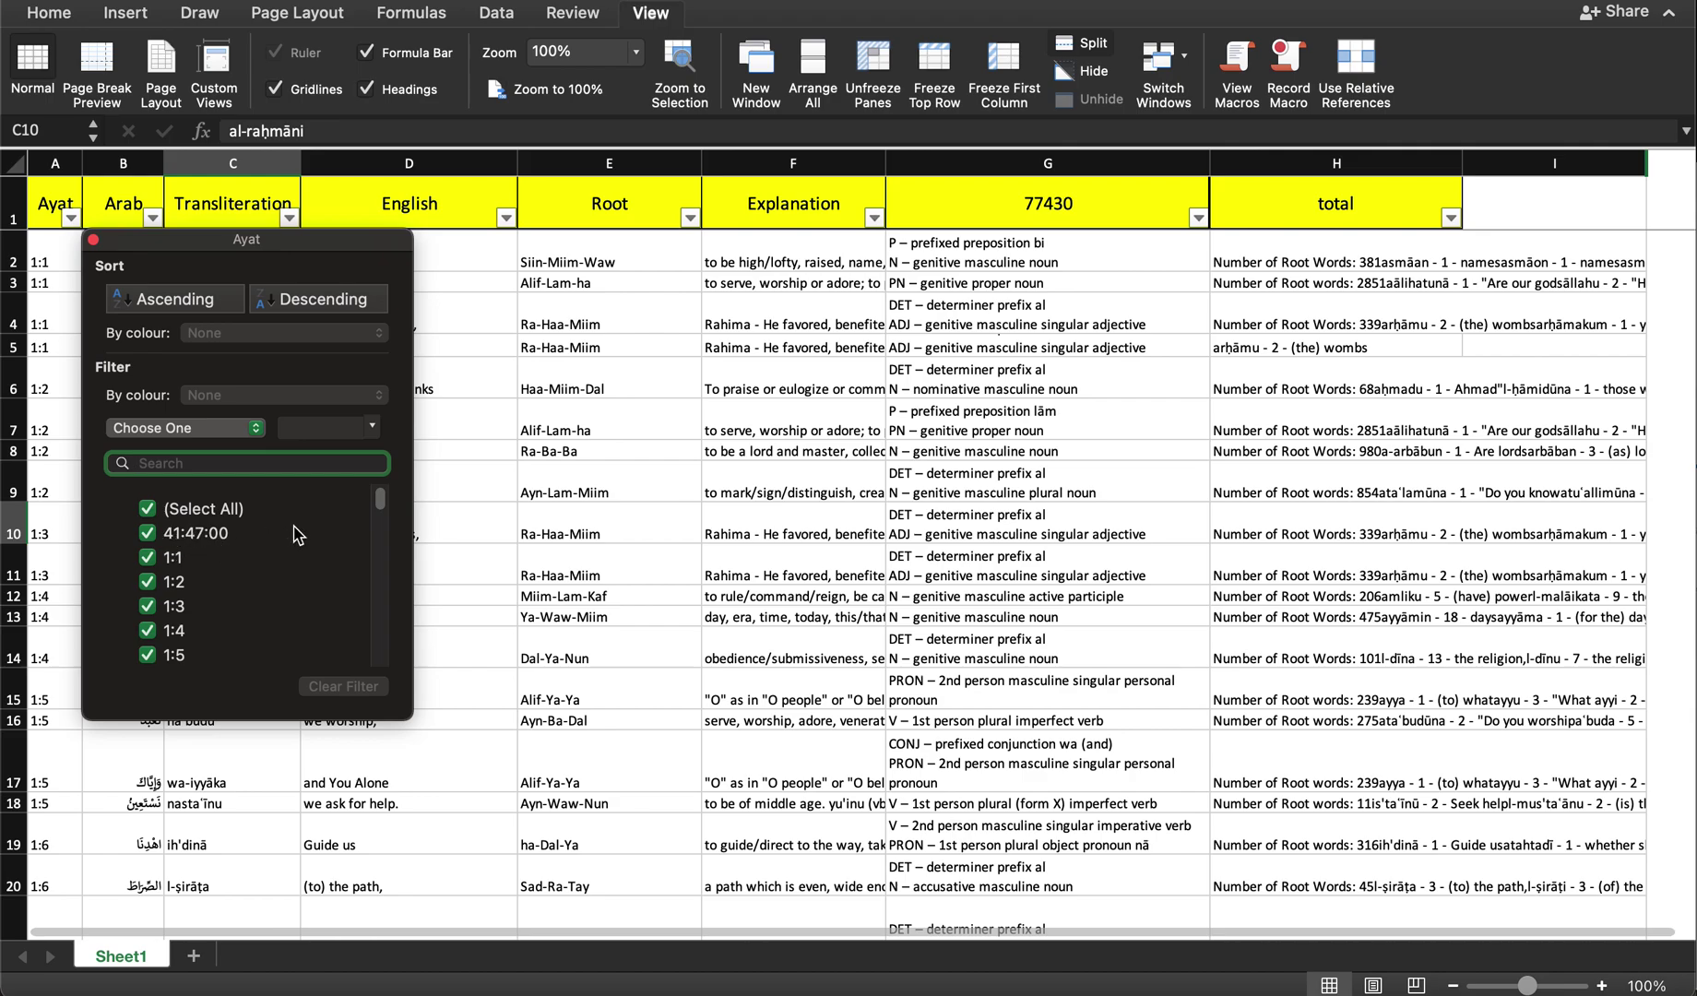
Step: Uncheck all Ayat values and enlarge the filter list to browse the values
click(148, 509)
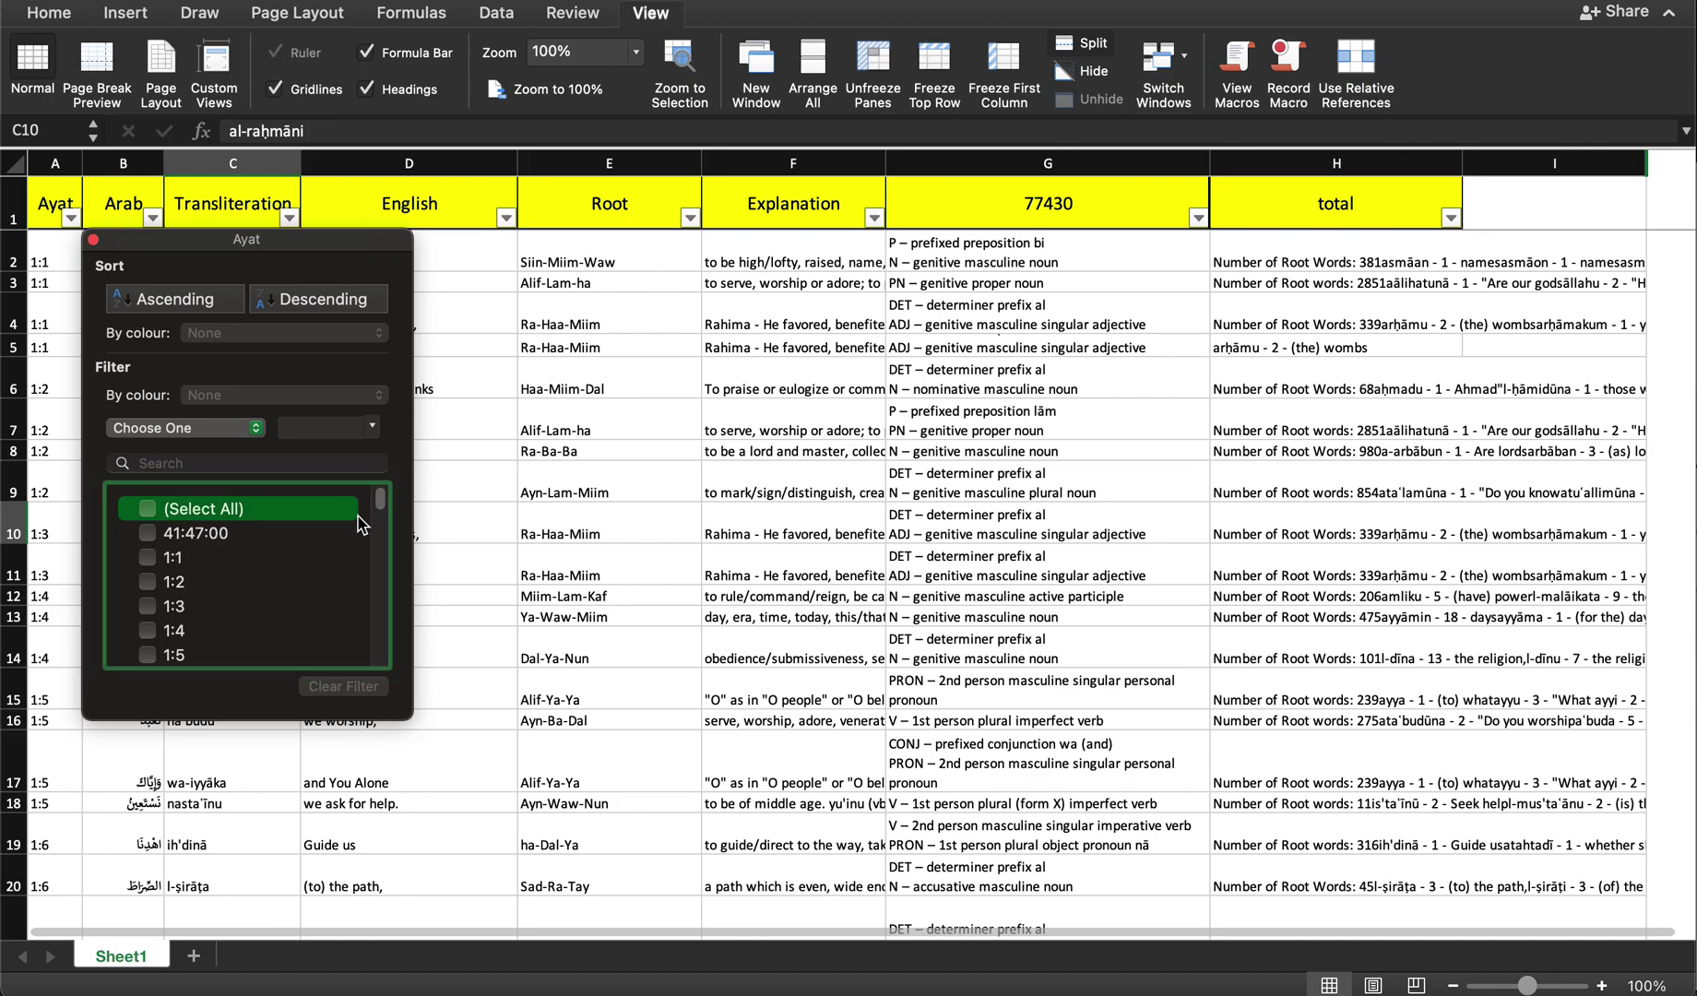
drag(380, 503, 379, 579)
scroll(178, 578, up, 5)
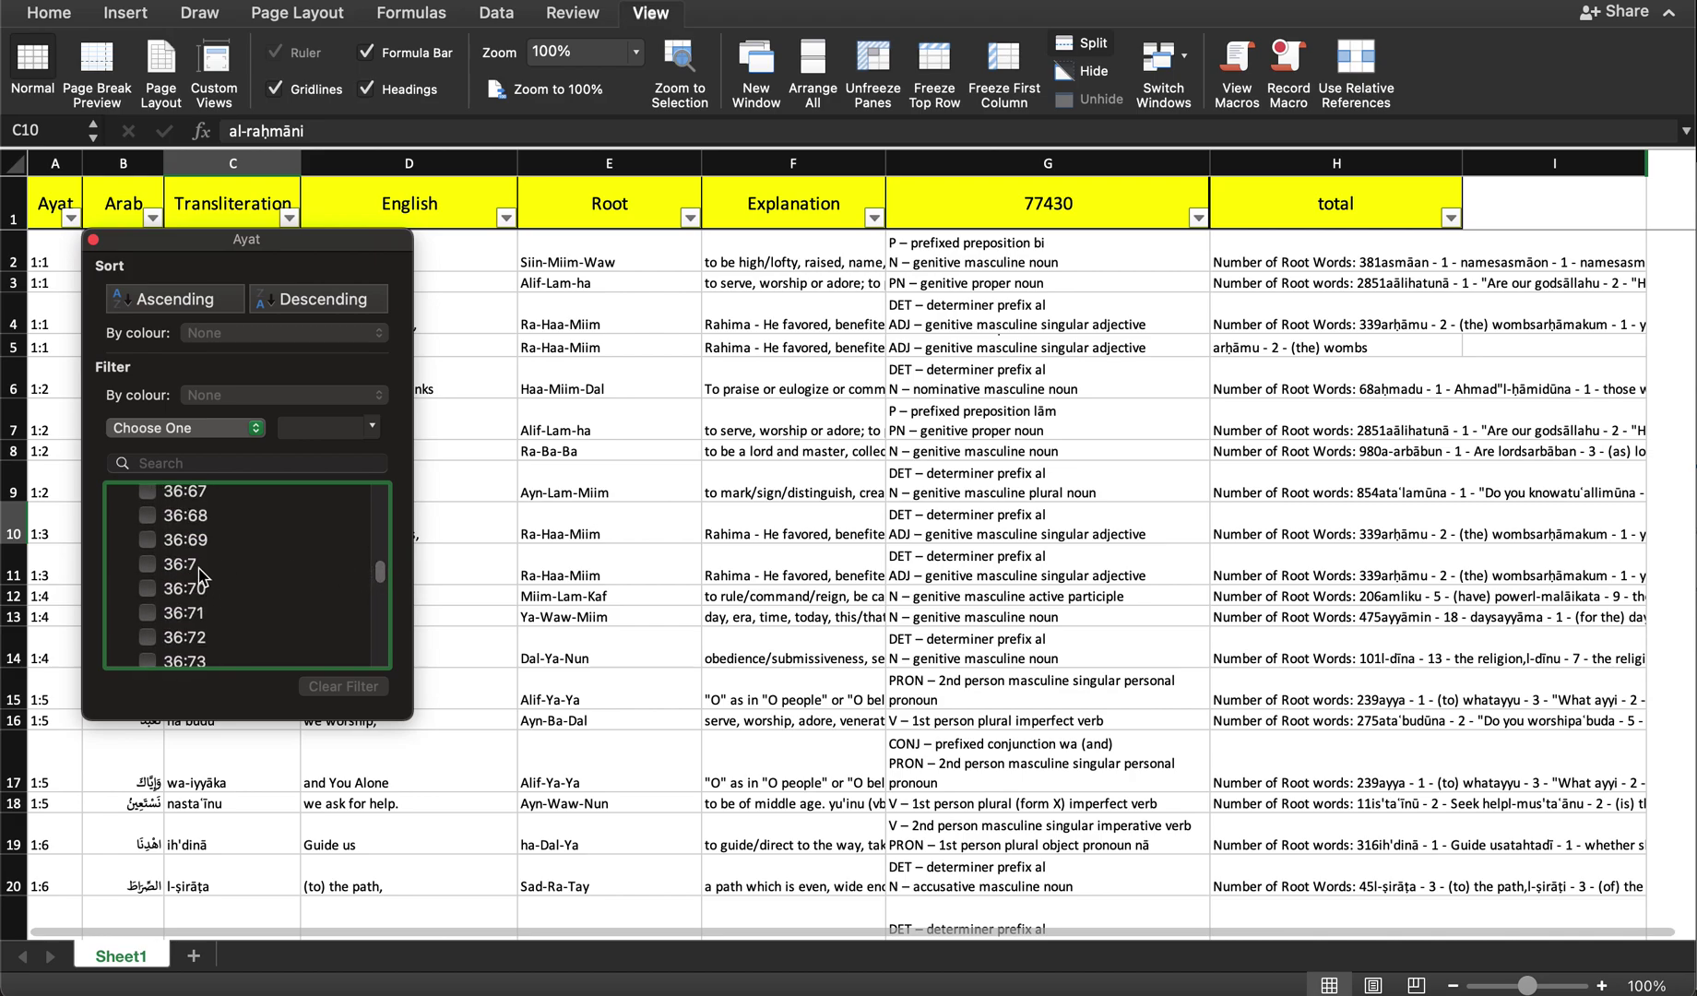
scroll(199, 568, up, 10)
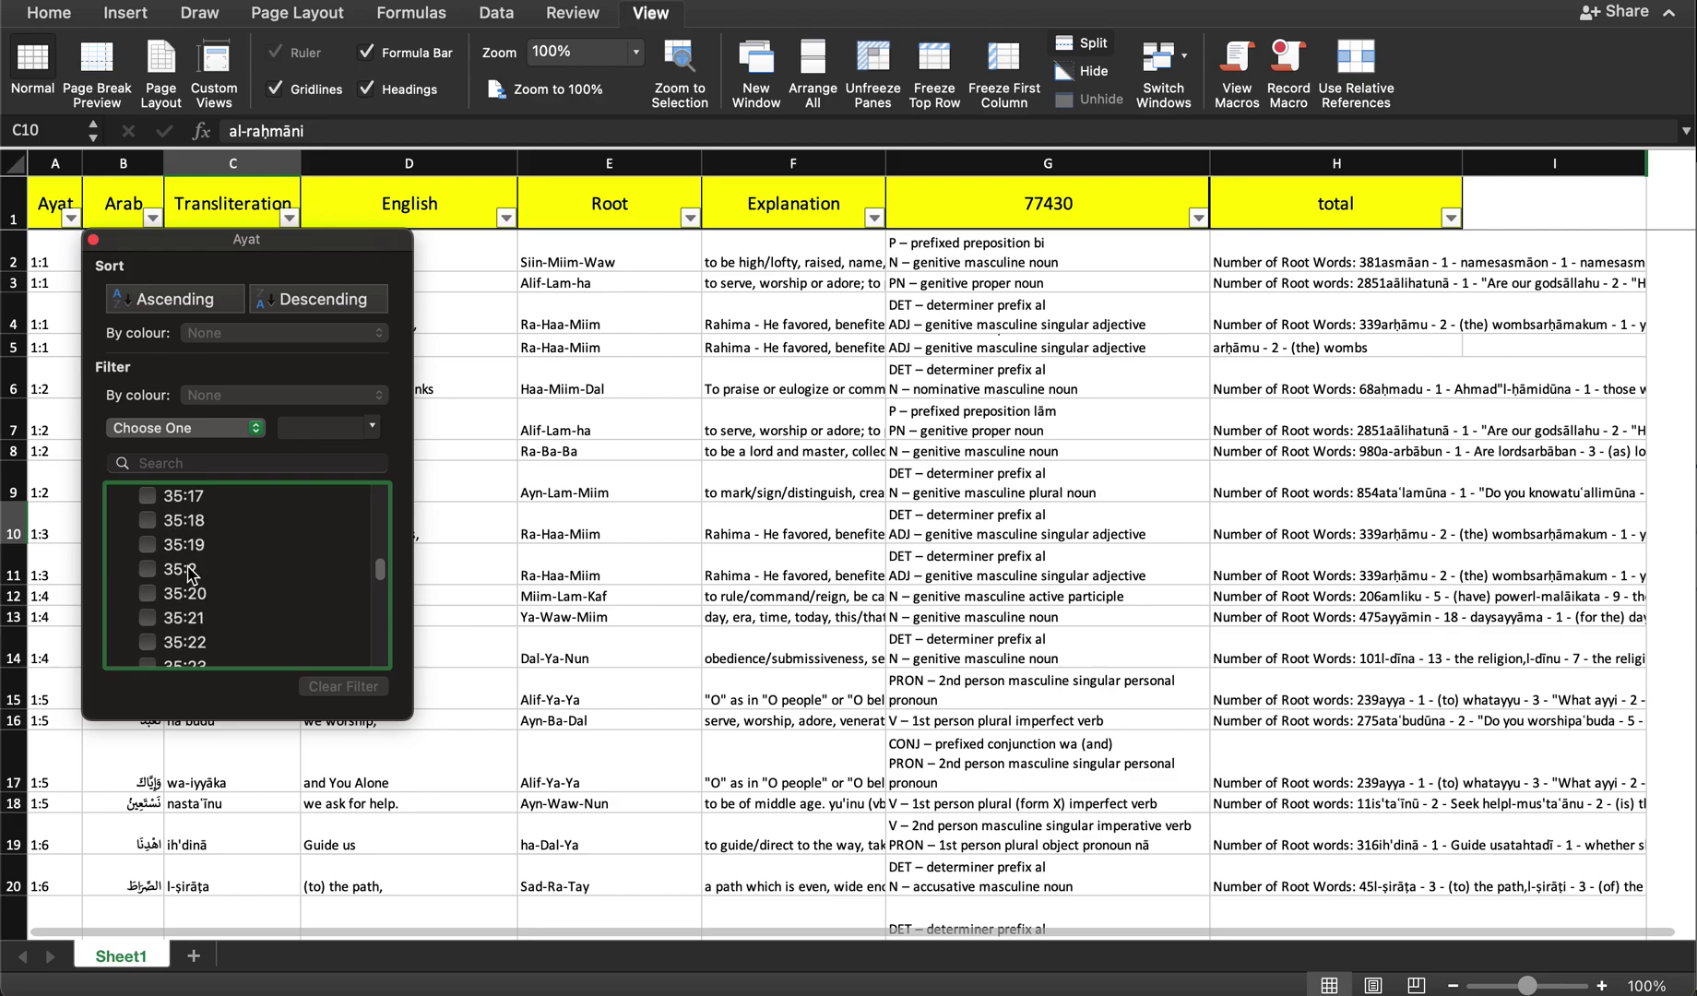
scroll(190, 575, up, 5)
scroll(242, 611, down, 2)
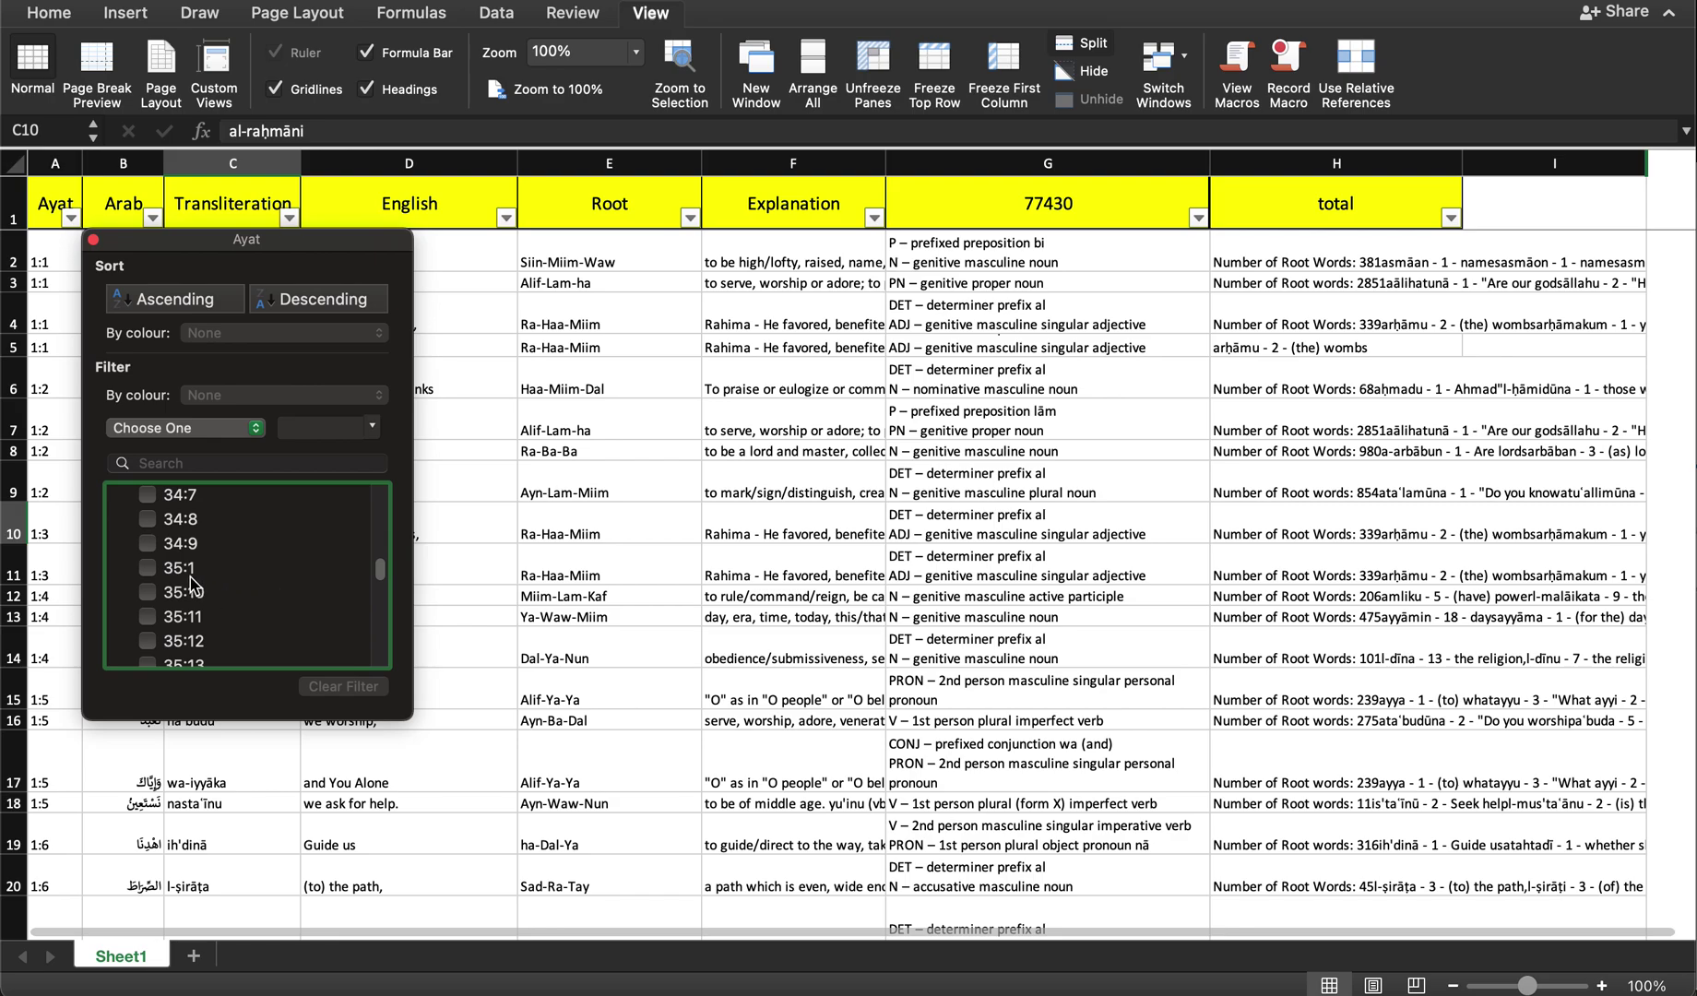
scroll(210, 611, down, 4)
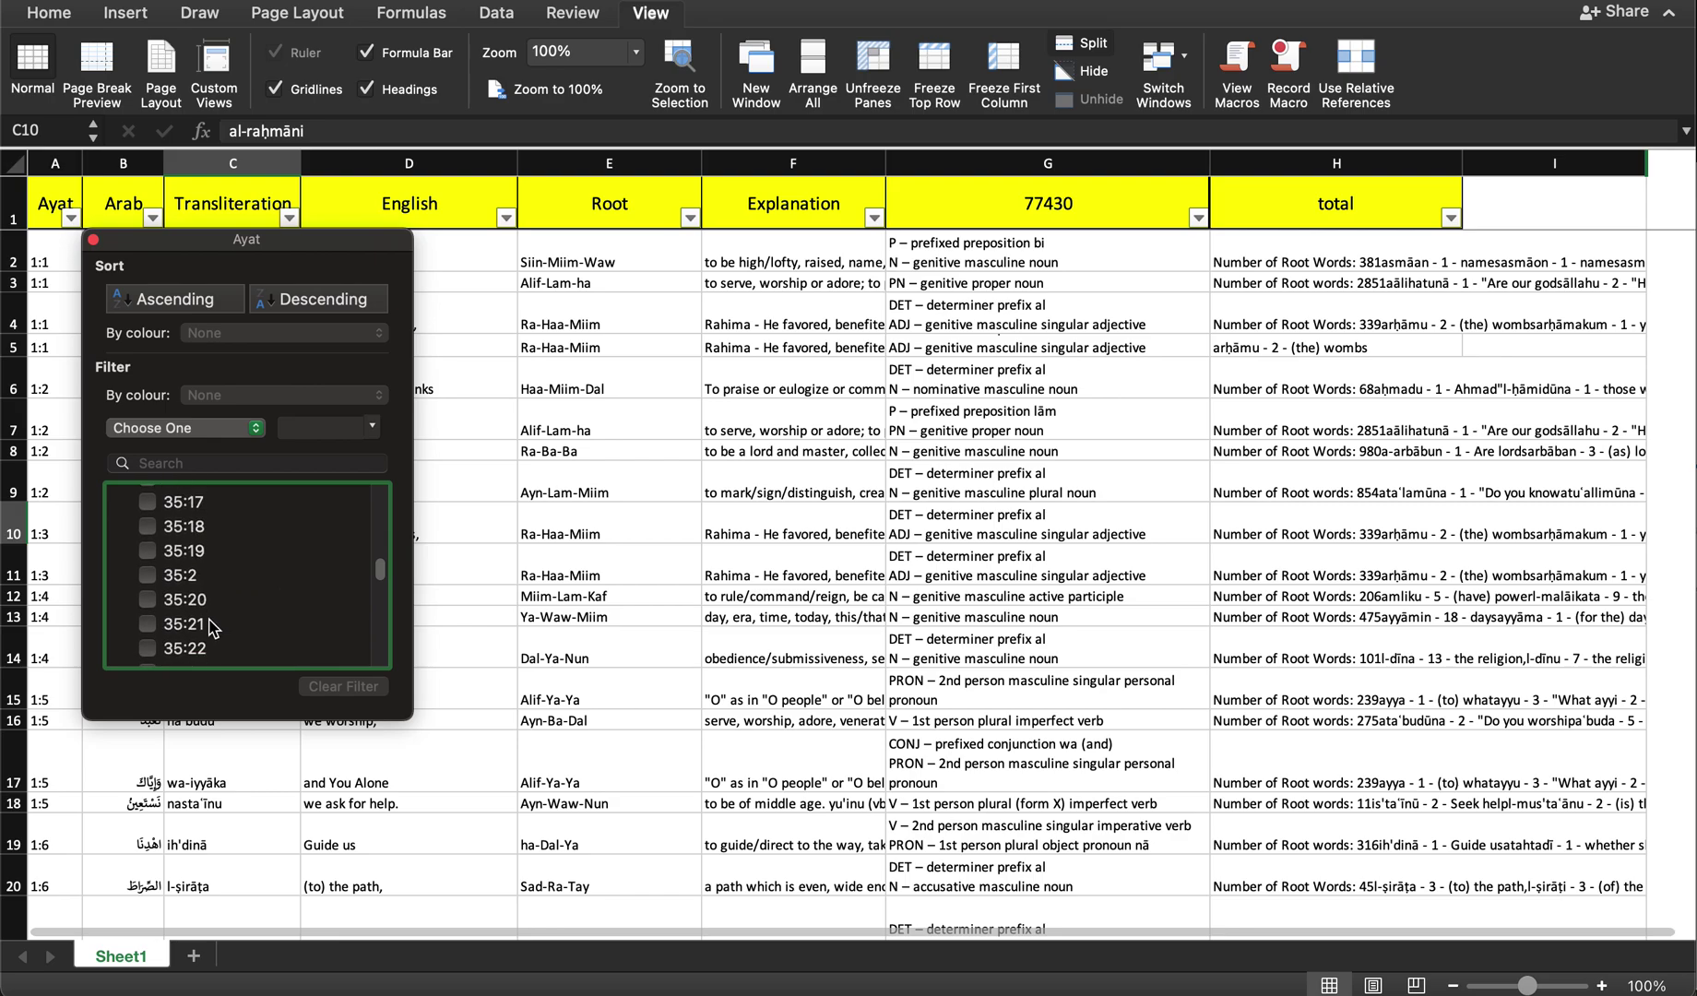
scroll(217, 622, down, 3)
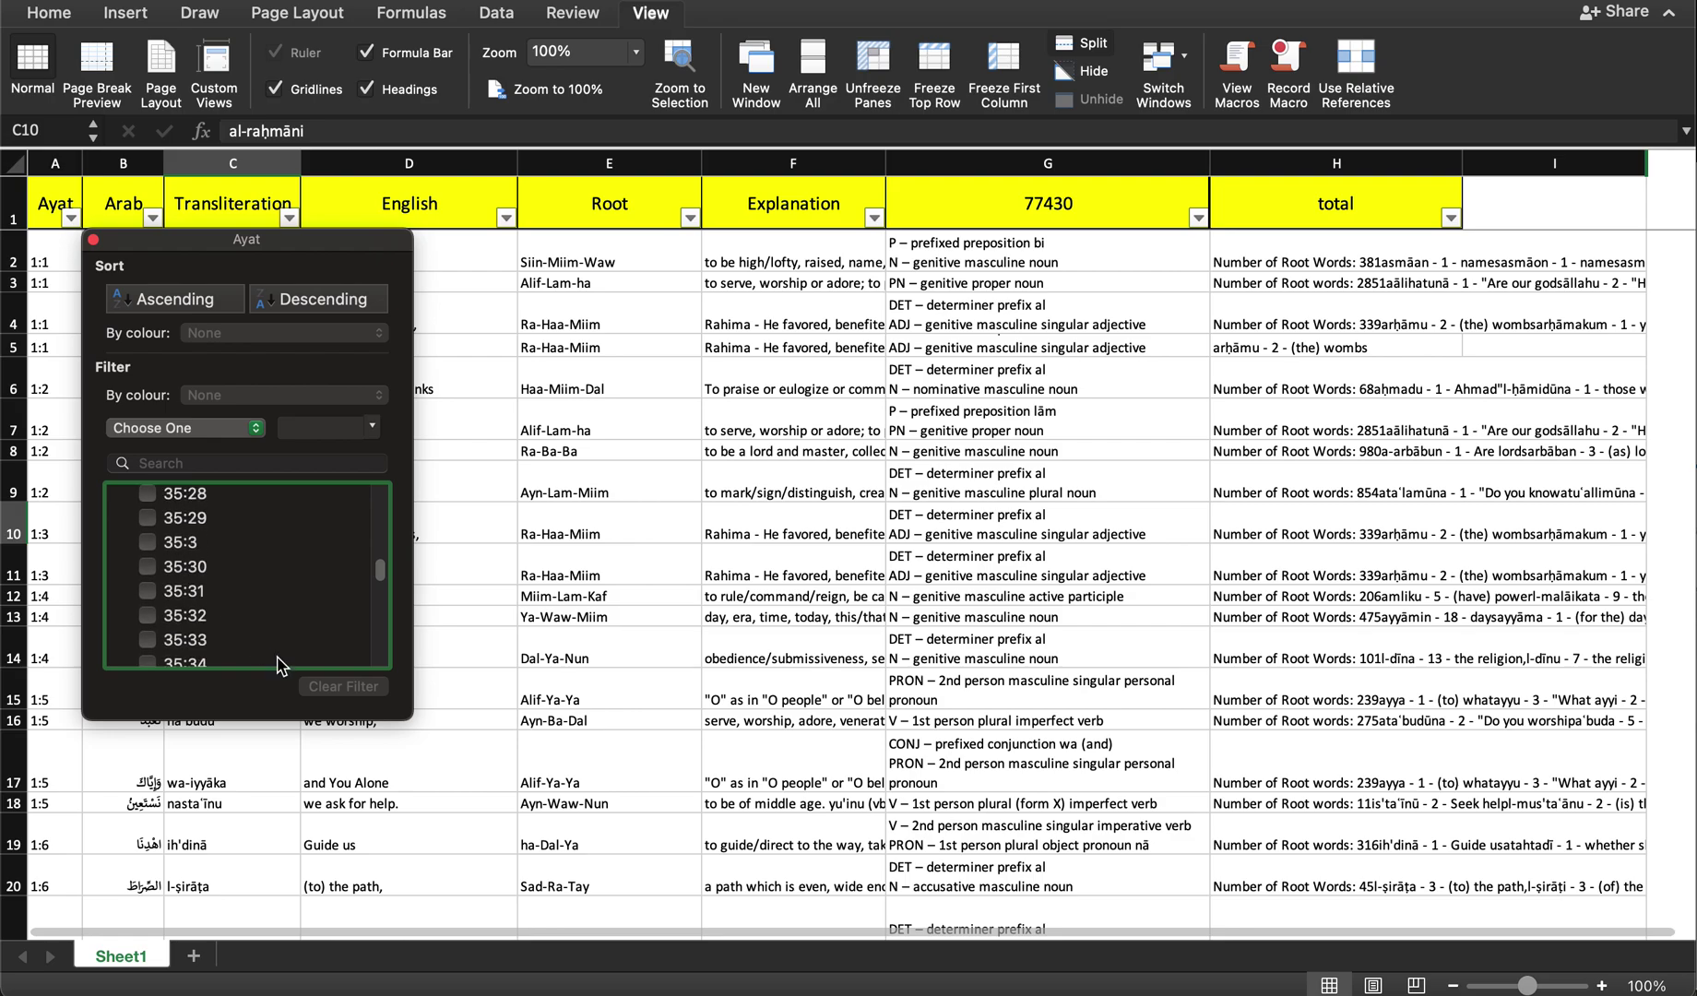
drag(417, 714, 471, 994)
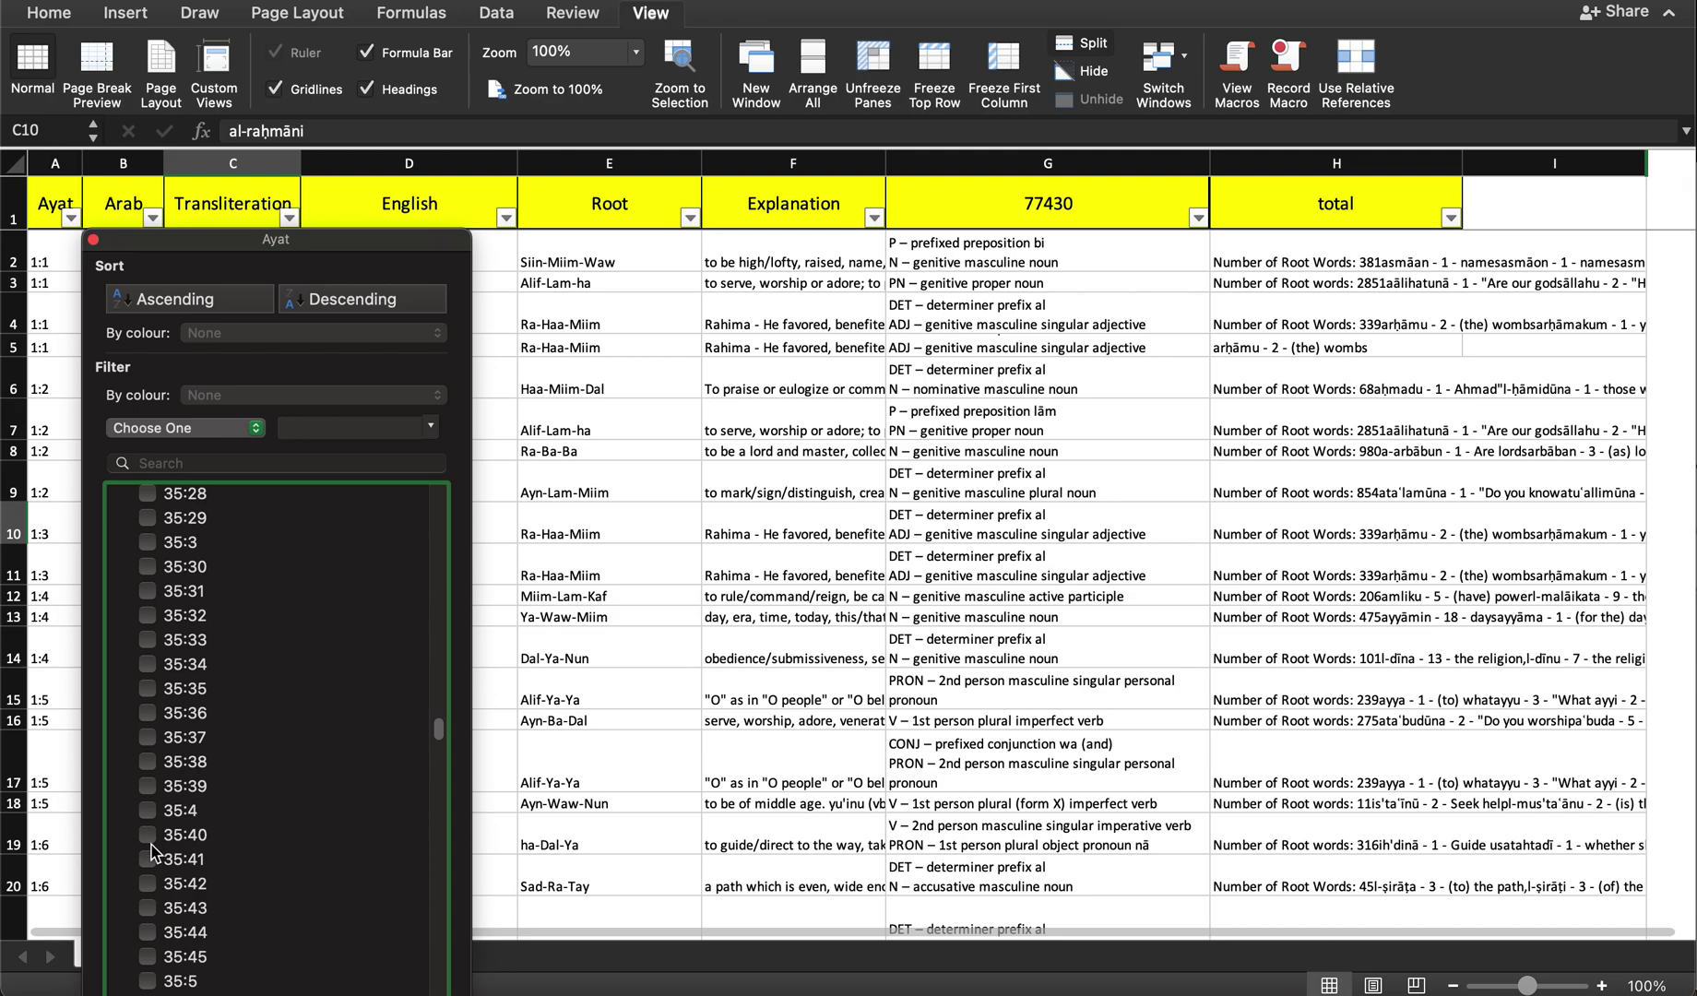
Step: Keep only Ayat 35:34 and select the Arabic word of its first row
click(147, 665)
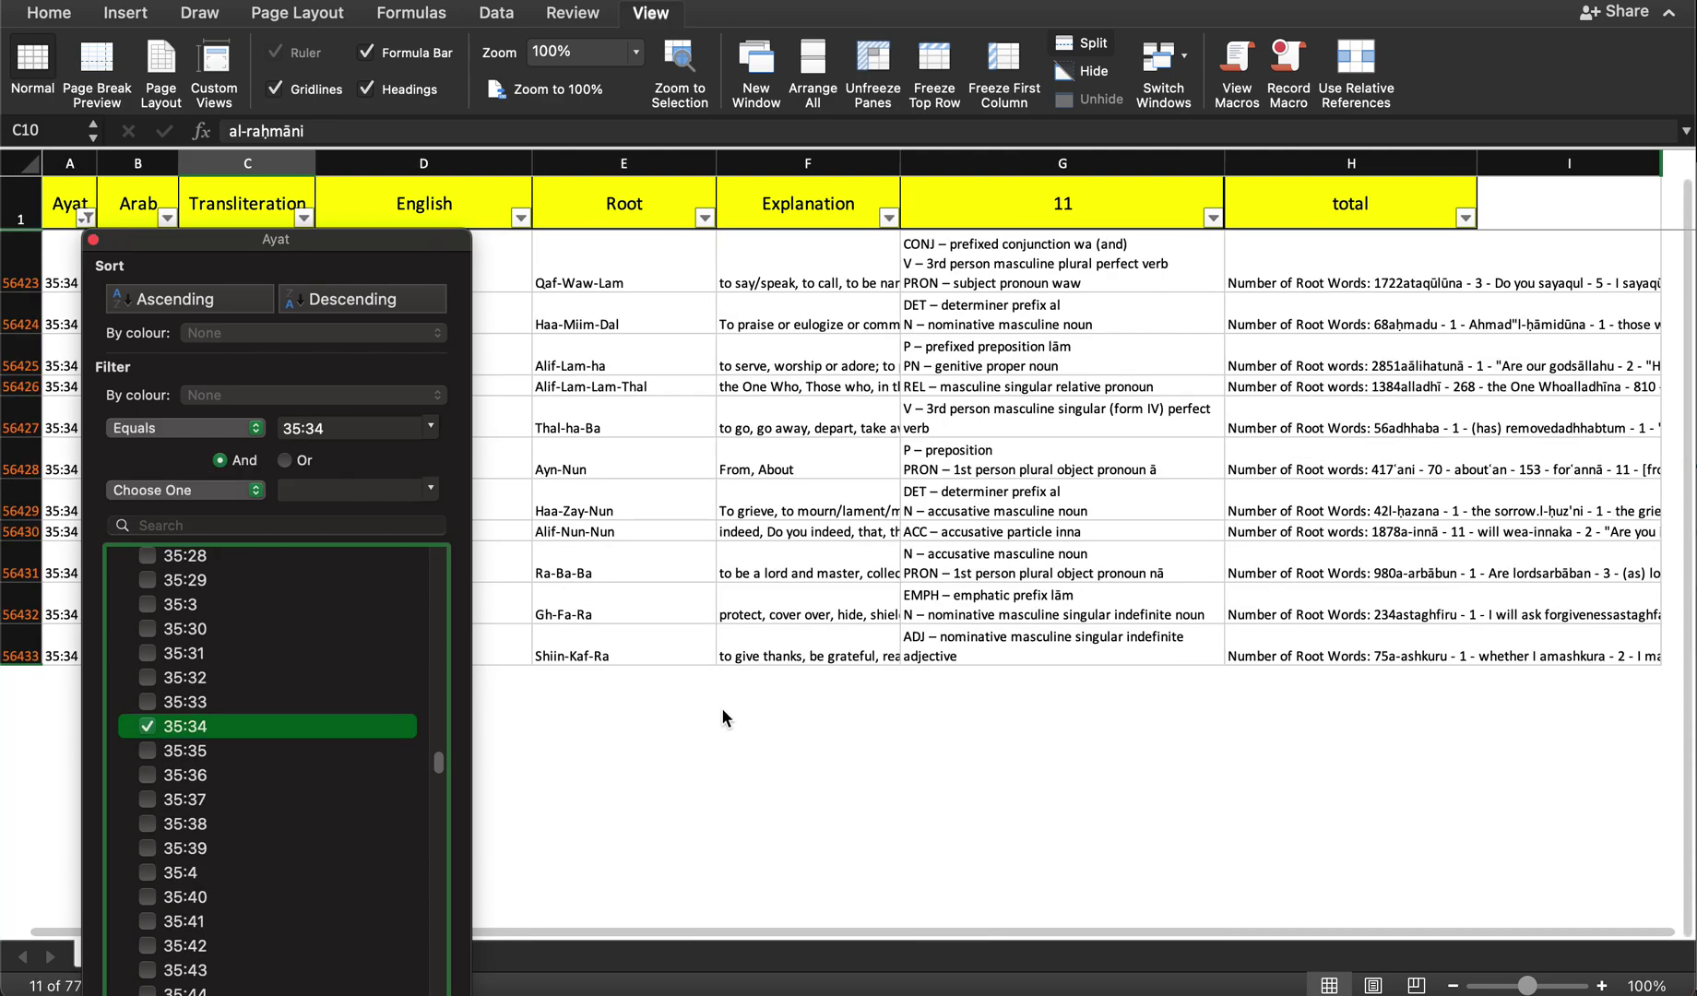
click(594, 368)
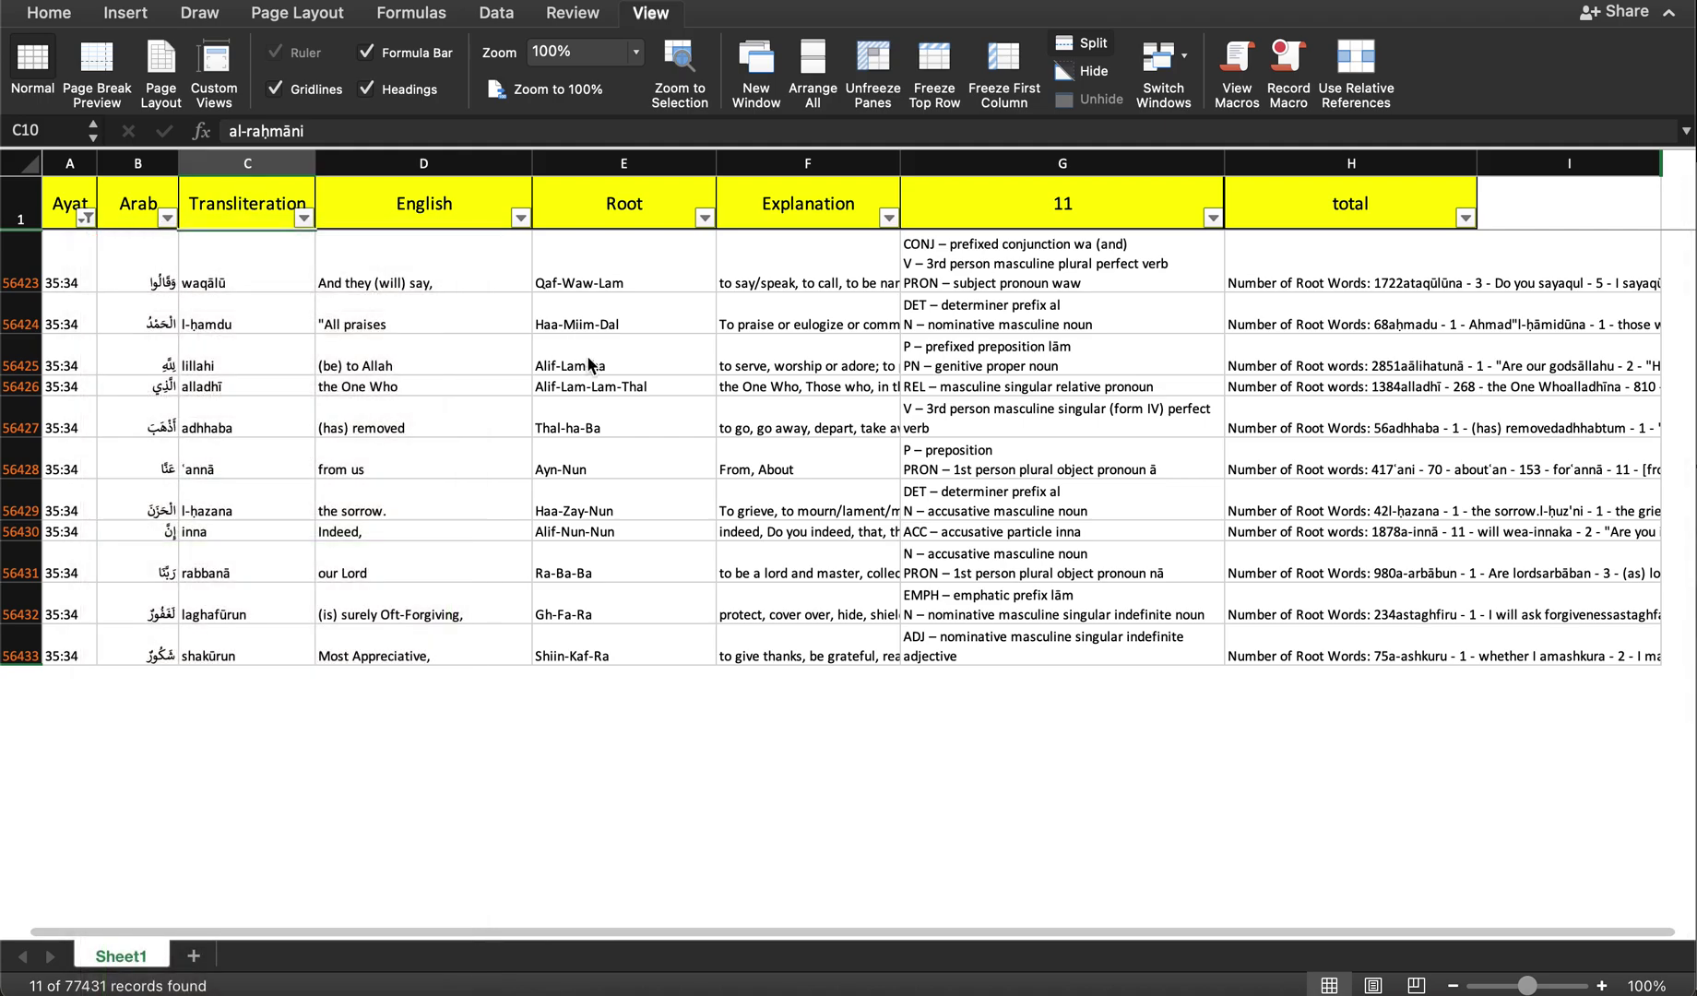
click(120, 270)
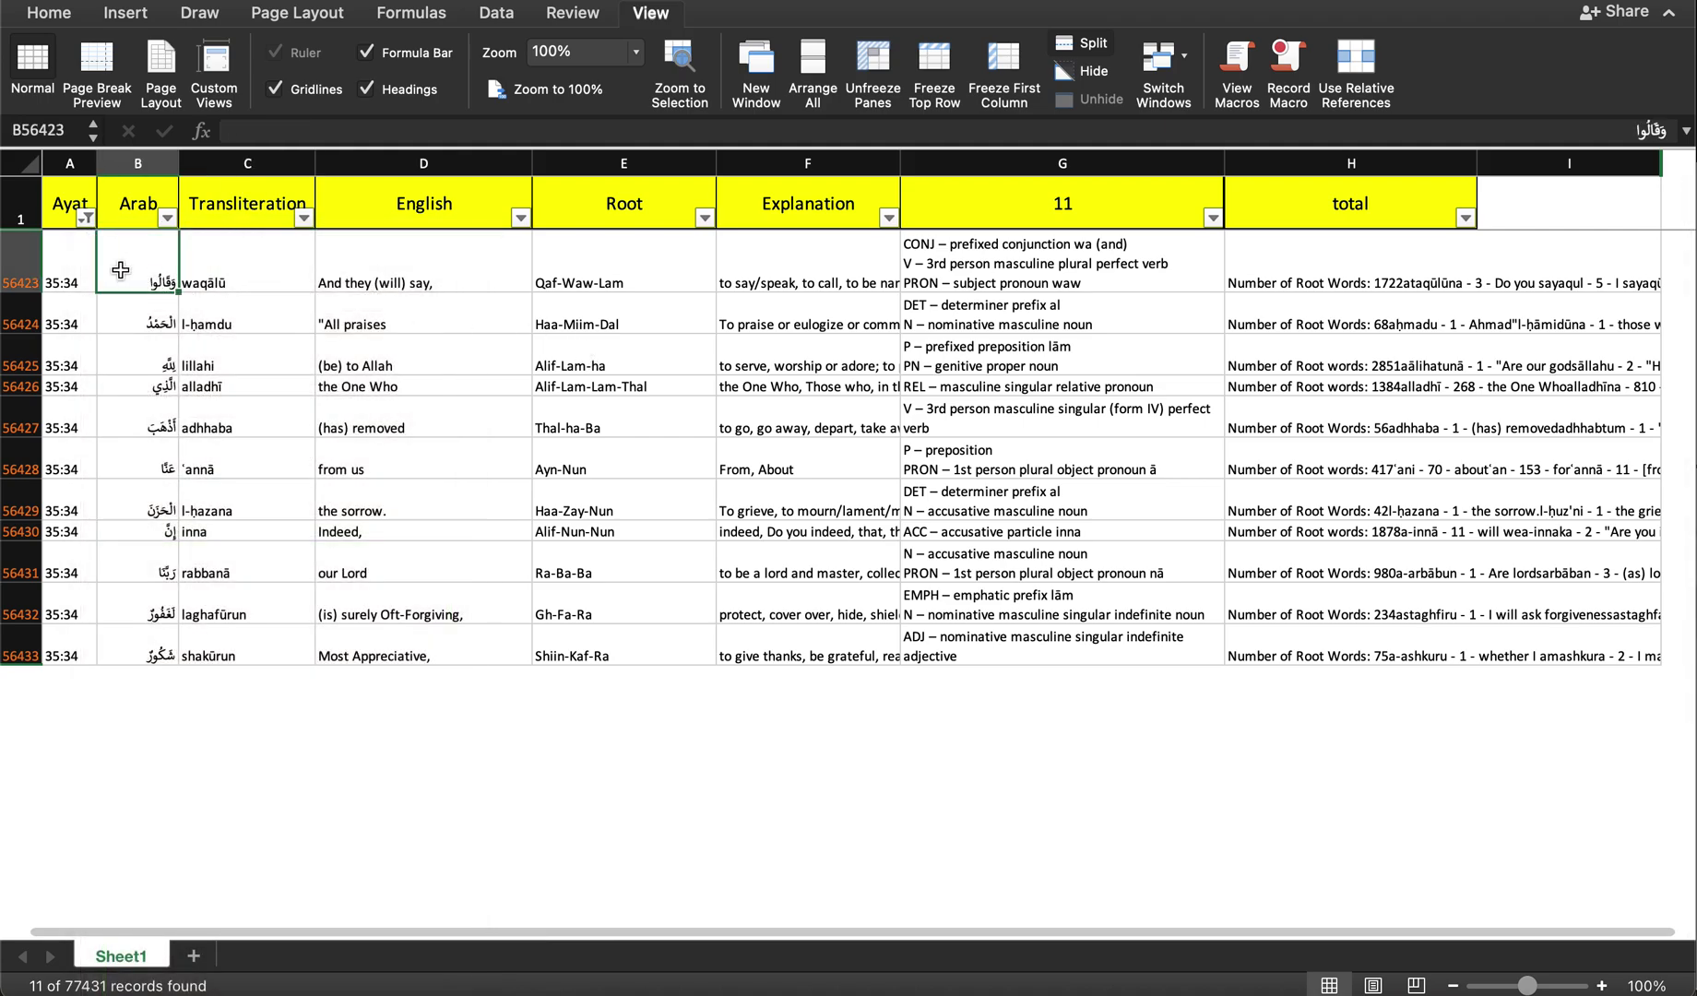
Step: Clear the filter, then filter Ayat by searching '30:' to show 817 rows
key(super+shift+f)
key(super+shift+f)
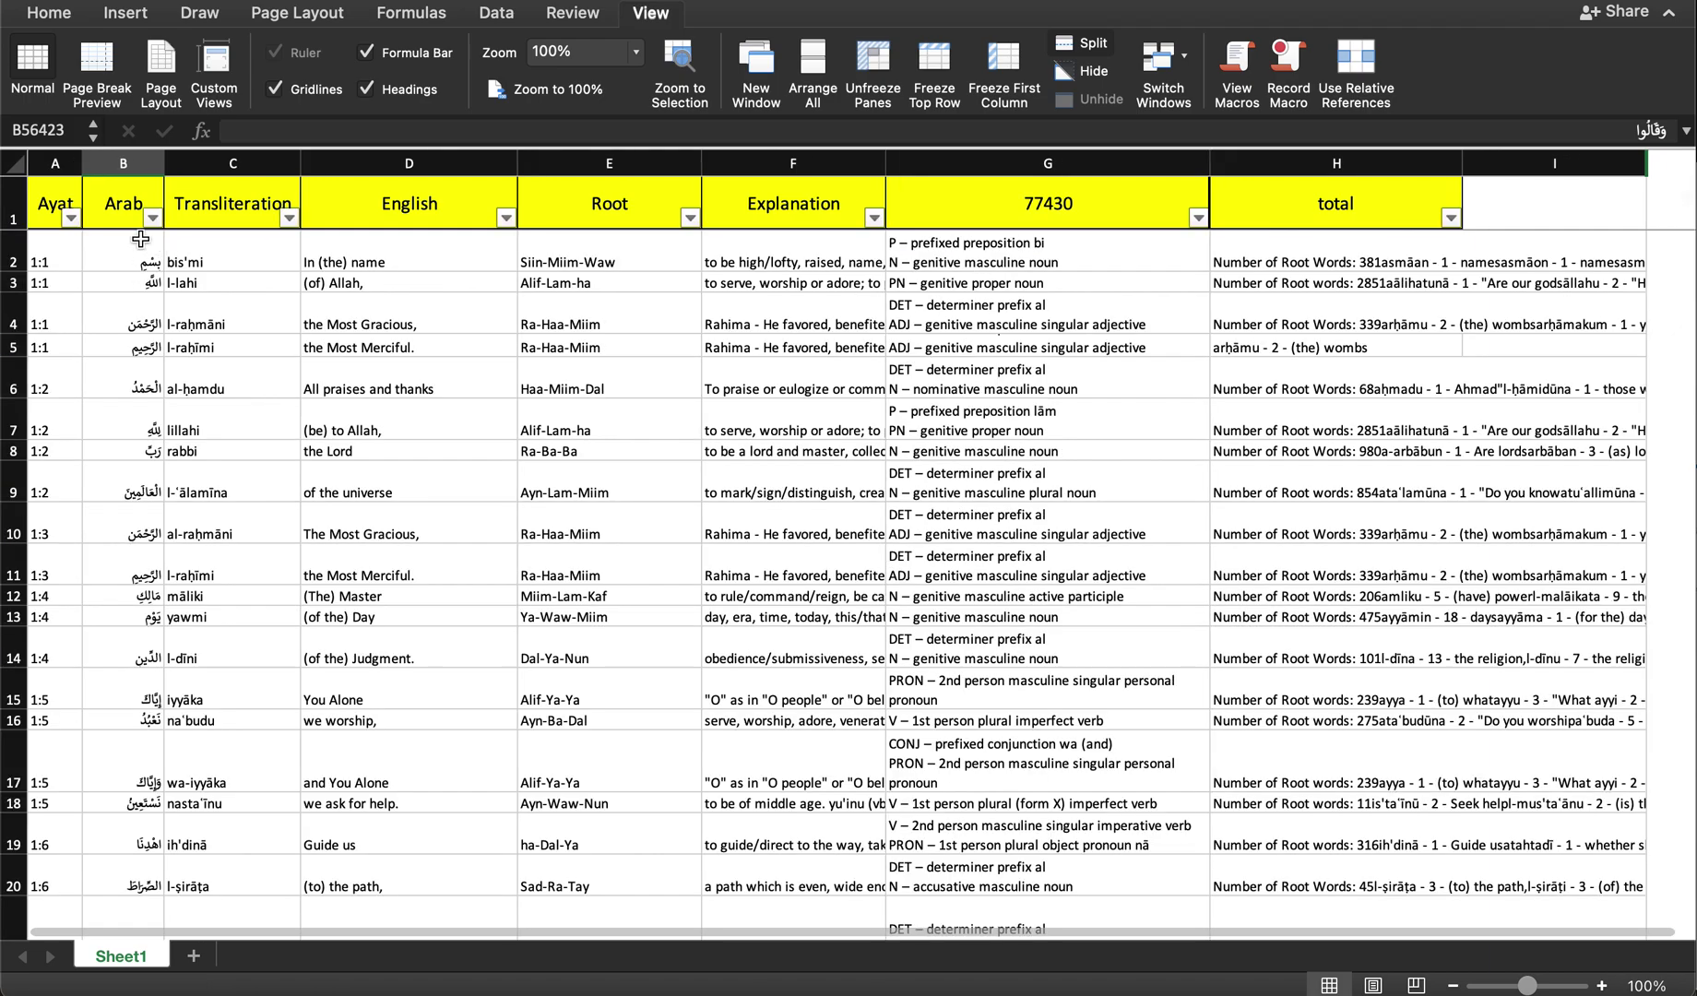
click(70, 218)
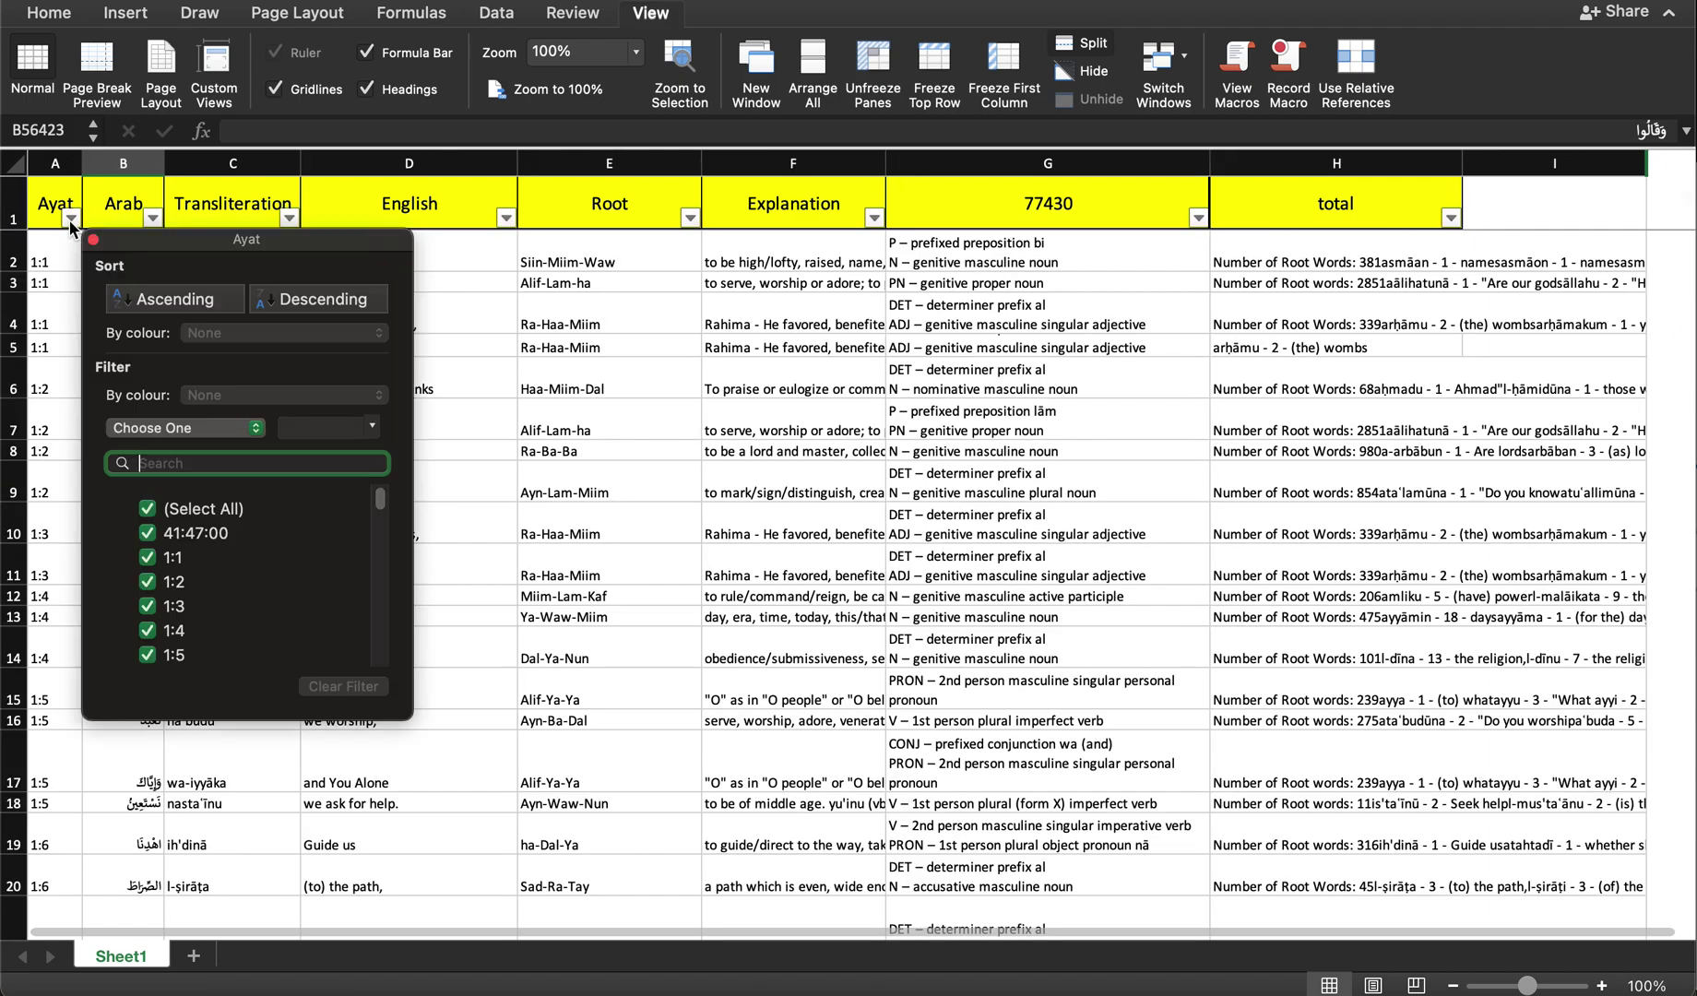
click(148, 508)
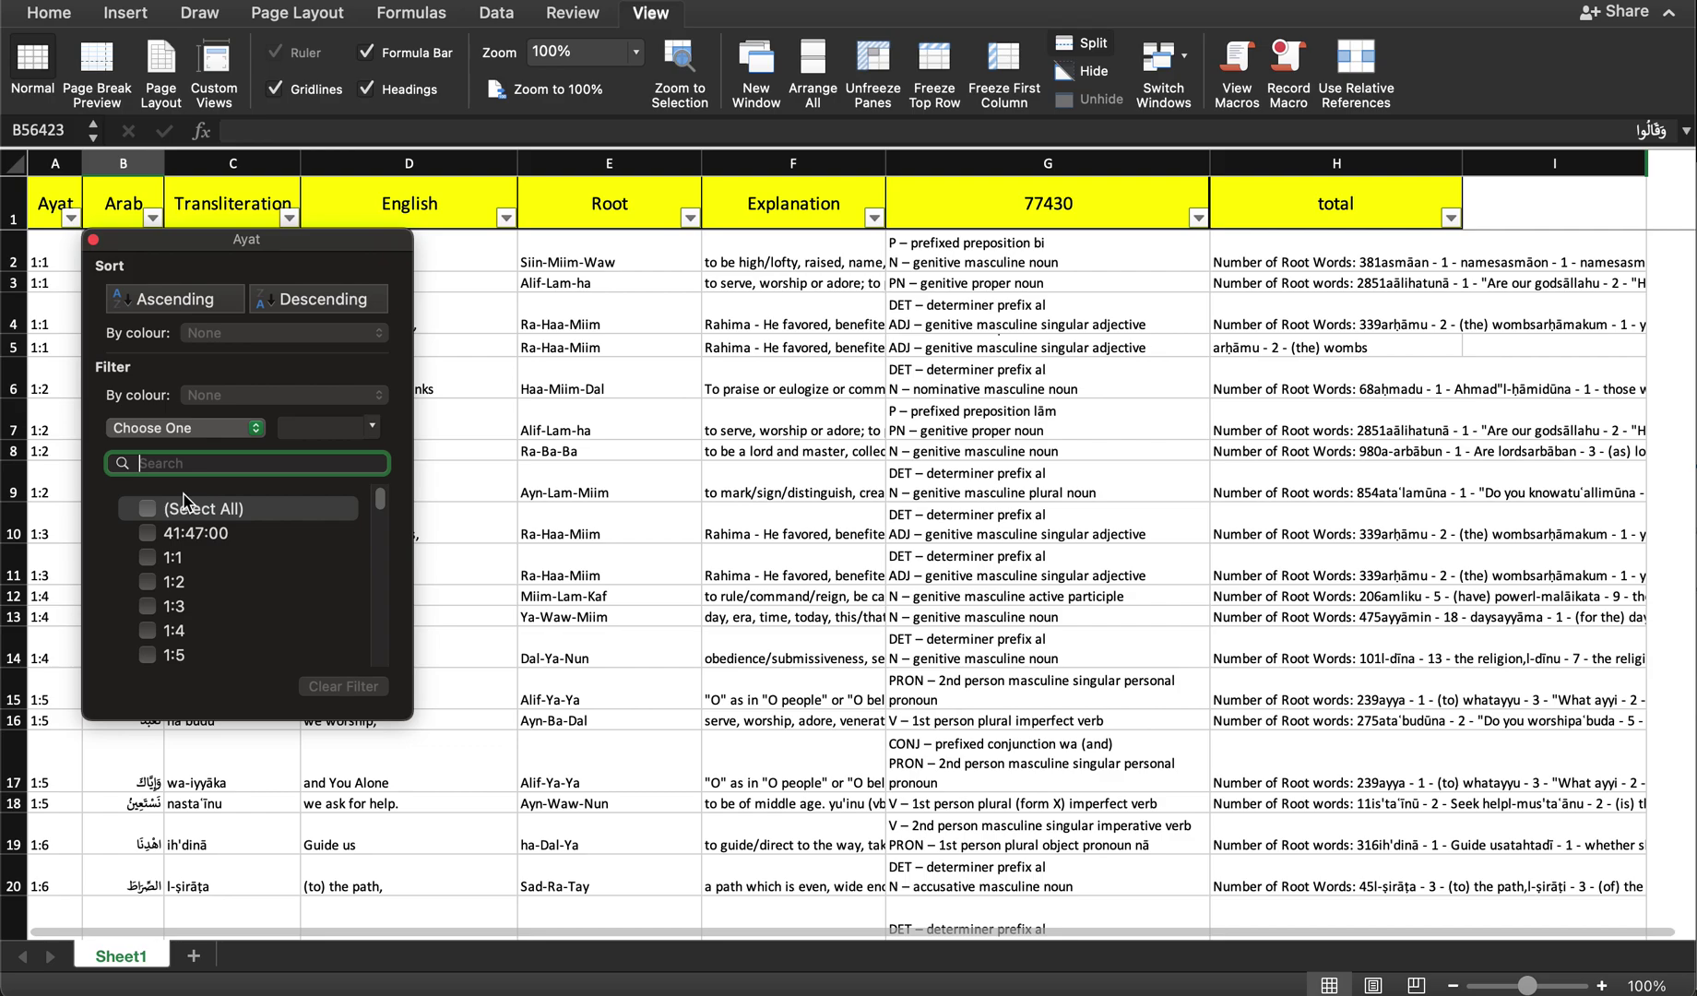
text(30:)
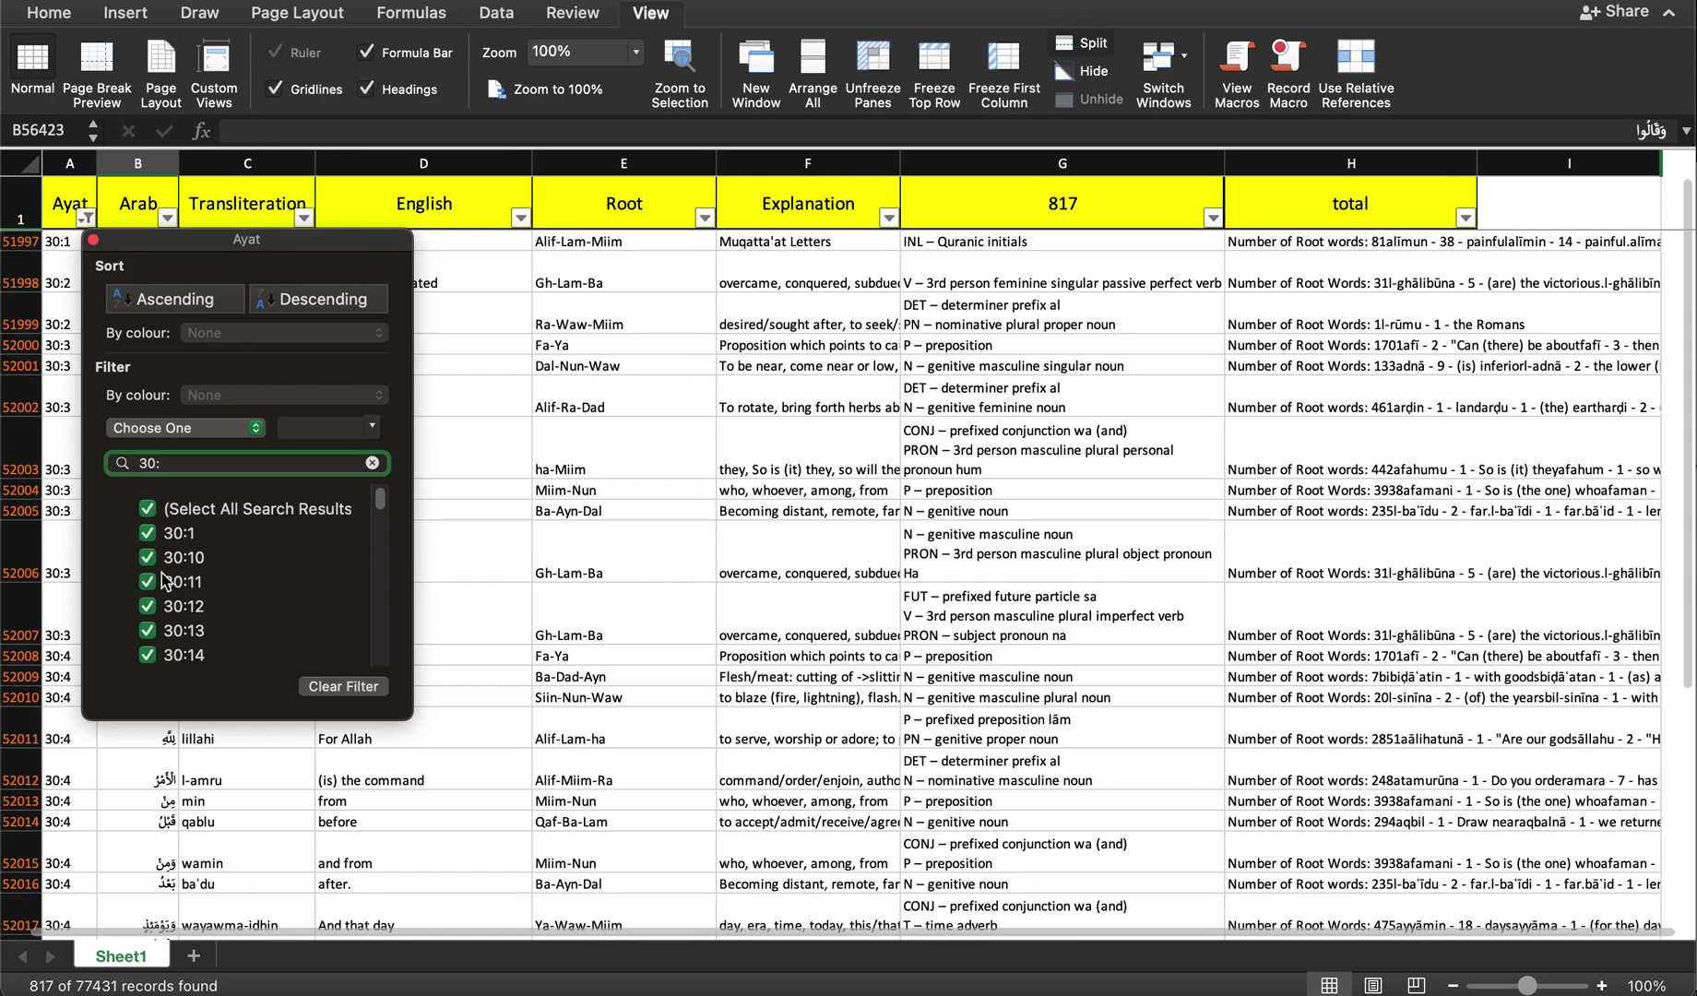
click(93, 240)
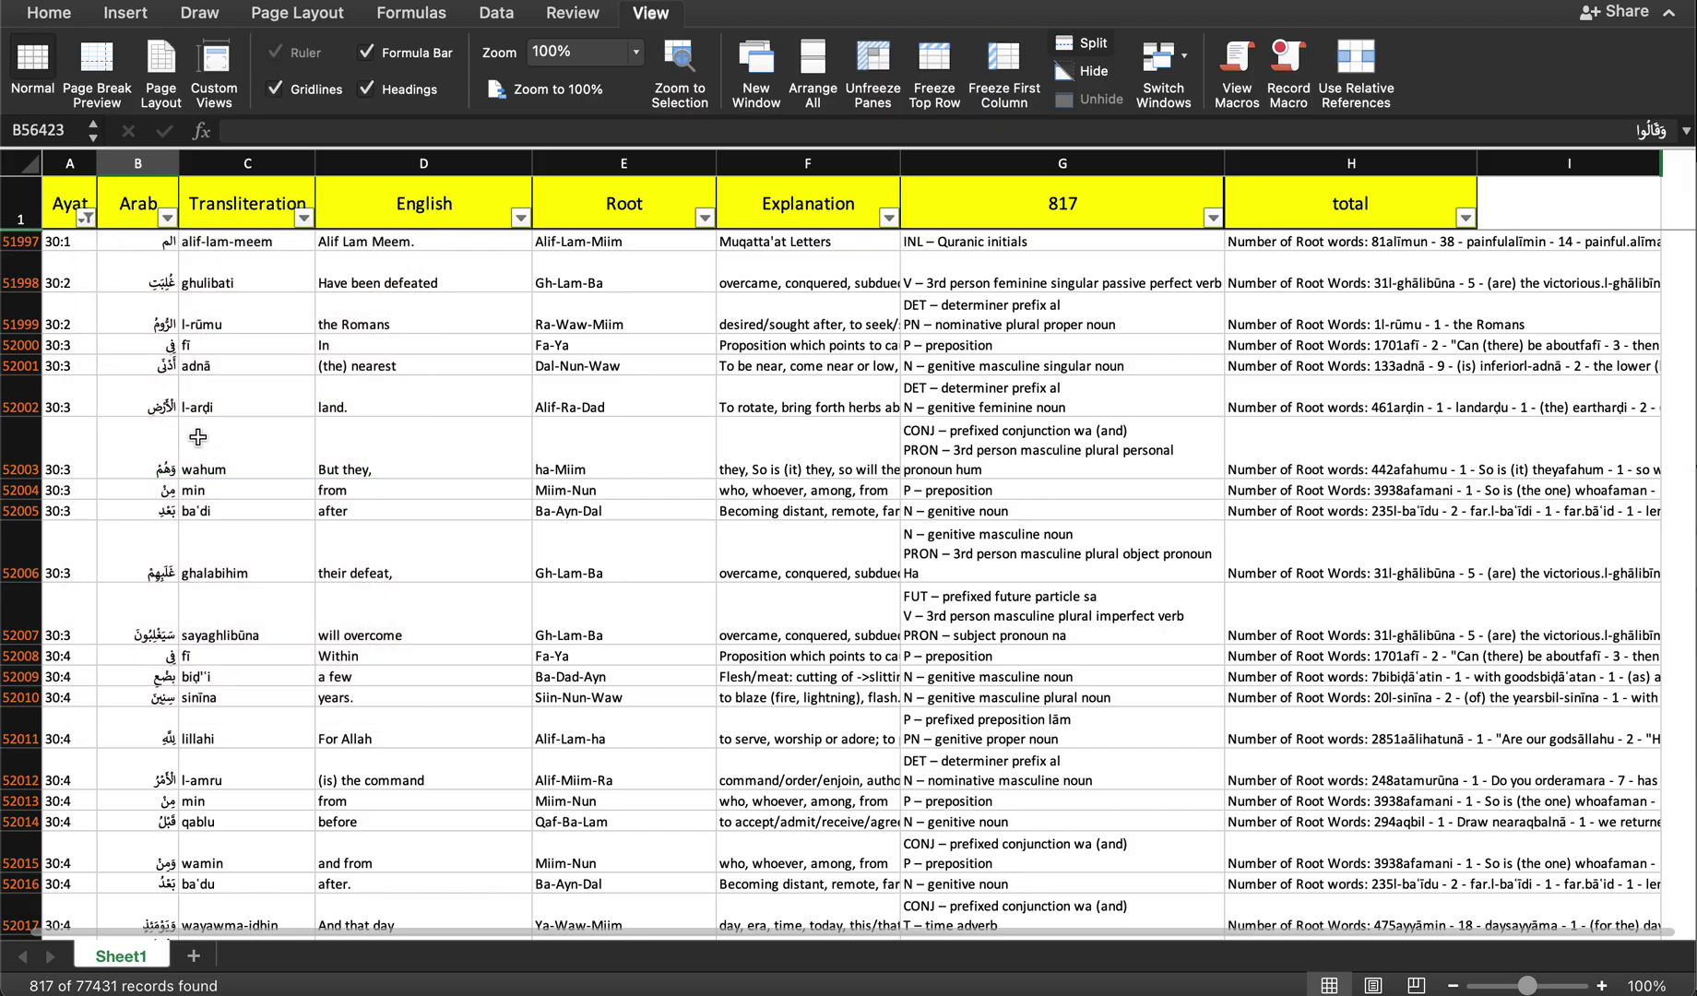
Step: Clear the 30: filter from header cell A1 and jump back to the top of the data
scroll(127, 486, down, 10)
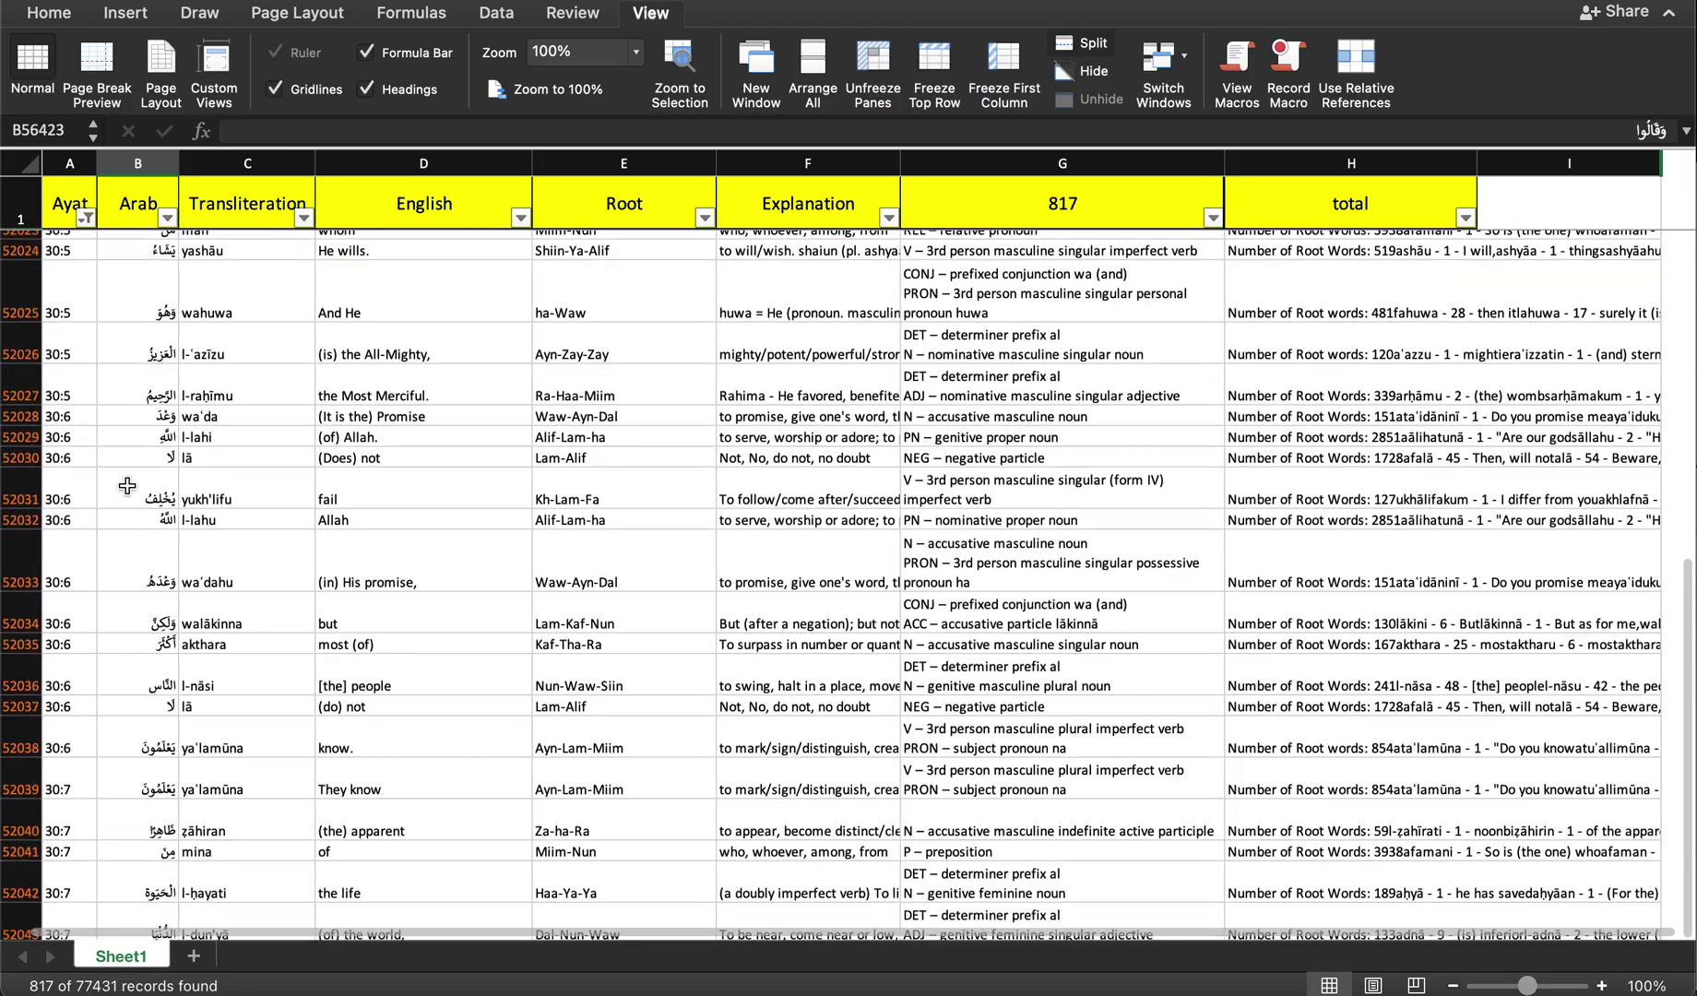
scroll(128, 486, down, 5)
scroll(131, 493, up, 8)
scroll(131, 493, up, 10)
click(71, 190)
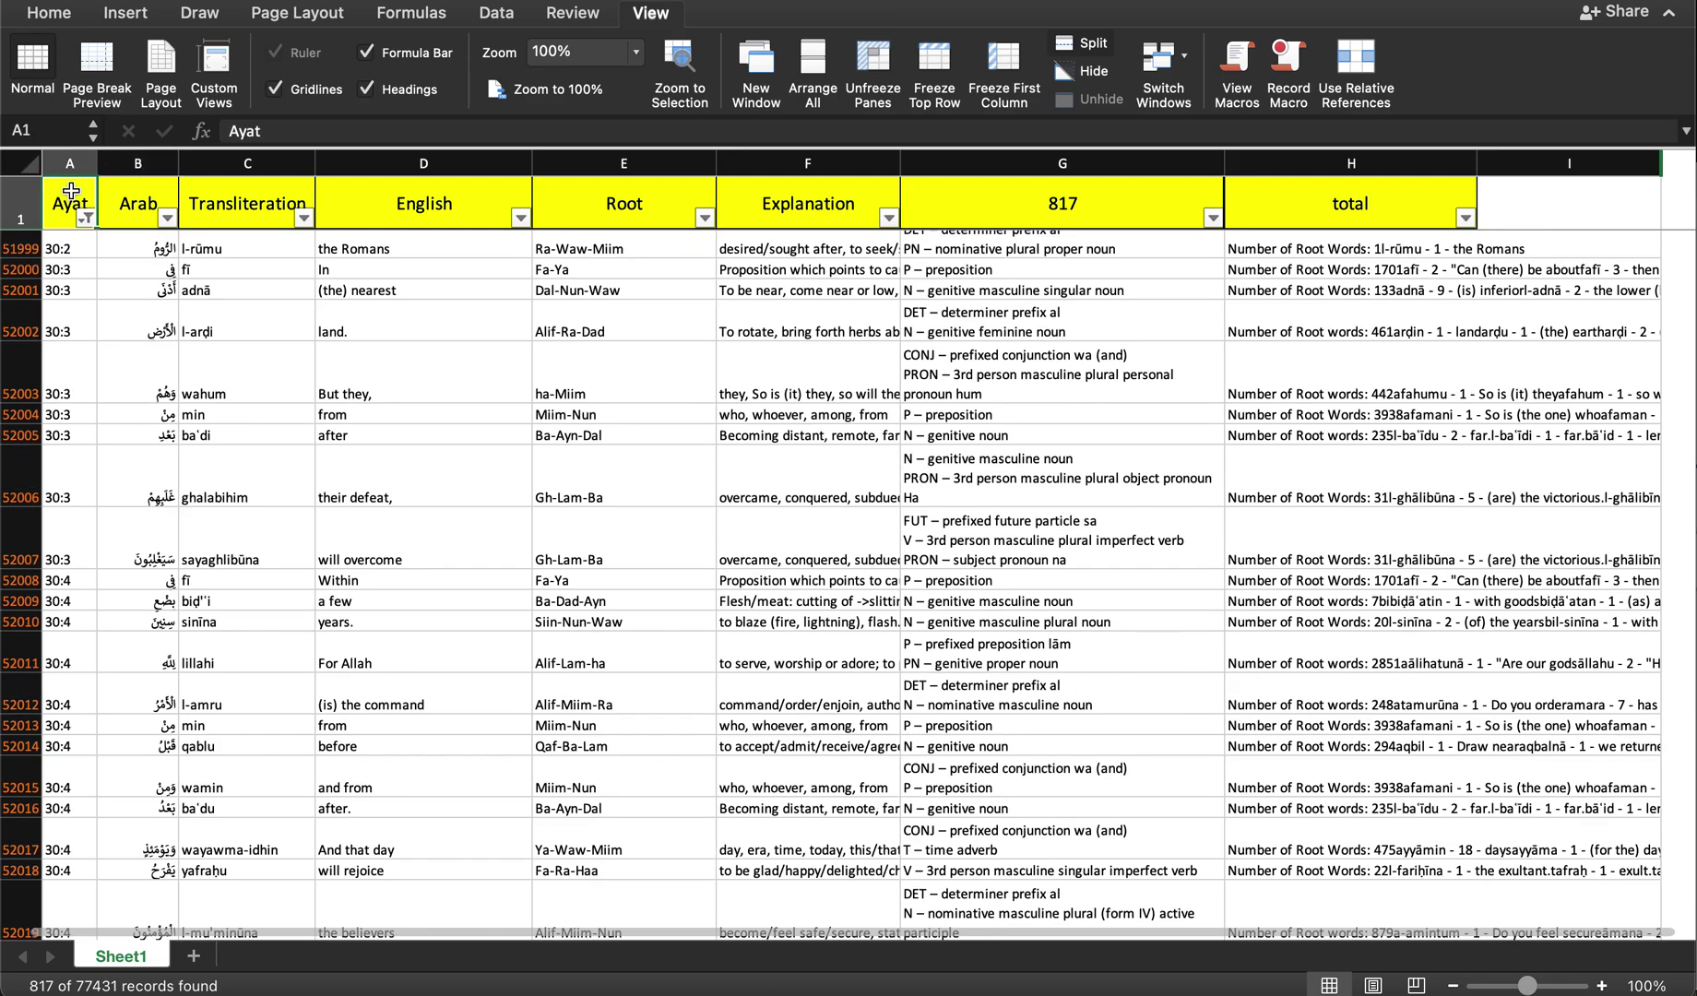
key(super+shift+f)
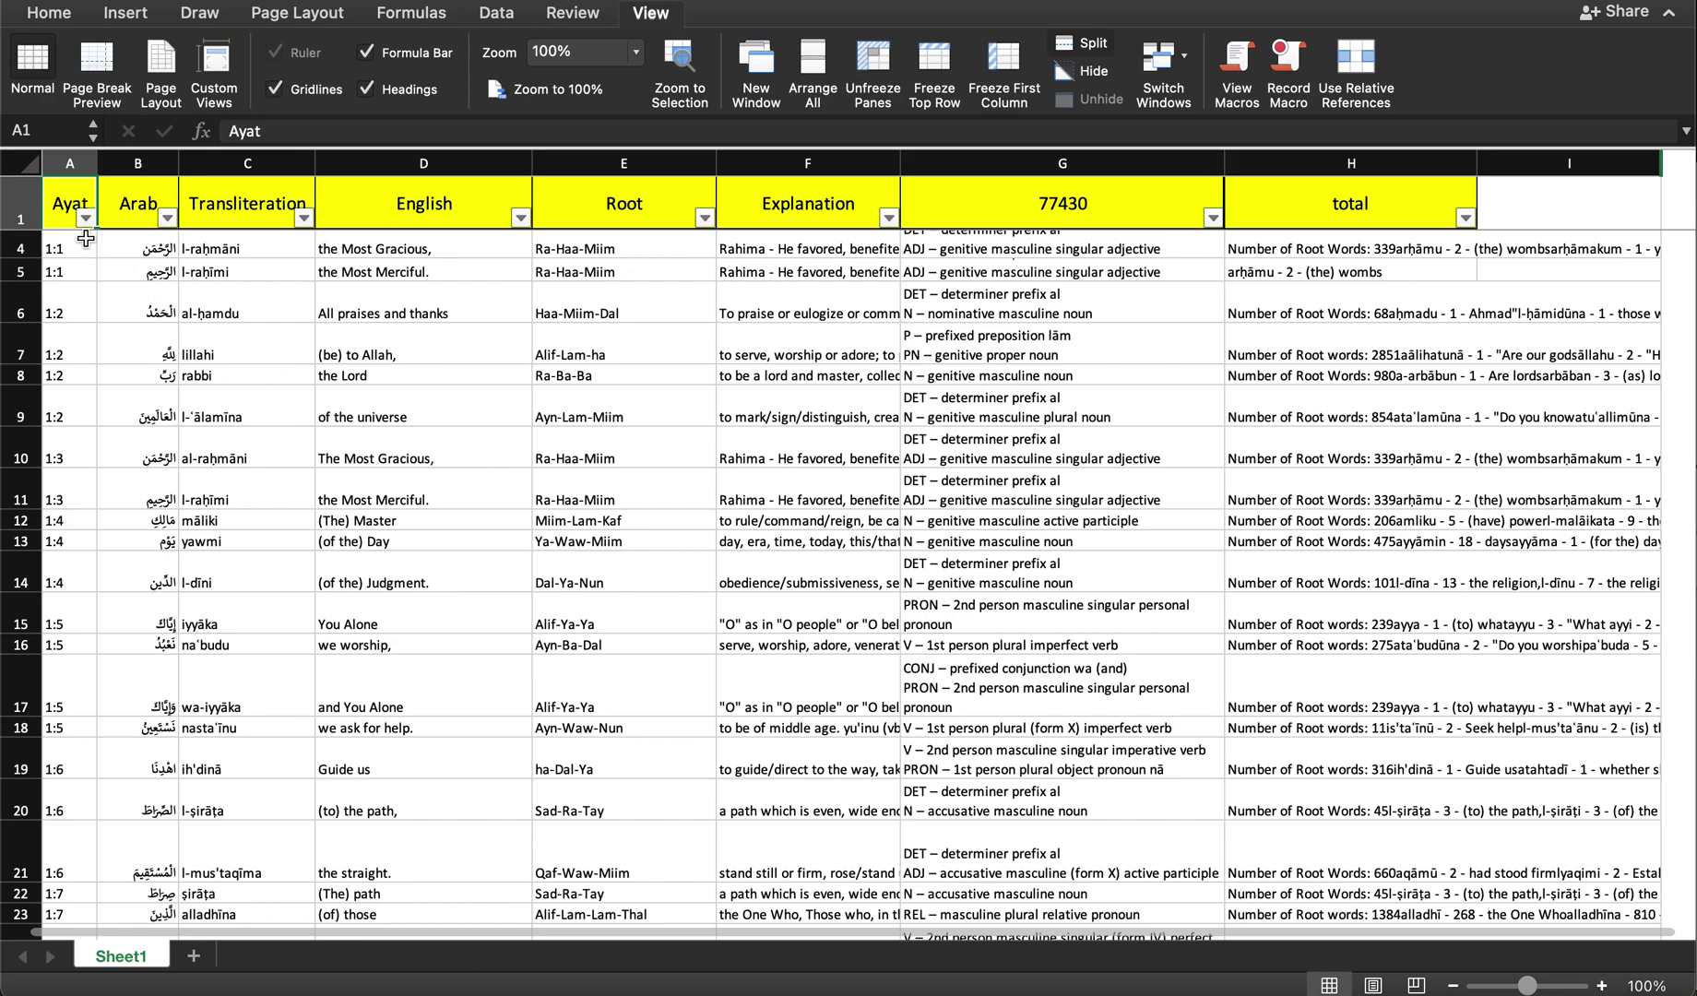
click(85, 233)
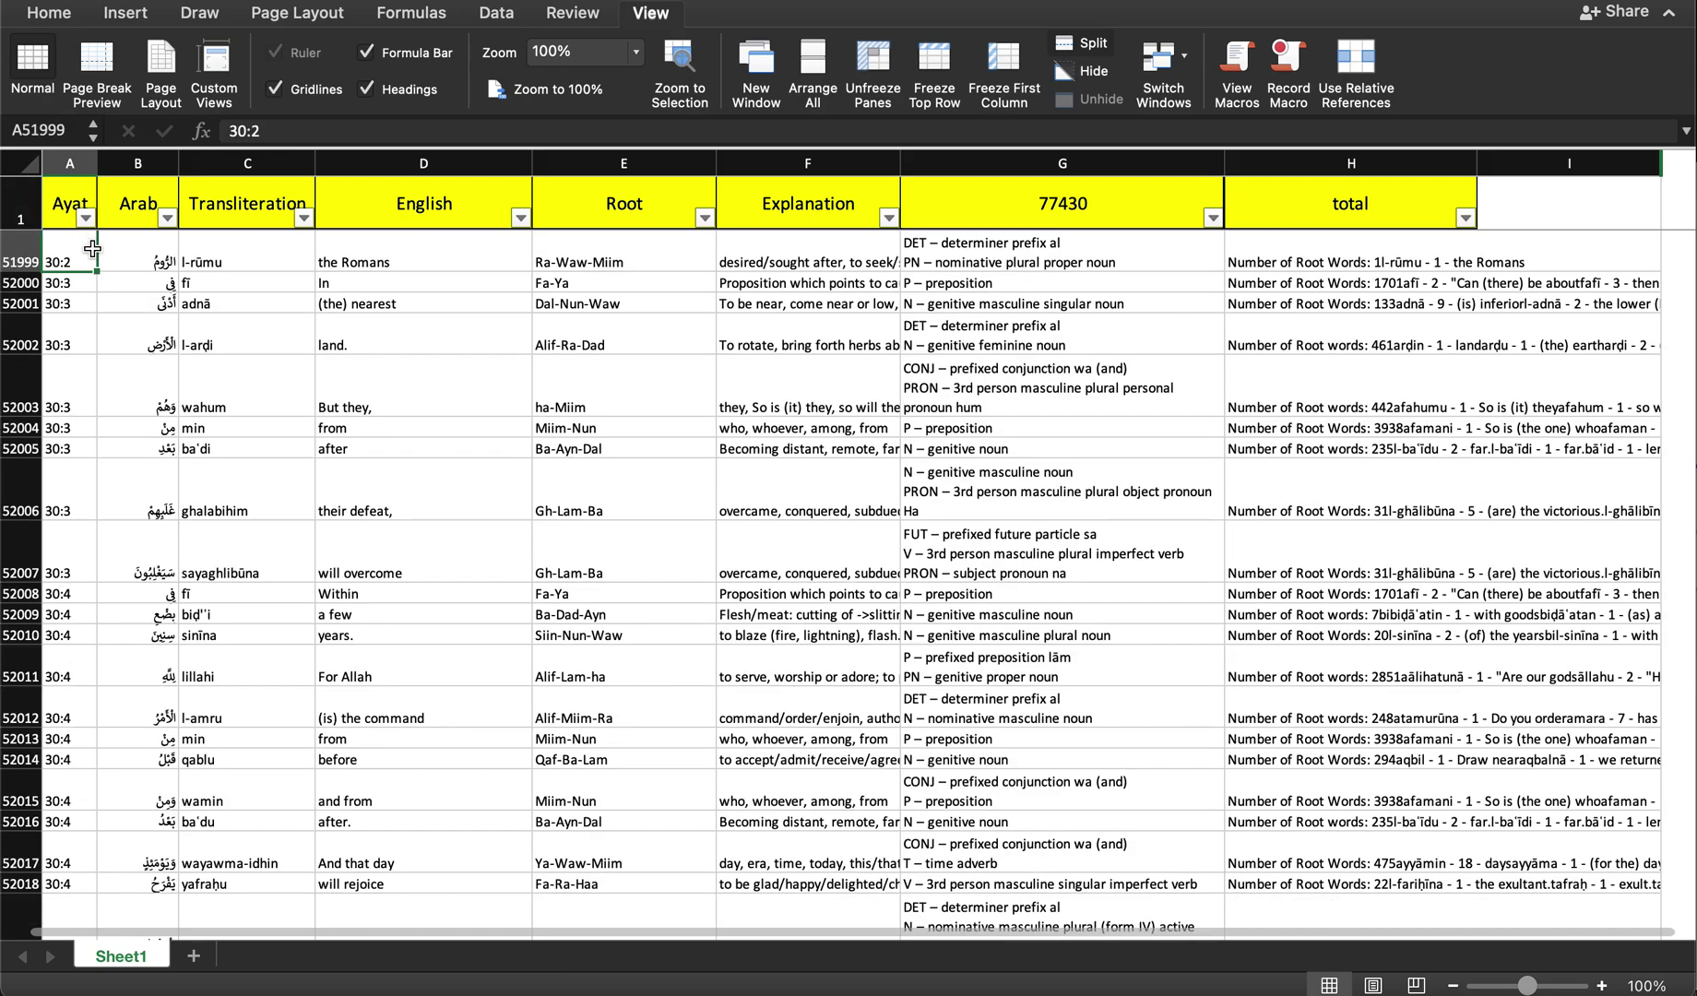
key(super+shift+Up)
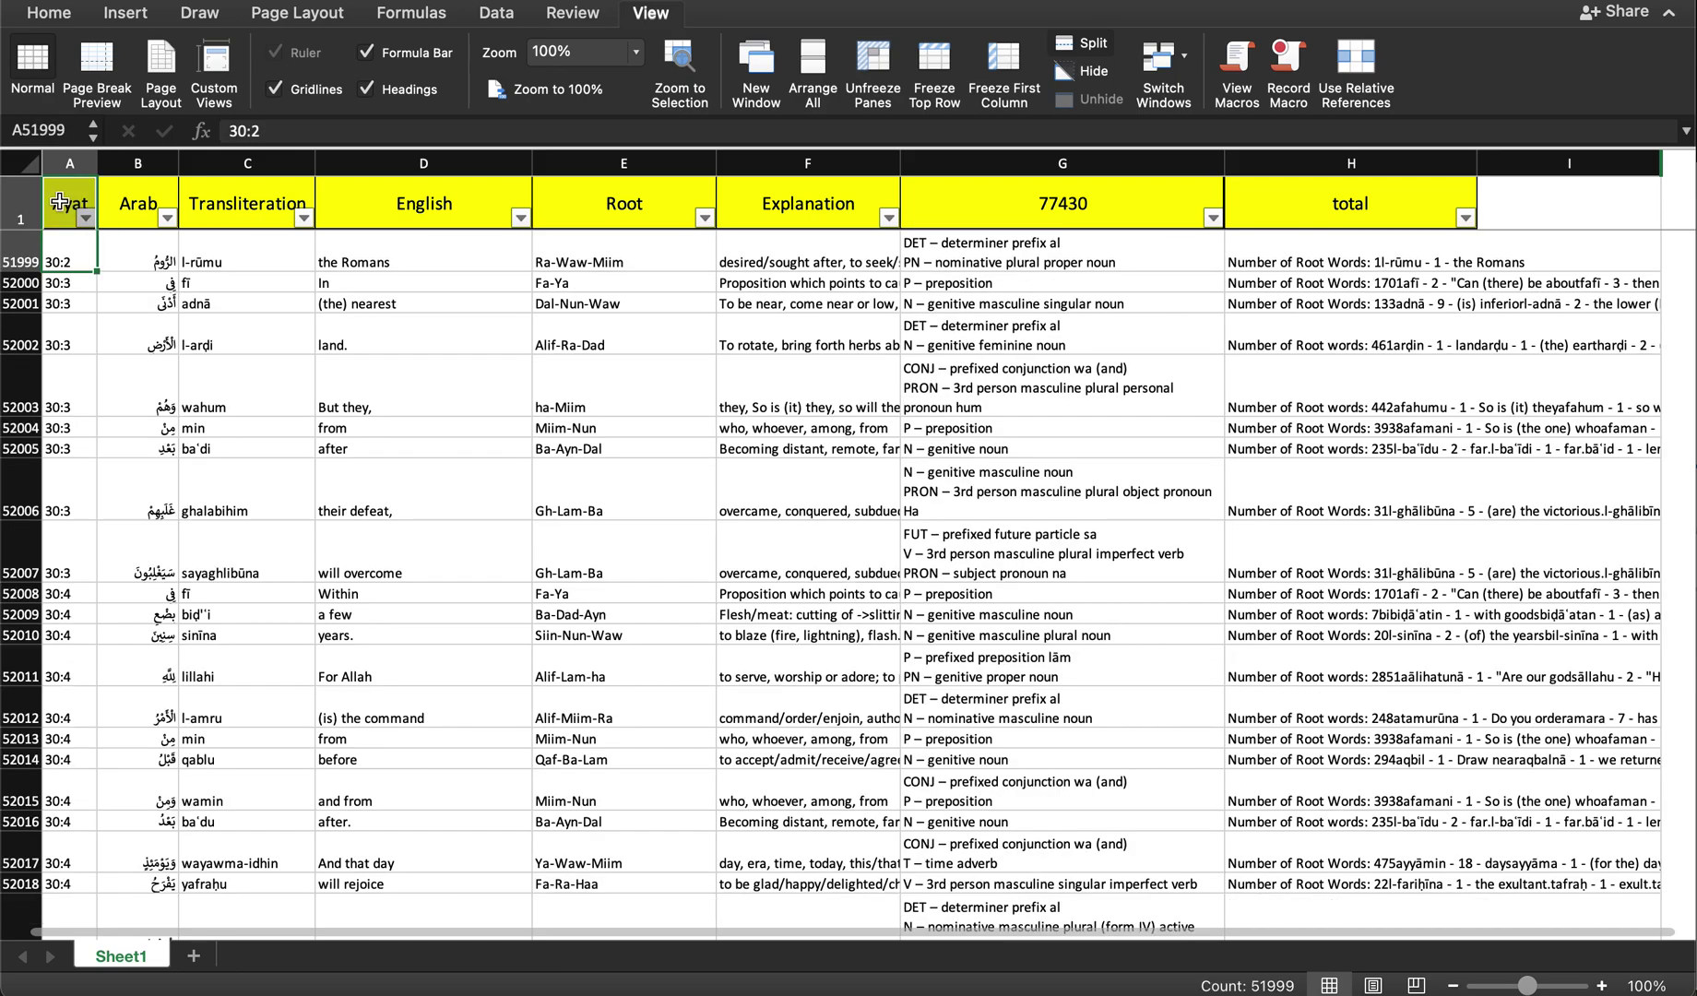
key(ctrl+Home)
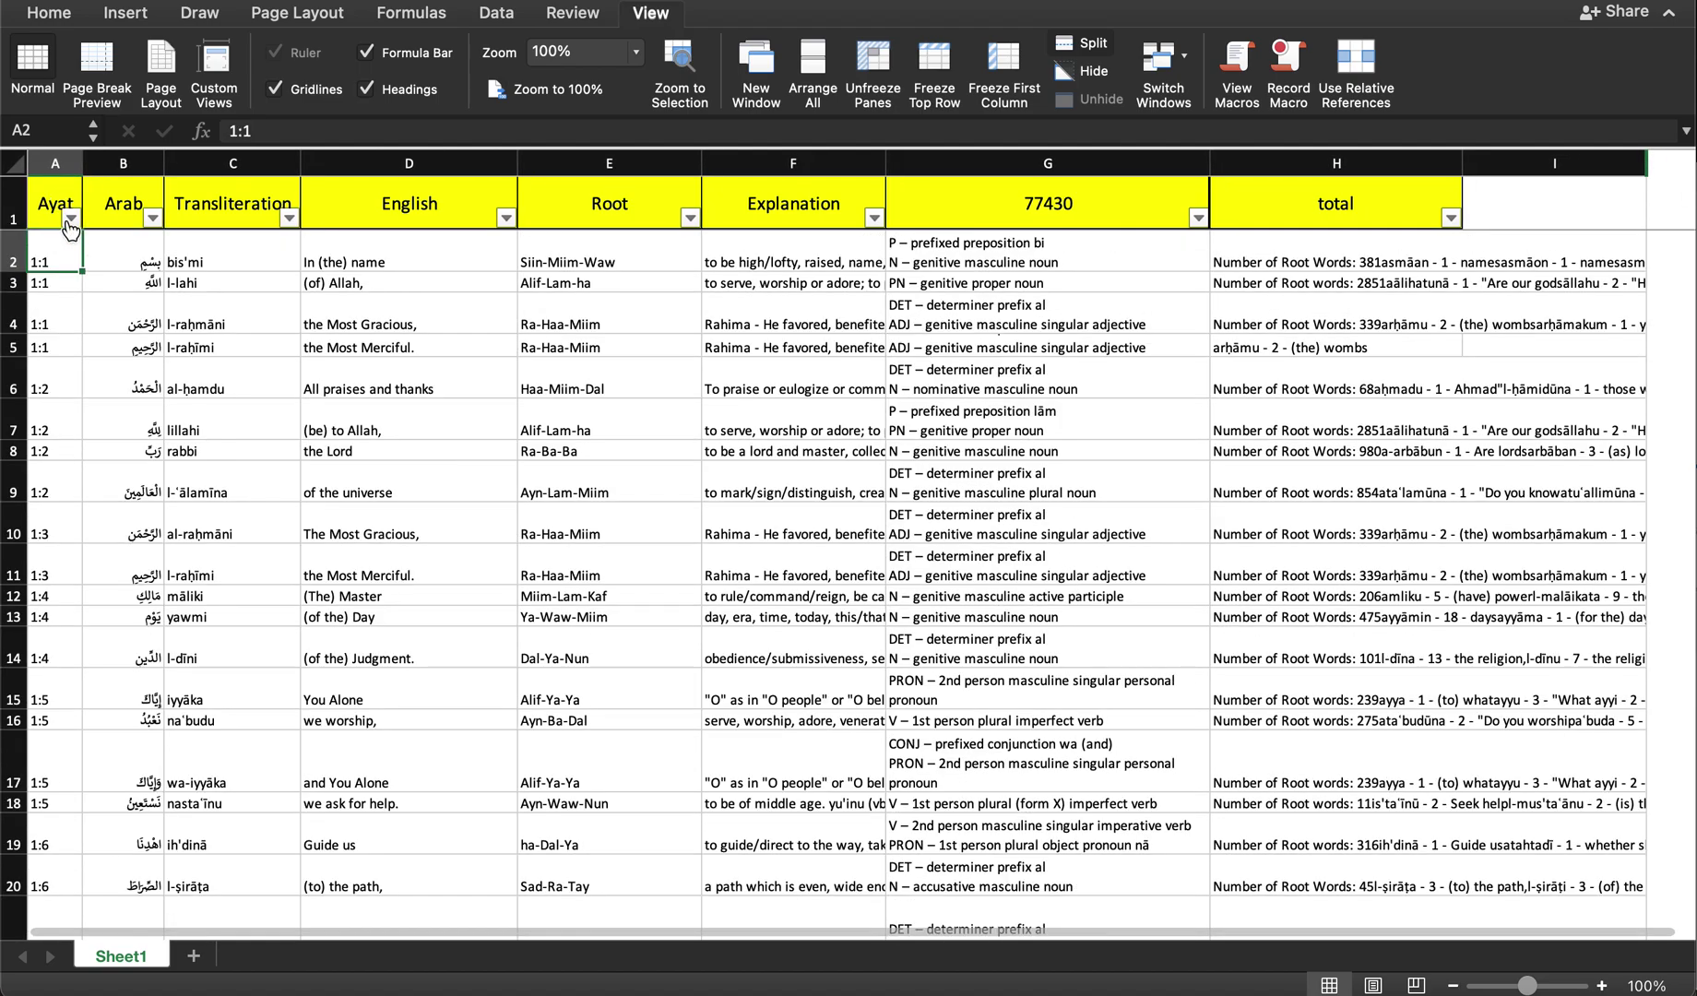
Step: Filter Ayat to only 41:47:00, leaving the single row for ilayhi, 'To Him'
click(70, 217)
click(148, 508)
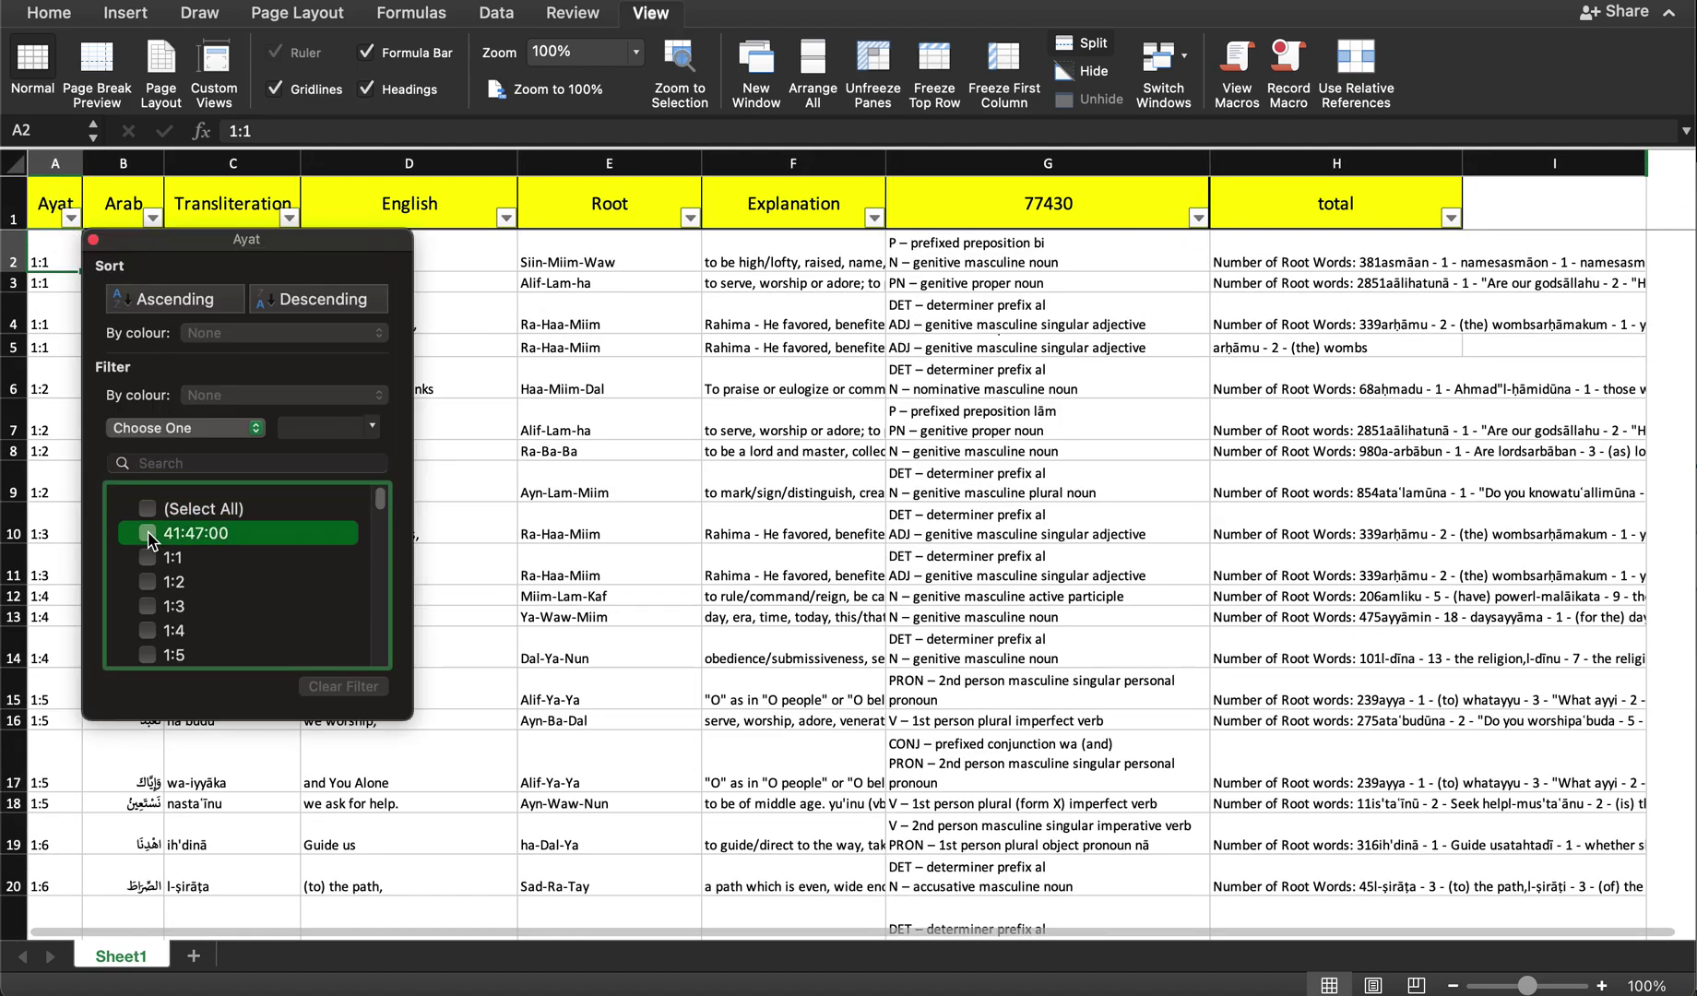
click(147, 533)
click(93, 240)
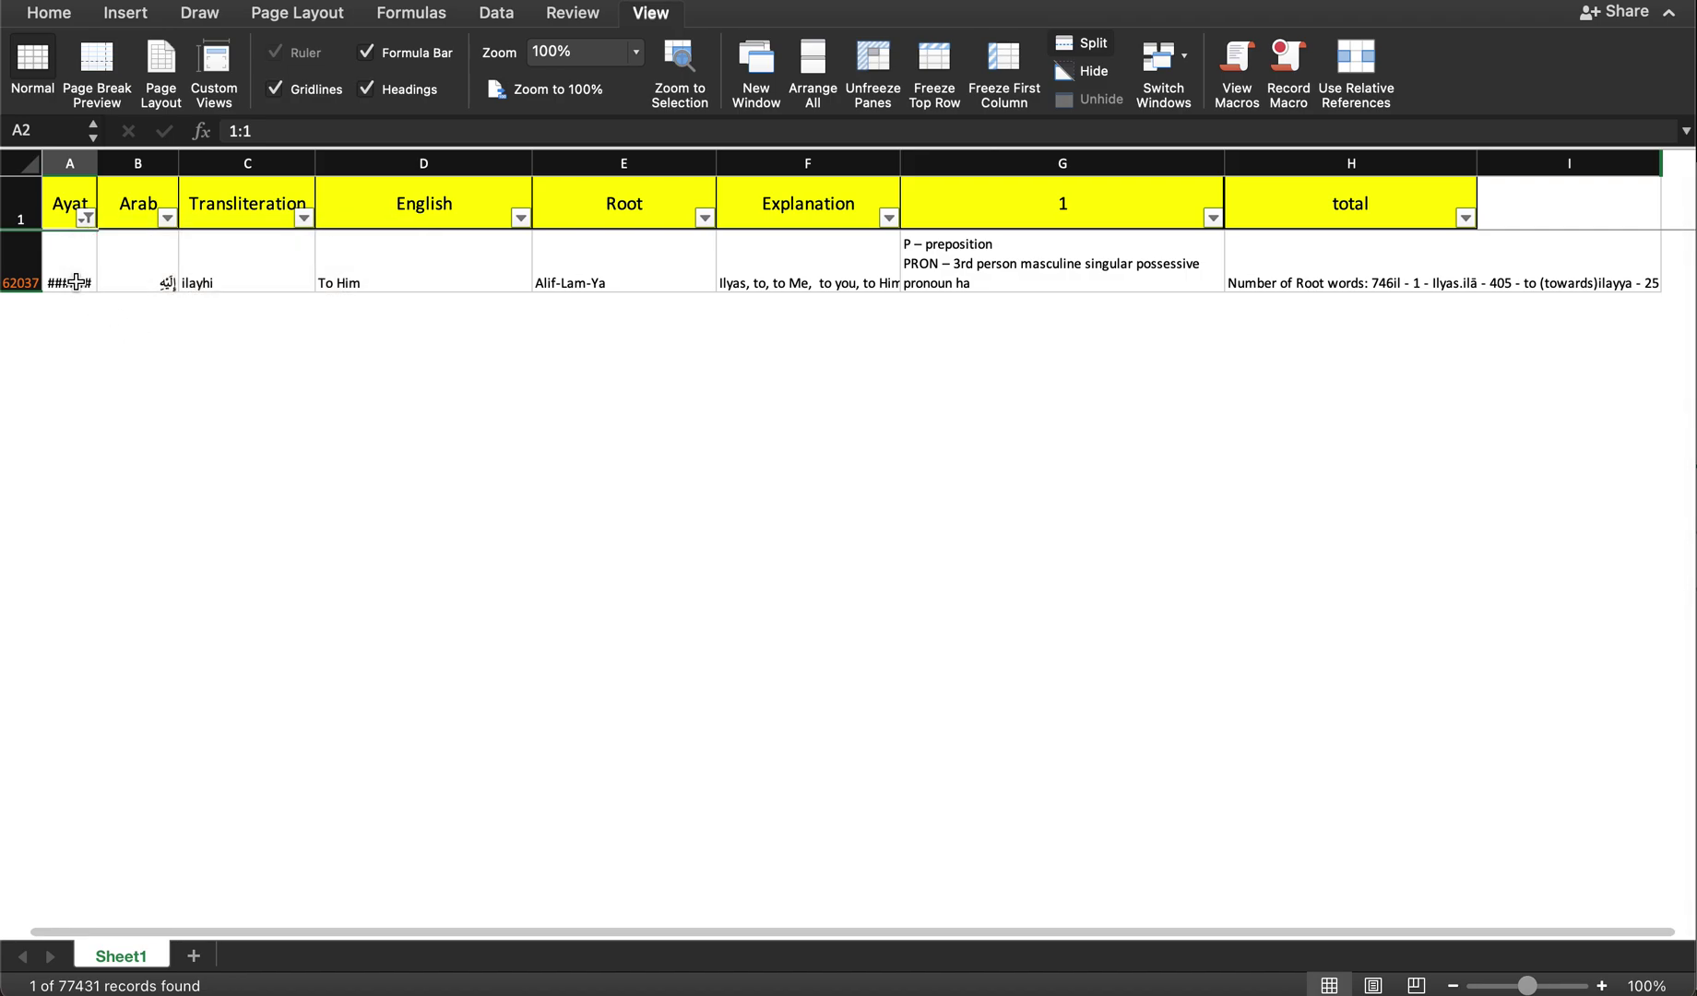